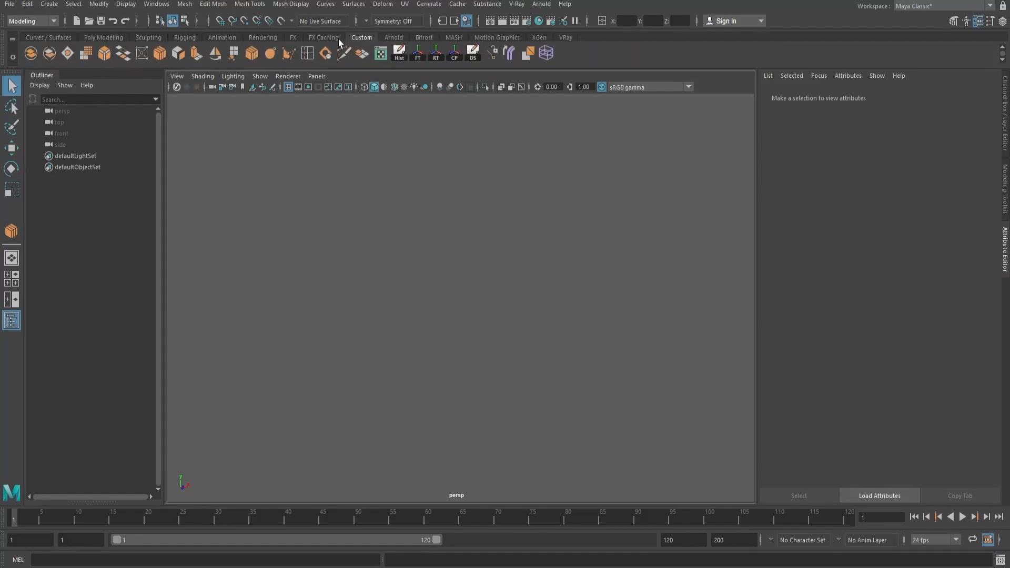
Step: Create a polygon cube in the empty perspective scene
{"action": "left_click", "coordinate": [112, 38]}
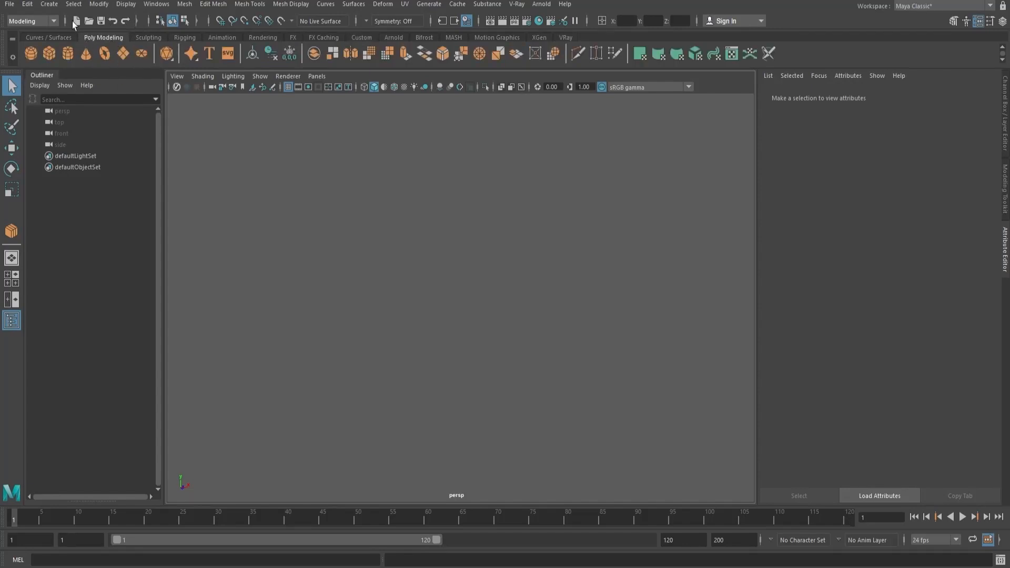
{"action": "left_click", "coordinate": [356, 35]}
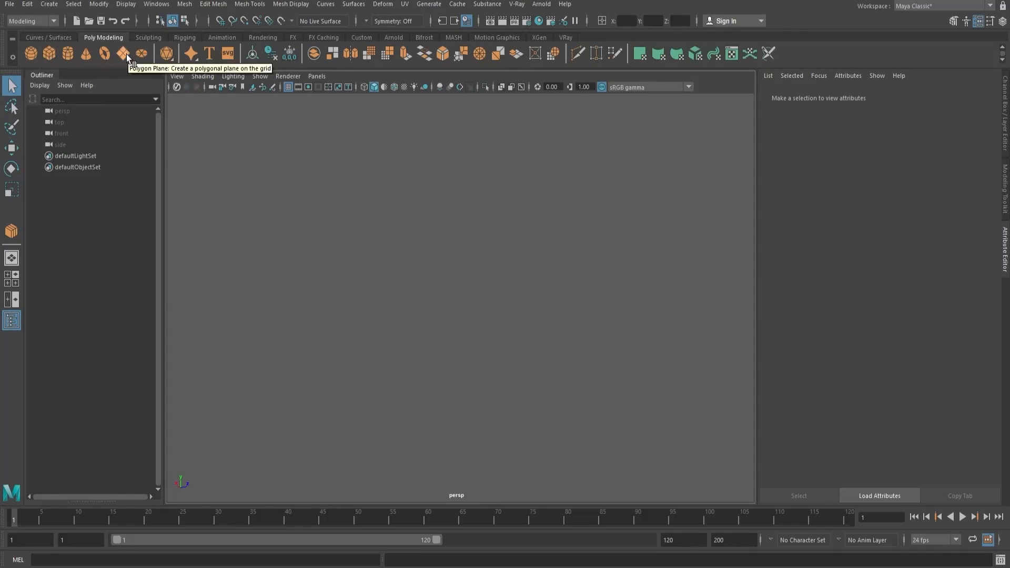
{"action": "left_click", "coordinate": [49, 52]}
{"action": "left_click_drag", "start_coordinate": [501, 273], "coordinate": [619, 288], "text": "alt"}
{"action": "scroll", "coordinate": [533, 290], "scroll_direction": "up", "scroll_amount": 3}
{"action": "left_click_drag", "start_coordinate": [534, 295], "coordinate": [487, 278], "text": "alt"}
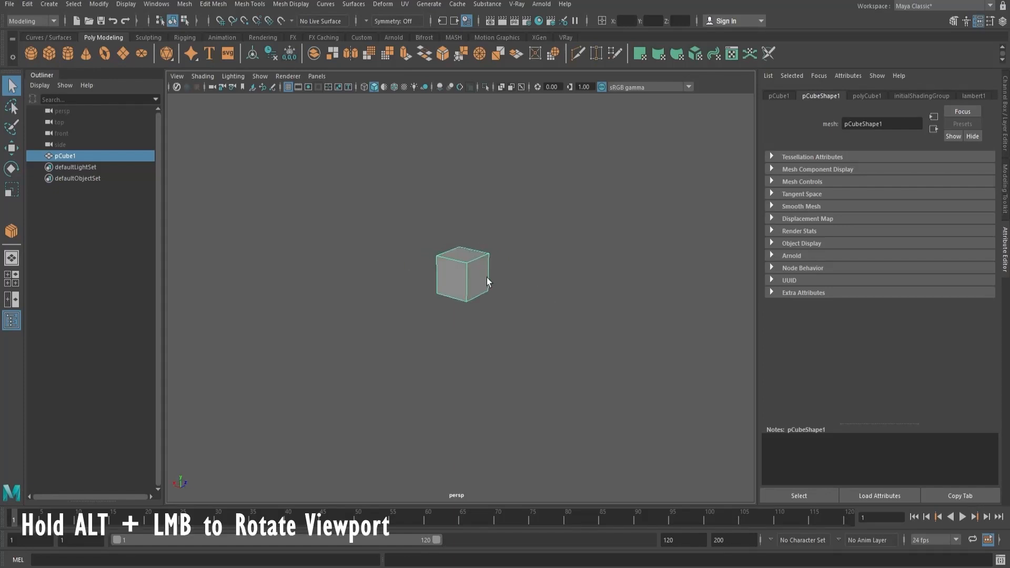
Step: Practise orbiting, panning and zooming the perspective view around the cube to examine it from several angles
{"action": "left_click_drag", "start_coordinate": [492, 322], "coordinate": [556, 316], "text": "alt"}
{"action": "middle_click_drag", "start_coordinate": [522, 297], "coordinate": [412, 311], "text": "alt"}
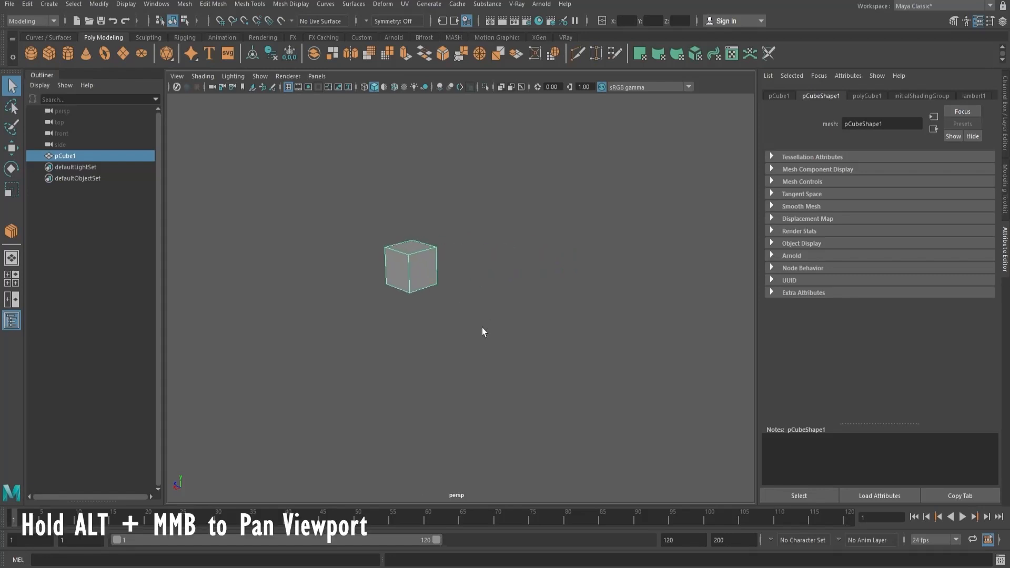
{"action": "mouse_move", "coordinate": [482, 329]}
{"action": "middle_mouse_down", "text": "alt"}
{"action": "mouse_move", "coordinate": [474, 306]}
{"action": "mouse_move", "coordinate": [455, 311]}
{"action": "mouse_move", "coordinate": [696, 306]}
{"action": "mouse_move", "coordinate": [561, 340]}
{"action": "mouse_move", "coordinate": [536, 338]}
{"action": "mouse_move", "coordinate": [665, 311]}
{"action": "mouse_move", "coordinate": [545, 331]}
{"action": "mouse_move", "coordinate": [492, 328]}
{"action": "middle_mouse_up", "text": "alt"}
{"action": "middle_click_drag", "start_coordinate": [425, 337], "coordinate": [384, 326], "text": "alt"}
{"action": "right_click_drag", "start_coordinate": [370, 325], "coordinate": [409, 327], "text": "alt"}
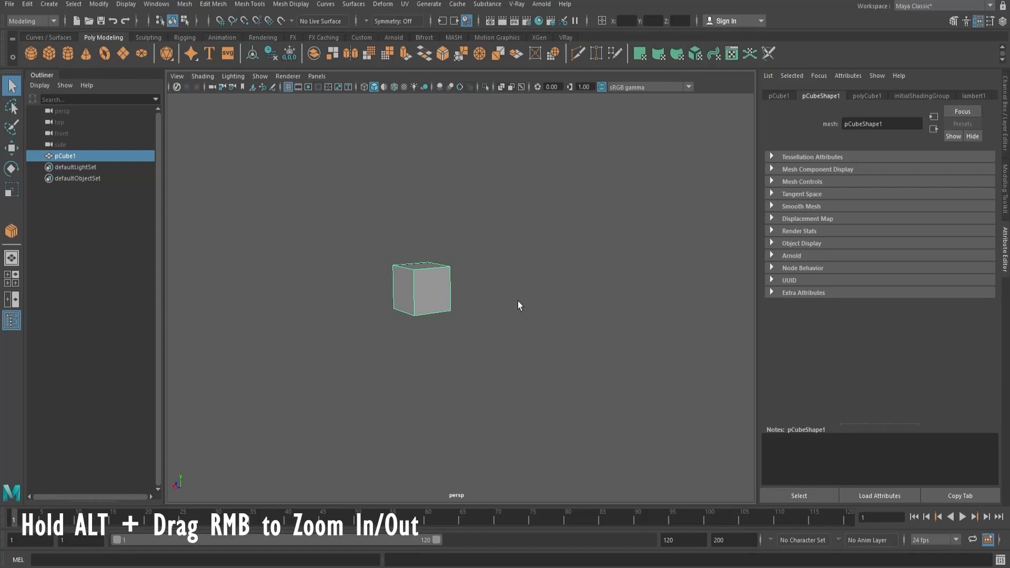
{"action": "right_click_drag", "start_coordinate": [490, 338], "coordinate": [516, 327], "text": "alt"}
{"action": "left_click_drag", "start_coordinate": [503, 295], "coordinate": [524, 331], "text": "alt"}
{"action": "right_click_drag", "start_coordinate": [523, 331], "coordinate": [620, 286], "text": "alt"}
{"action": "left_click_drag", "start_coordinate": [620, 287], "coordinate": [647, 311], "text": "alt"}
{"action": "right_click_drag", "start_coordinate": [629, 345], "coordinate": [347, 336], "text": "alt"}
{"action": "left_click_drag", "start_coordinate": [508, 340], "coordinate": [518, 306], "text": "alt"}
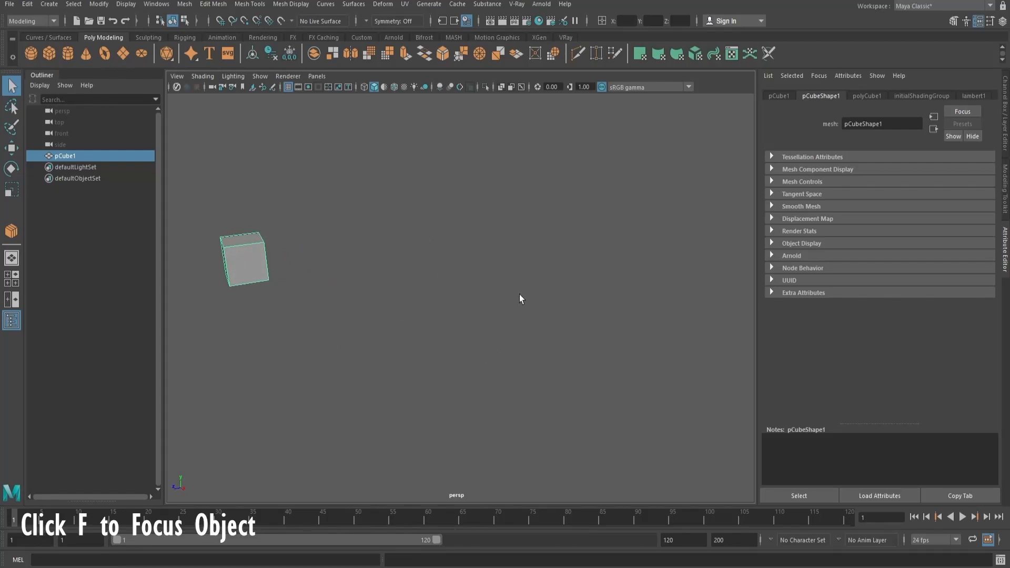
Step: Frame the selected cube in the view and examine its other sides
{"action": "key", "text": "f"}
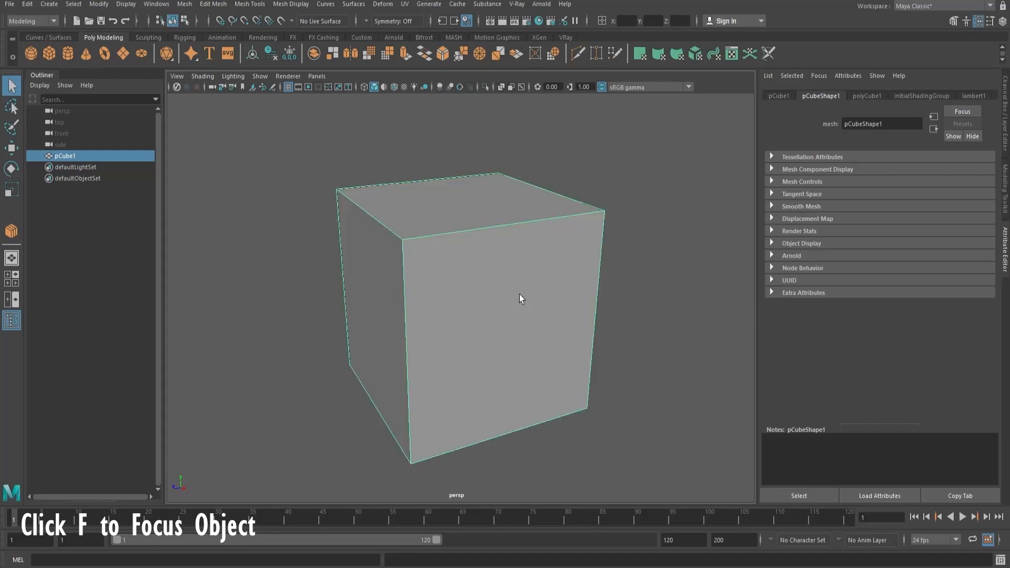
{"action": "left_click_drag", "start_coordinate": [519, 295], "coordinate": [710, 339], "text": "alt"}
{"action": "scroll", "coordinate": [532, 325], "scroll_direction": "down", "scroll_amount": 5}
{"action": "left_click_drag", "start_coordinate": [532, 324], "coordinate": [324, 284], "text": "alt"}
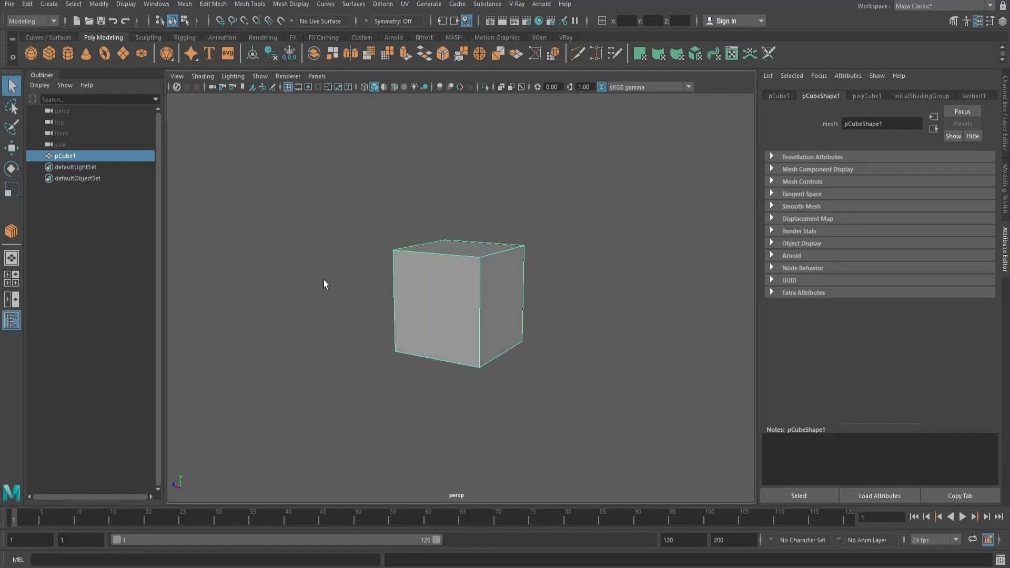
Step: Try moving the cube up along the Y axis by about 0.59 units, and undo the move
{"action": "key", "text": "w"}
{"action": "key", "text": "e"}
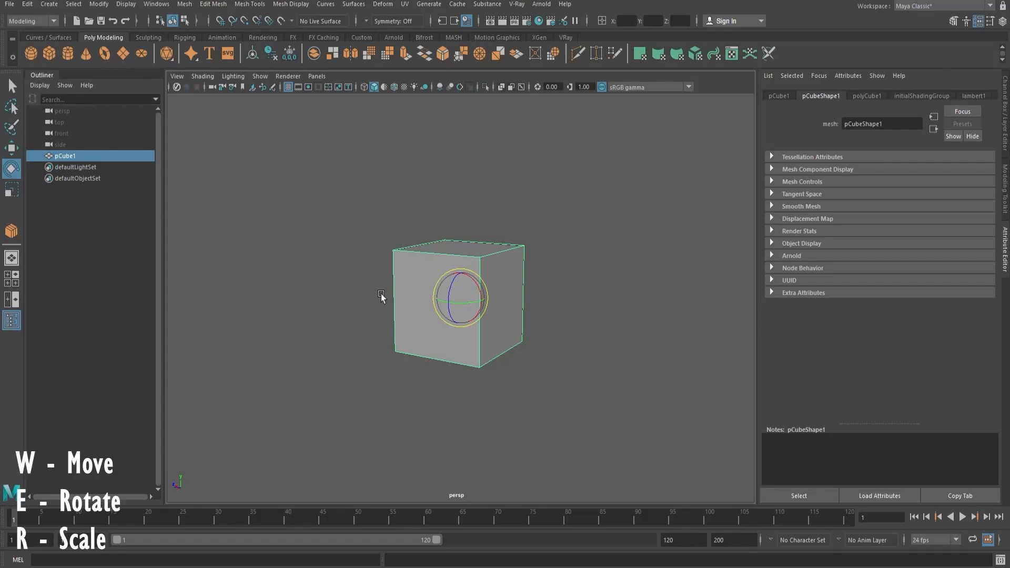
{"action": "key", "text": "w"}
{"action": "left_click_drag", "start_coordinate": [458, 274], "coordinate": [459, 199]}
{"action": "key", "text": "ctrl+z"}
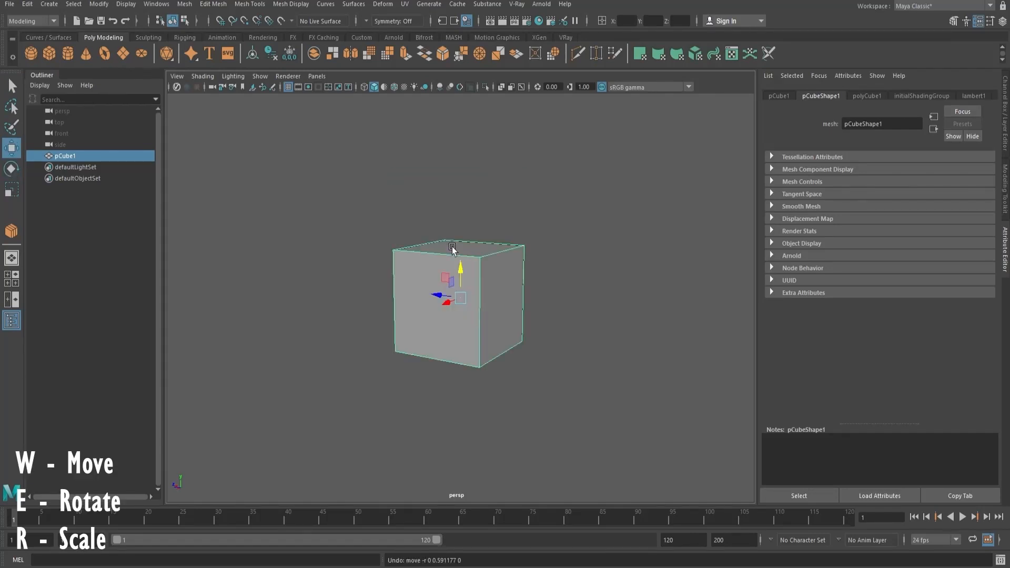
Step: Try rotating the cube and scaling it uniformly by about 1.86, undoing each transformation
{"action": "key", "text": "e"}
{"action": "left_click_drag", "start_coordinate": [467, 299], "coordinate": [486, 298]}
{"action": "key", "text": "ctrl+z"}
{"action": "key", "text": "r"}
{"action": "left_click_drag", "start_coordinate": [476, 301], "coordinate": [537, 278]}
{"action": "key", "text": "ctrl+z"}
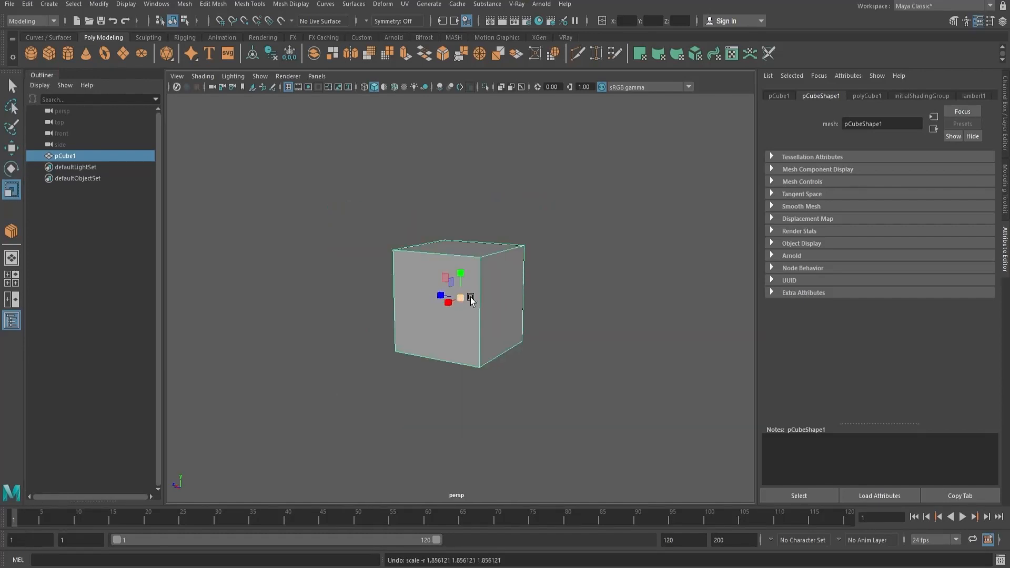
Step: Try scaling the cube along individual axes, stretching it vertically first, and undo each scaling
{"action": "left_click_drag", "start_coordinate": [460, 274], "coordinate": [464, 245]}
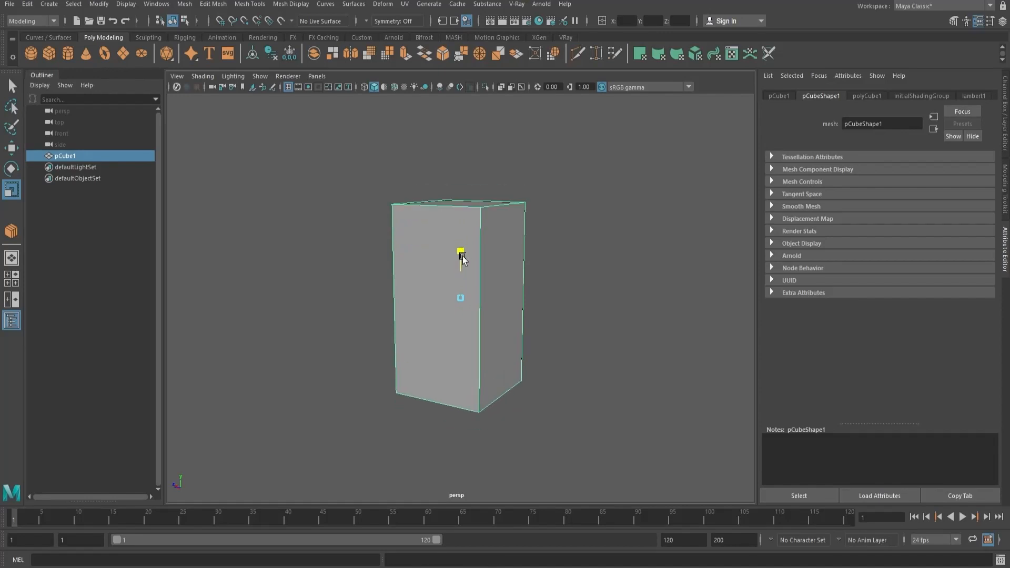
{"action": "key", "text": "ctrl+z"}
{"action": "mouse_move", "coordinate": [487, 312]}
{"action": "left_mouse_down"}
{"action": "mouse_move", "coordinate": [444, 317]}
{"action": "mouse_move", "coordinate": [484, 319]}
{"action": "left_mouse_up"}
{"action": "key", "text": "ctrl+z"}
{"action": "mouse_move", "coordinate": [437, 296]}
{"action": "left_mouse_down"}
{"action": "mouse_move", "coordinate": [446, 296]}
{"action": "mouse_move", "coordinate": [433, 297]}
{"action": "left_mouse_up"}
{"action": "key", "text": "ctrl+z"}
{"action": "left_click_drag", "start_coordinate": [476, 325], "coordinate": [422, 332], "text": "alt"}
{"action": "right_click_drag", "start_coordinate": [422, 332], "coordinate": [510, 319], "text": "alt"}
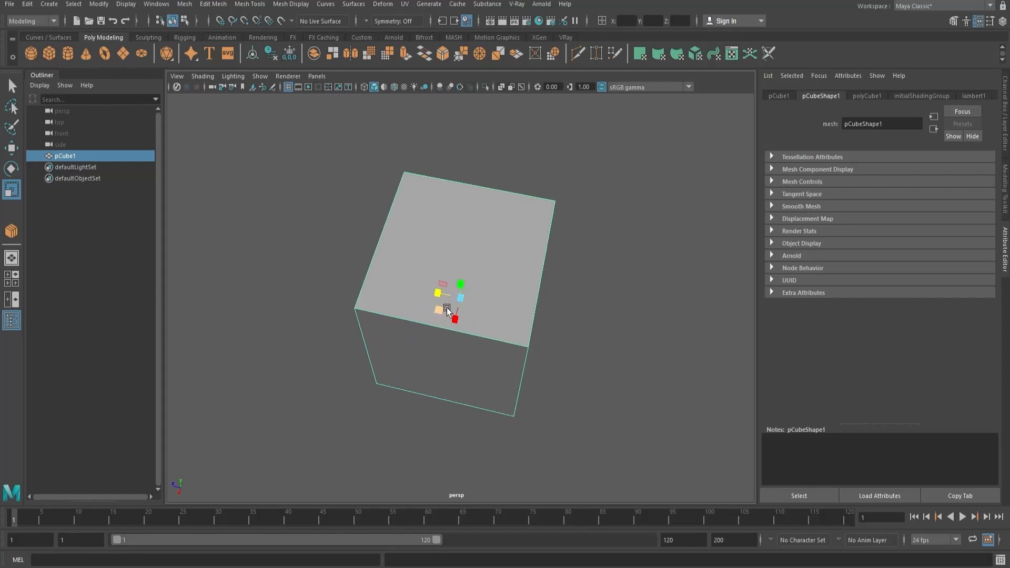
Step: Try moving the cube within the horizontal plane and rotating it, undoing each transformation
{"action": "key", "text": "w"}
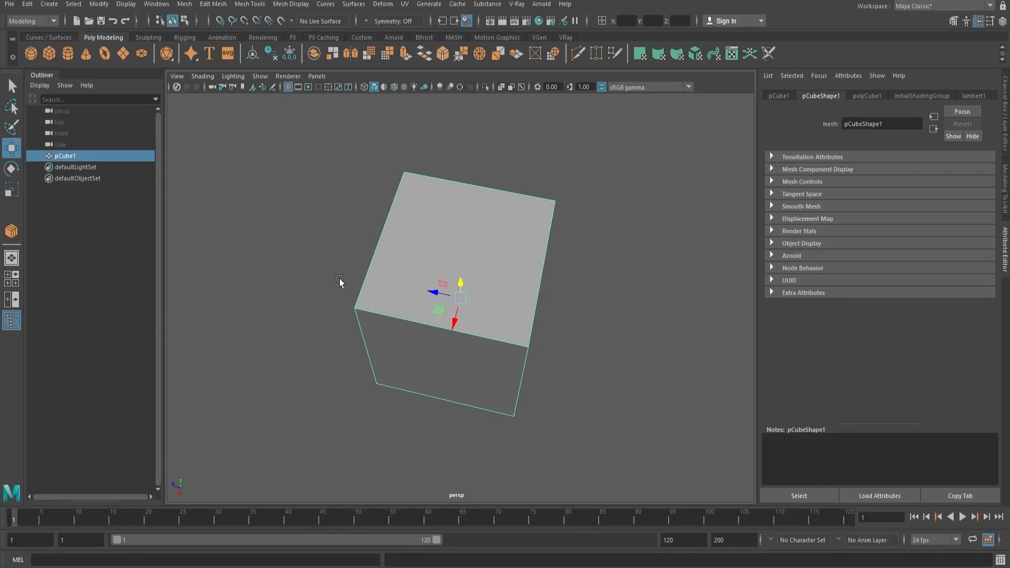
{"action": "left_click_drag", "start_coordinate": [438, 310], "coordinate": [396, 340]}
{"action": "key", "text": "ctrl+z"}
{"action": "key", "text": "ctrl+z"}
{"action": "key", "text": "ctrl+z"}
{"action": "left_click_drag", "start_coordinate": [446, 308], "coordinate": [531, 307], "text": "alt"}
{"action": "left_click_drag", "start_coordinate": [469, 284], "coordinate": [456, 337]}
{"action": "key", "text": "ctrl+z"}
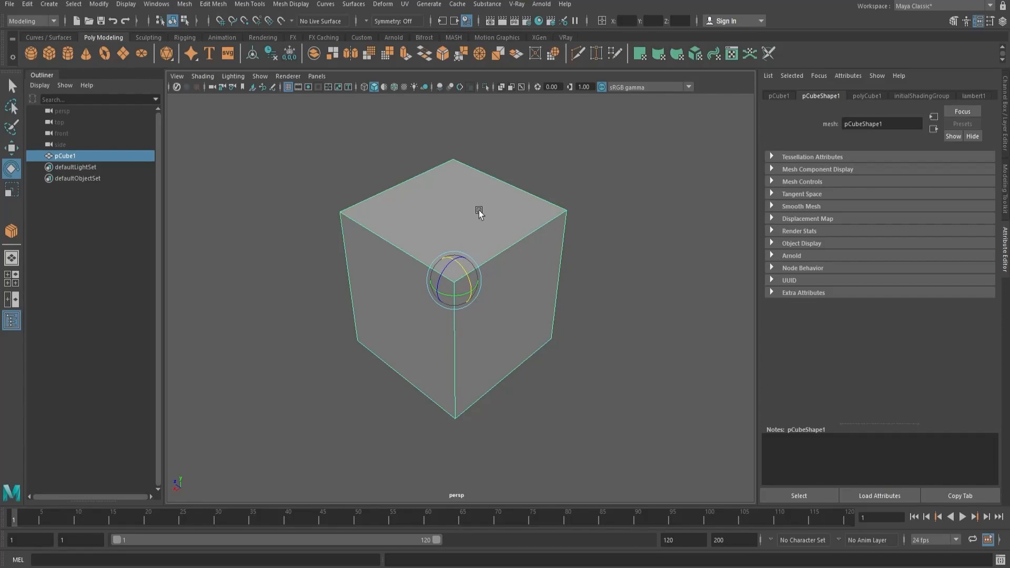
Step: Switch the cube to face selection and select its top face and a side face one at a time, ending with the top
{"action": "right_click_drag", "start_coordinate": [479, 212], "coordinate": [530, 195]}
{"action": "left_click_drag", "start_coordinate": [462, 311], "coordinate": [495, 213], "text": "alt"}
{"action": "right_click_drag", "start_coordinate": [495, 218], "coordinate": [491, 249]}
{"action": "left_click", "coordinate": [492, 248]}
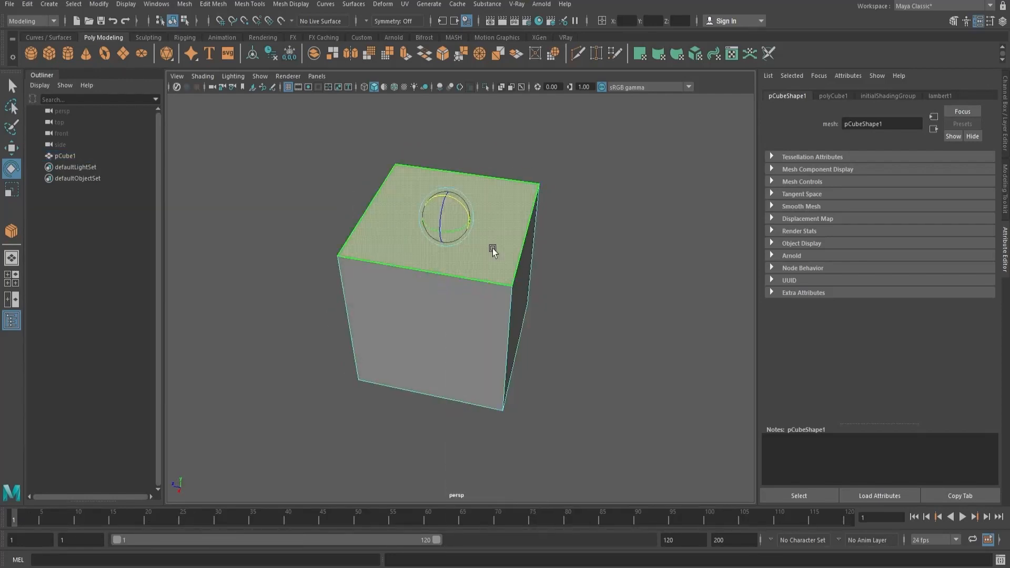
{"action": "left_click", "coordinate": [443, 296]}
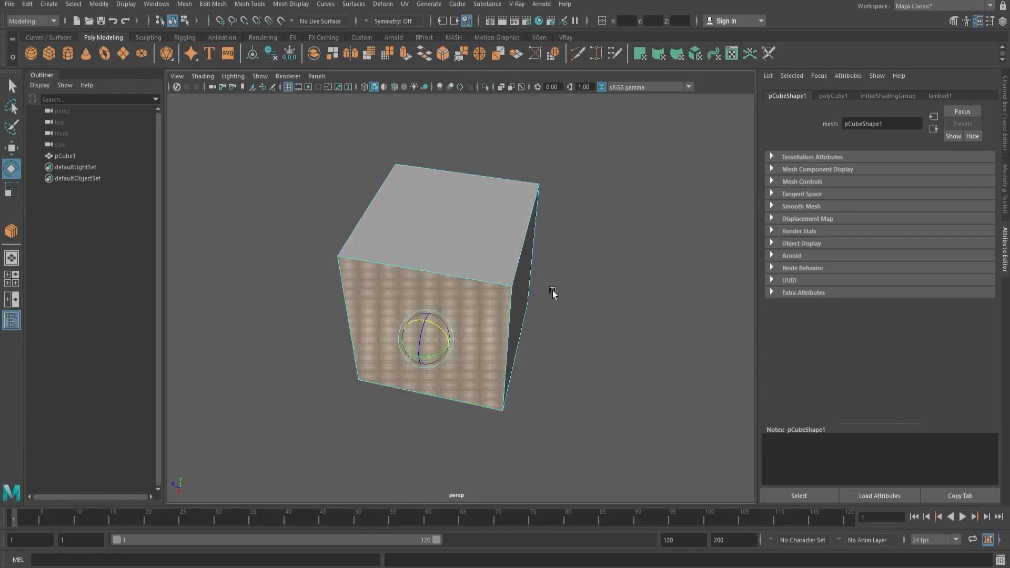
{"action": "mouse_move", "coordinate": [521, 282]}
{"action": "left_mouse_down", "text": "alt"}
{"action": "mouse_move", "coordinate": [538, 276]}
{"action": "mouse_move", "coordinate": [518, 275]}
{"action": "left_mouse_up", "text": "alt"}
{"action": "key", "text": "r"}
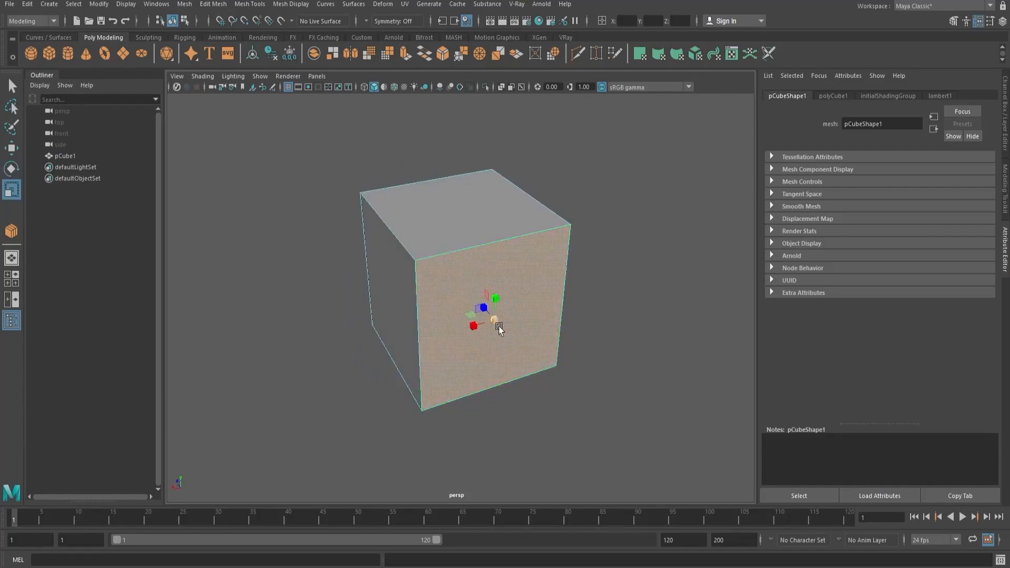
{"action": "left_click", "coordinate": [463, 224]}
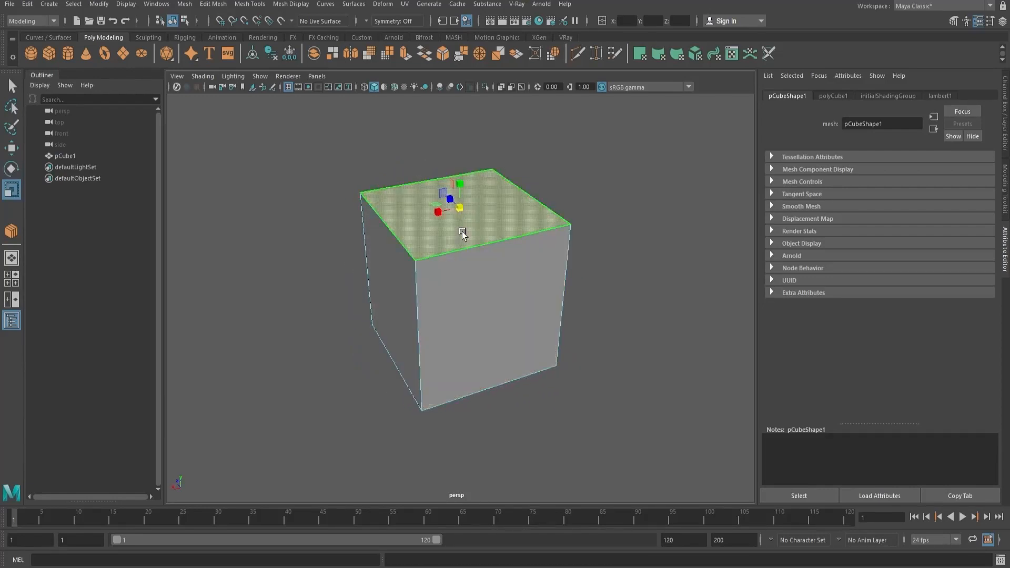
{"action": "left_click_drag", "start_coordinate": [473, 223], "coordinate": [412, 121], "text": "alt"}
{"action": "left_click_drag", "start_coordinate": [519, 326], "coordinate": [469, 275], "text": "alt"}
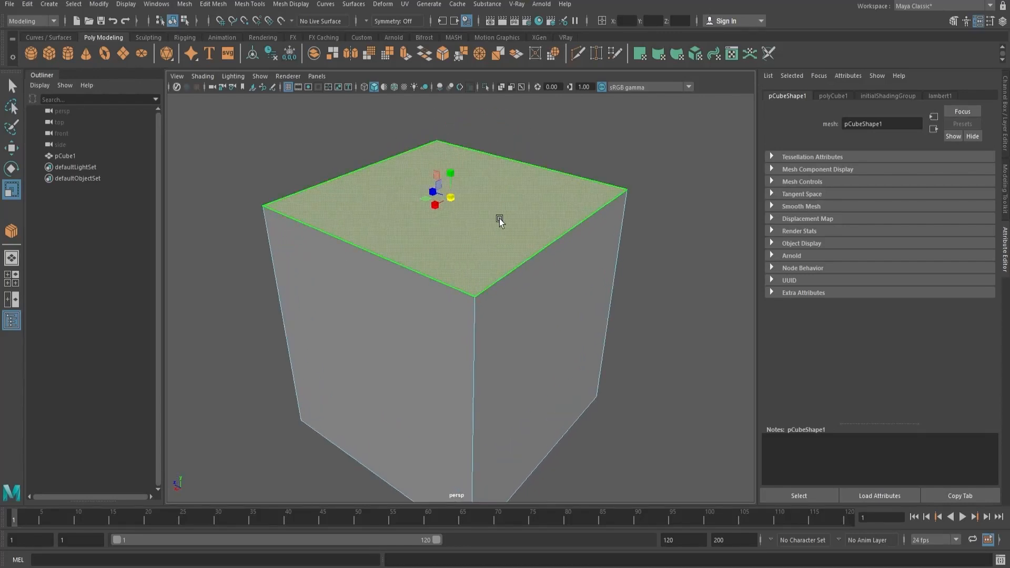
Step: Switch to edge selection and try moving single top edges of the cube vertically, undoing each move
{"action": "right_click_drag", "start_coordinate": [499, 221], "coordinate": [484, 157]}
{"action": "left_click", "coordinate": [514, 158]}
{"action": "key", "text": "w"}
{"action": "left_click", "coordinate": [368, 179]}
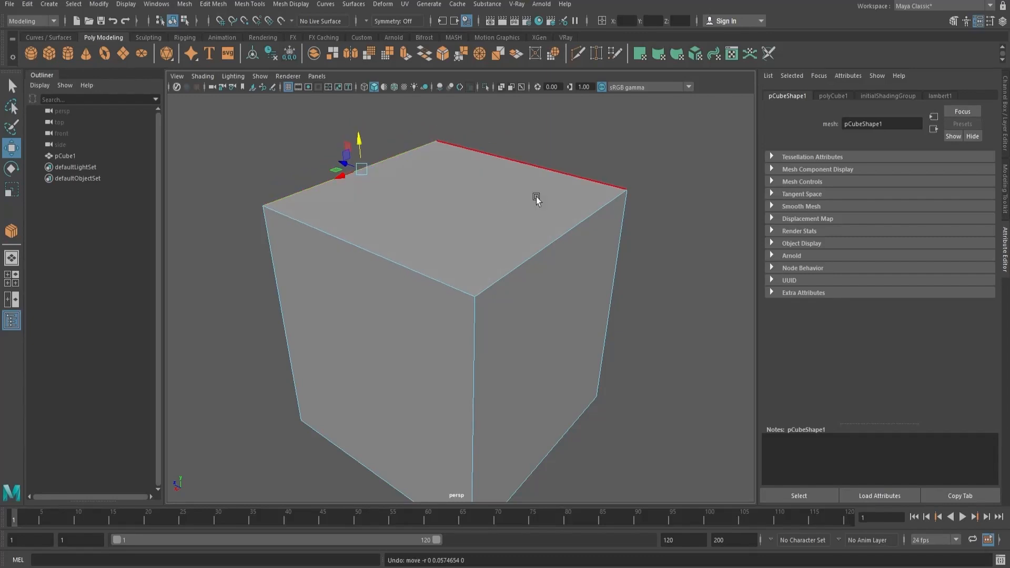
{"action": "left_click_drag", "start_coordinate": [512, 198], "coordinate": [470, 182], "text": "alt"}
{"action": "left_click_drag", "start_coordinate": [239, 142], "coordinate": [684, 278]}
{"action": "left_click_drag", "start_coordinate": [596, 295], "coordinate": [442, 167], "text": "alt"}
{"action": "left_click_drag", "start_coordinate": [471, 214], "coordinate": [565, 275], "text": "alt"}
{"action": "left_click", "coordinate": [545, 275]}
{"action": "left_click_drag", "start_coordinate": [561, 180], "coordinate": [568, 152]}
{"action": "key", "text": "ctrl+z"}
Step: Switch to vertex selection, try moving a top corner vertex downward, and undo back to the whole cube being selected
{"action": "right_click", "coordinate": [521, 201]}
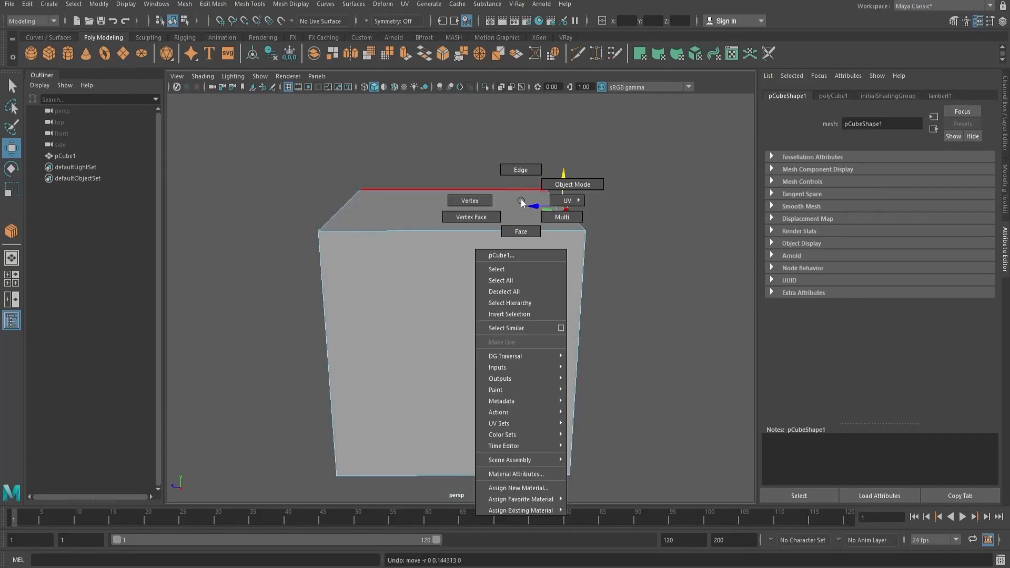
{"action": "left_click", "coordinate": [469, 200]}
{"action": "left_click", "coordinate": [360, 189]}
{"action": "left_click", "coordinate": [322, 233]}
{"action": "left_click", "coordinate": [589, 232]}
{"action": "left_click_drag", "start_coordinate": [590, 202], "coordinate": [566, 259]}
{"action": "key", "text": "ctrl+z"}
{"action": "left_click_drag", "start_coordinate": [605, 185], "coordinate": [620, 279], "text": "alt"}
{"action": "left_click", "coordinate": [579, 170]}
{"action": "key", "text": "ctrl+z"}
{"action": "key", "text": "e"}
{"action": "key", "text": "w"}
{"action": "key", "text": "ctrl+z"}
{"action": "right_click_drag", "start_coordinate": [685, 272], "coordinate": [602, 263], "text": "alt"}
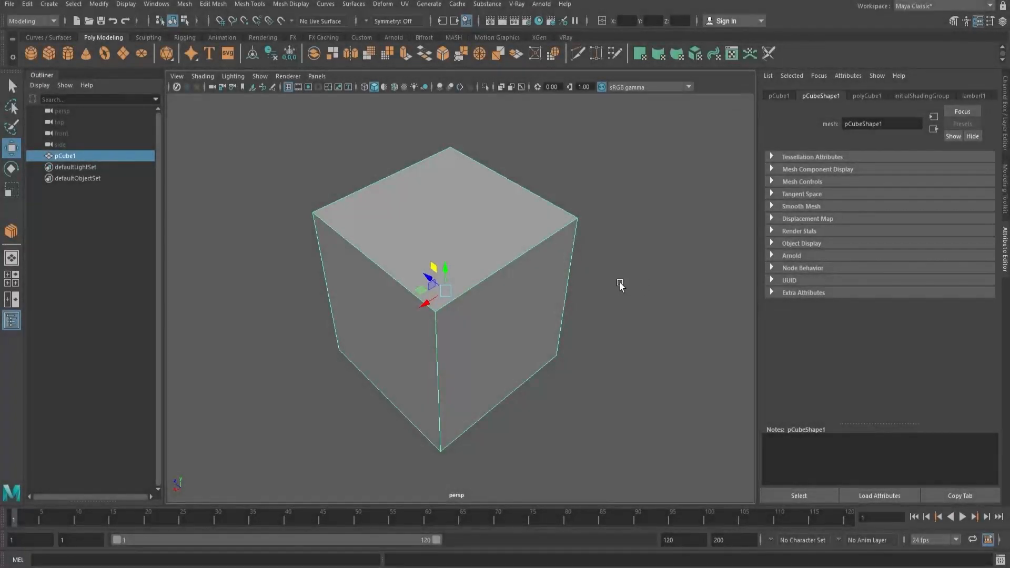
Step: Switch the cube to face selection and select two adjacent side faces together
{"action": "left_click_drag", "start_coordinate": [620, 282], "coordinate": [506, 279], "text": "alt"}
{"action": "scroll", "coordinate": [506, 279], "scroll_direction": "up", "scroll_amount": 1}
{"action": "right_click_drag", "start_coordinate": [525, 229], "coordinate": [526, 259]}
{"action": "left_click", "coordinate": [530, 297]}
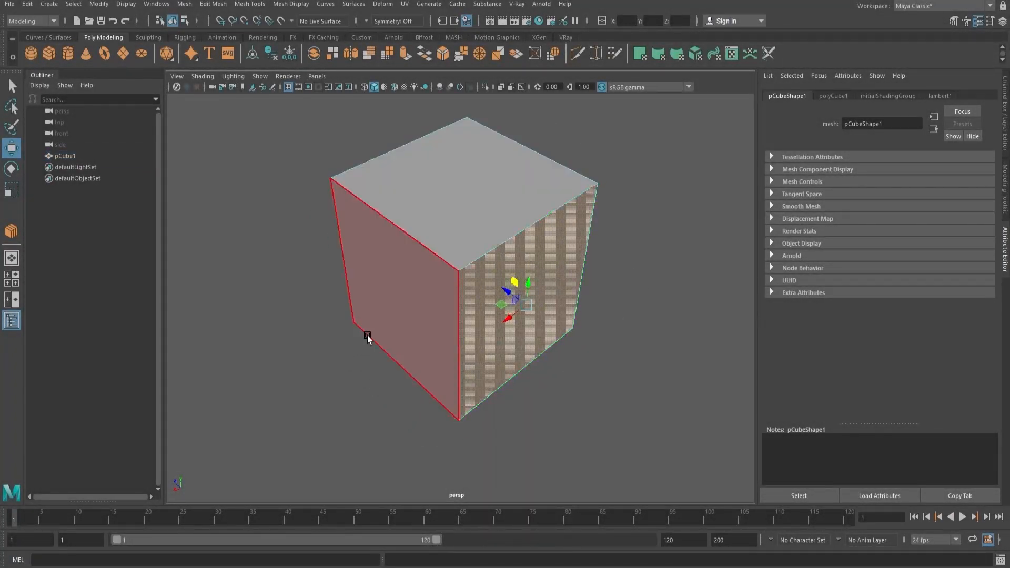
{"action": "left_click", "coordinate": [420, 303]}
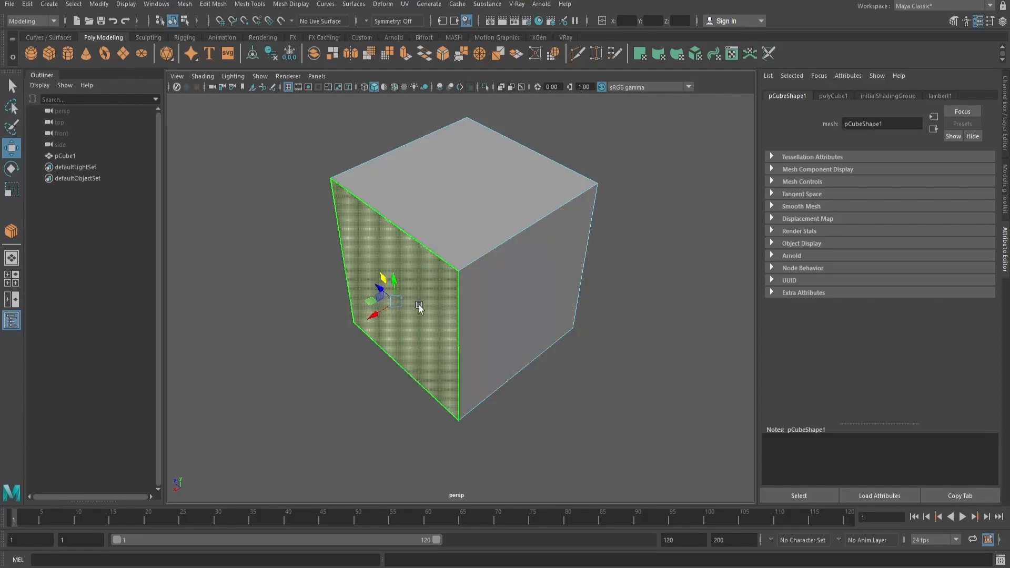
{"action": "left_click", "coordinate": [531, 302], "text": "shift"}
{"action": "left_click_drag", "start_coordinate": [622, 331], "coordinate": [521, 290], "text": "alt"}
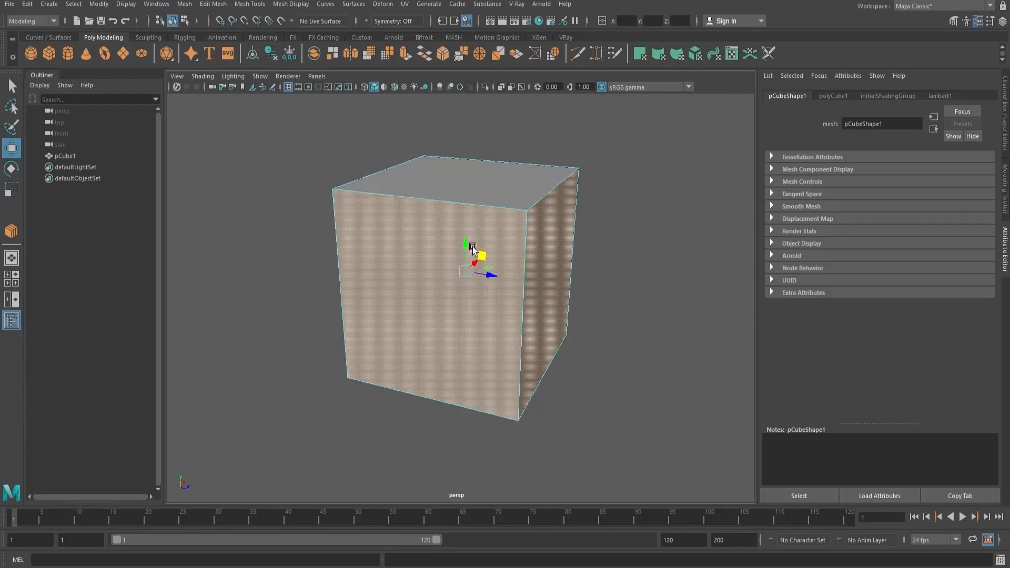
{"action": "left_click_drag", "start_coordinate": [542, 298], "coordinate": [631, 289], "text": "alt"}
Step: Reduce the selection to a single side face, and extend it to all faces of the cube
{"action": "left_click", "coordinate": [595, 277]}
{"action": "left_click", "coordinate": [514, 309]}
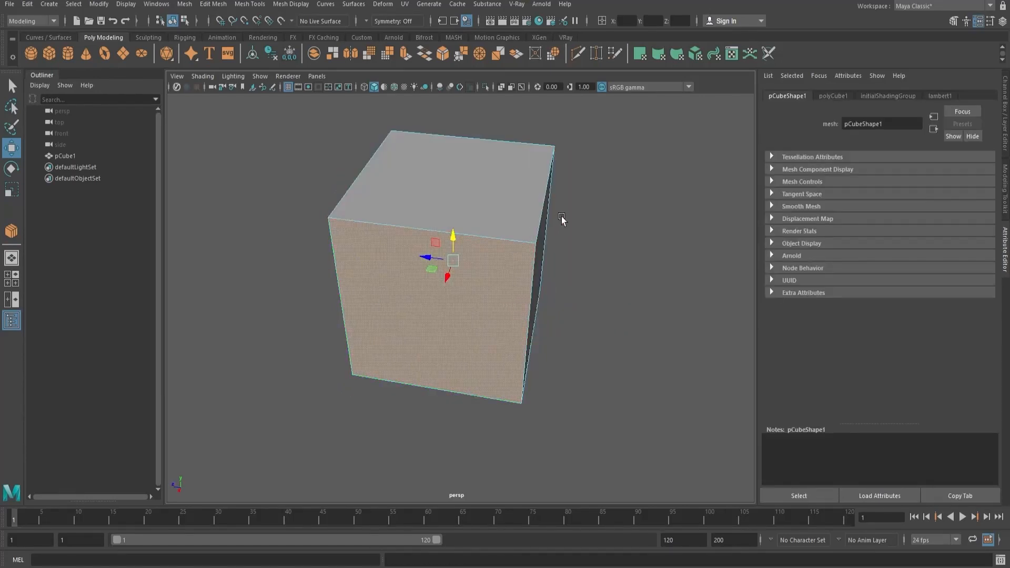
{"action": "left_click_drag", "start_coordinate": [553, 239], "coordinate": [574, 281], "text": "alt"}
{"action": "left_click_drag", "start_coordinate": [516, 231], "coordinate": [524, 244], "text": "alt"}
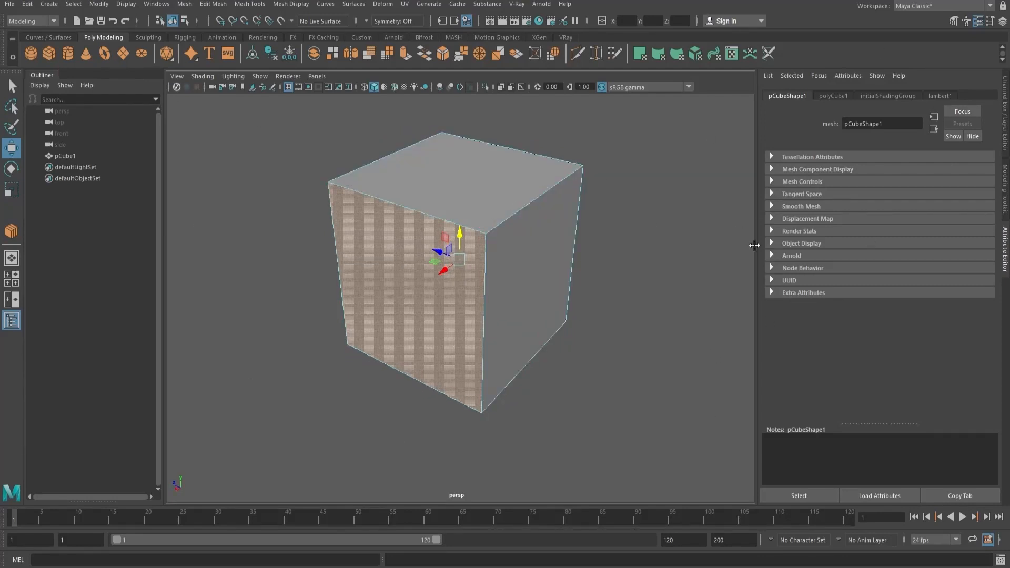
{"action": "double_click", "coordinate": [525, 252]}
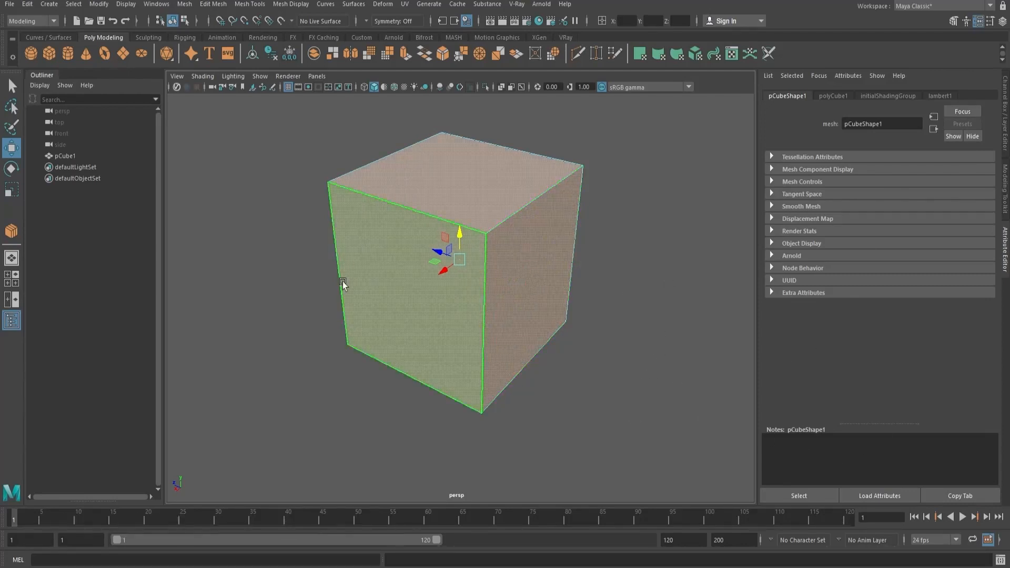
Step: Select the full row of side faces around the cube, leaving out the top face
{"action": "left_click", "coordinate": [534, 274]}
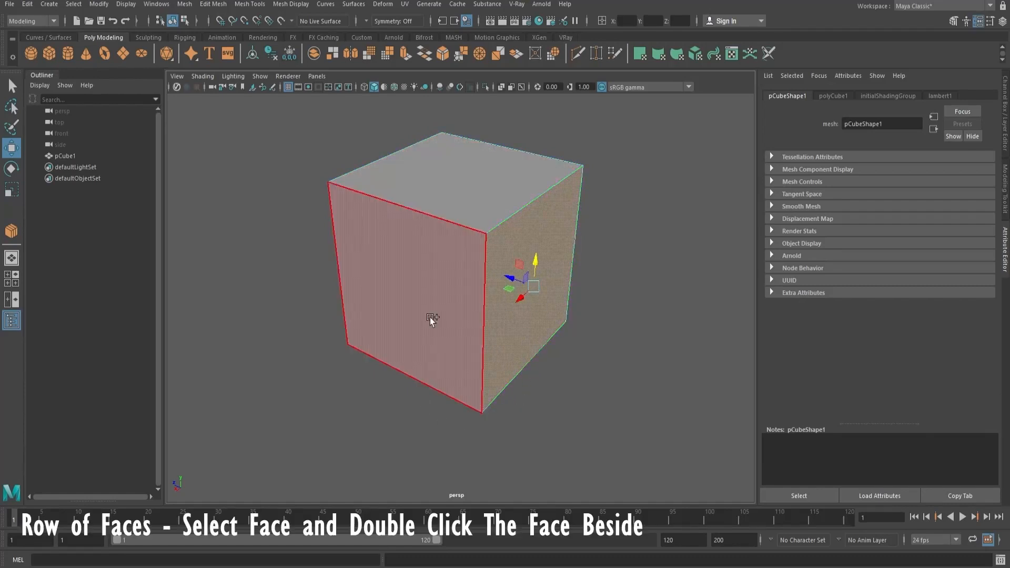
{"action": "double_click", "coordinate": [436, 305]}
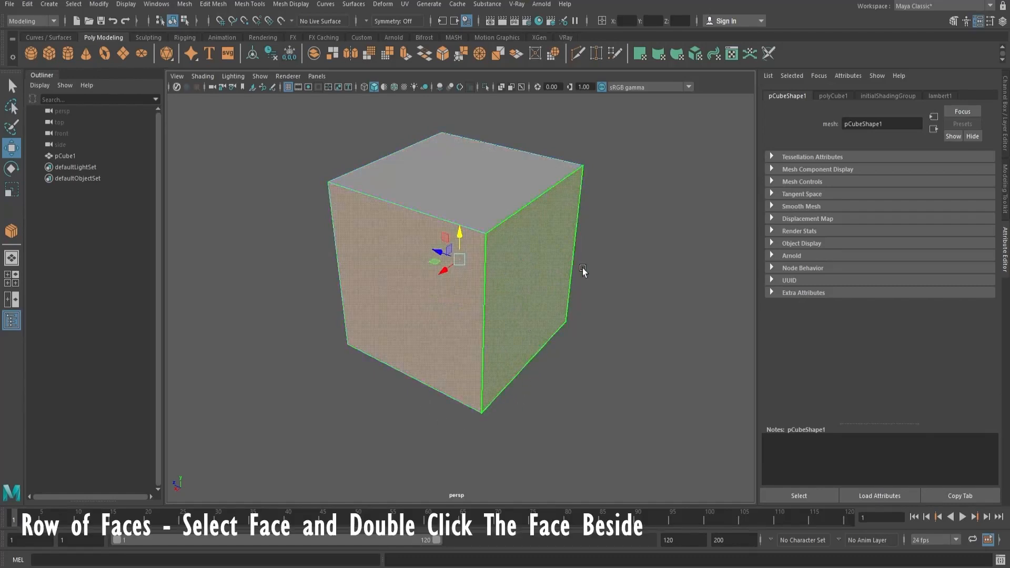
{"action": "left_click_drag", "start_coordinate": [455, 307], "coordinate": [710, 284], "text": "alt"}
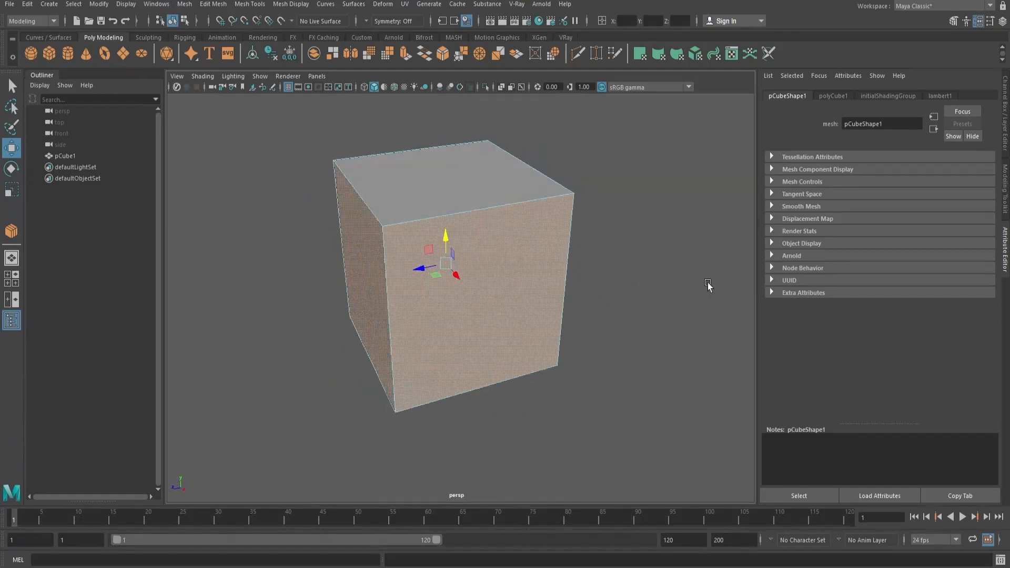
Step: Delete the cube and create a polygon sphere in its place, with the Scale tool active
{"action": "right_click_drag", "start_coordinate": [558, 287], "coordinate": [699, 131]}
{"action": "key", "text": "Delete"}
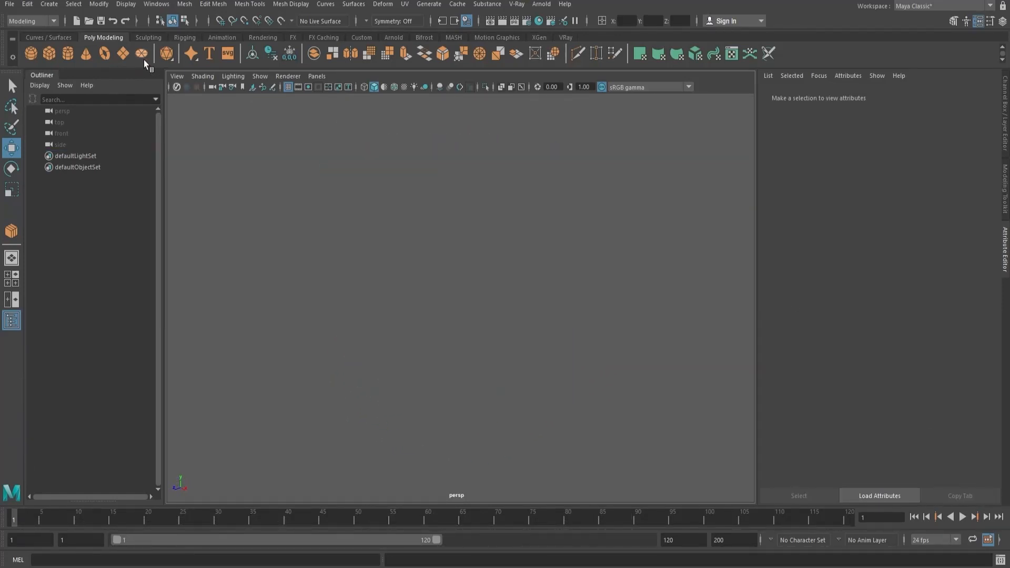
{"action": "left_click", "coordinate": [33, 51]}
{"action": "scroll", "coordinate": [580, 285], "scroll_direction": "down", "scroll_amount": 5}
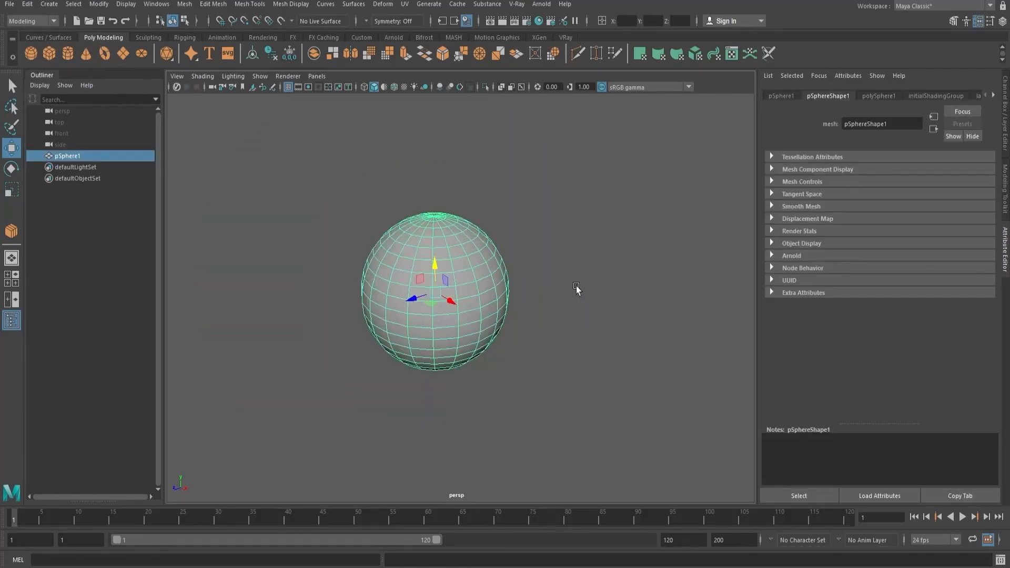
{"action": "key", "text": "r"}
{"action": "scroll", "coordinate": [522, 283], "scroll_direction": "up", "scroll_amount": 3}
{"action": "scroll", "coordinate": [499, 305], "scroll_direction": "up", "scroll_amount": 3}
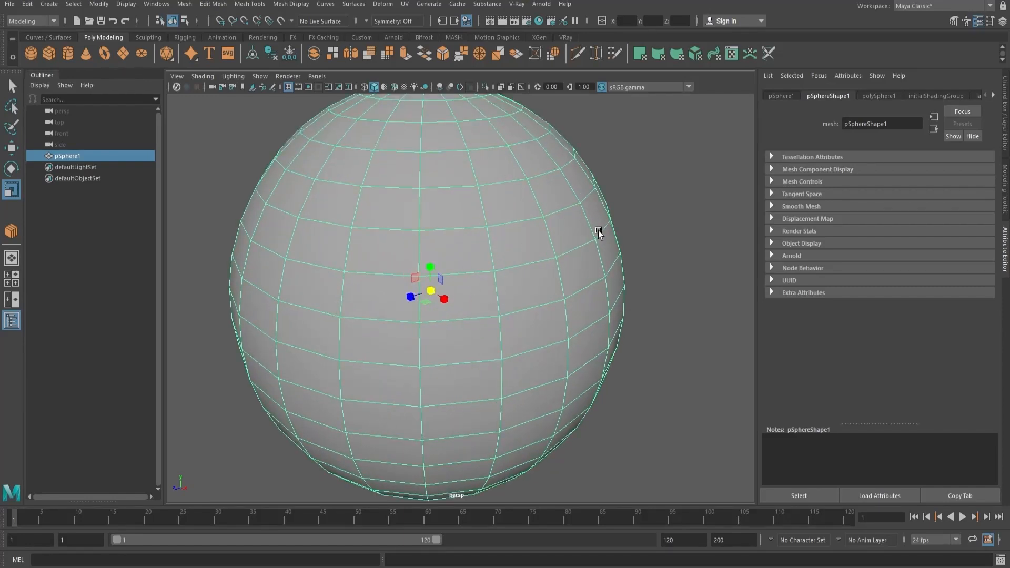
Step: Switch the sphere to face selection and select a full horizontal row of faces just above its middle
{"action": "right_click", "coordinate": [519, 230]}
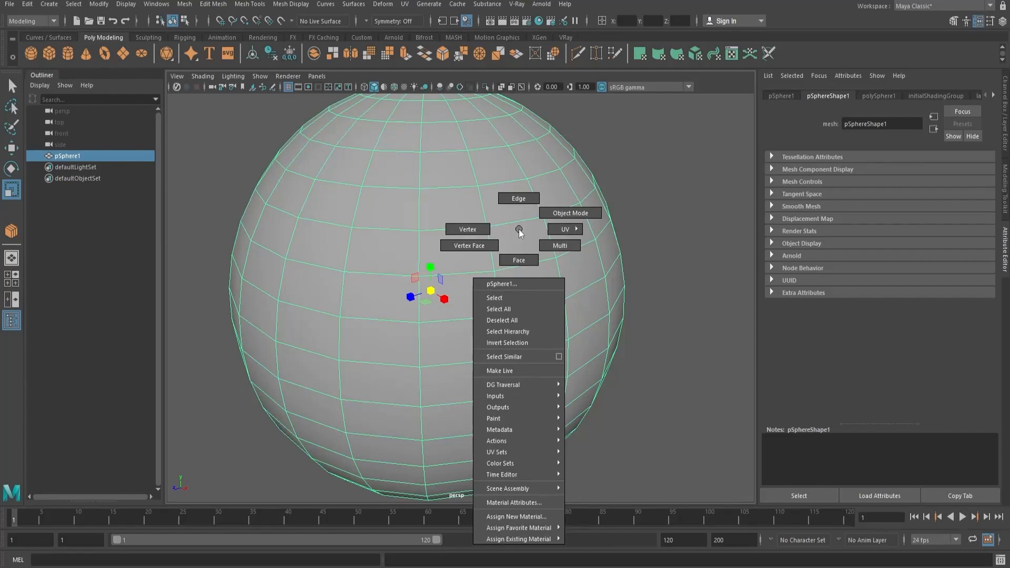
{"action": "left_click", "coordinate": [518, 260]}
{"action": "left_click", "coordinate": [519, 248]}
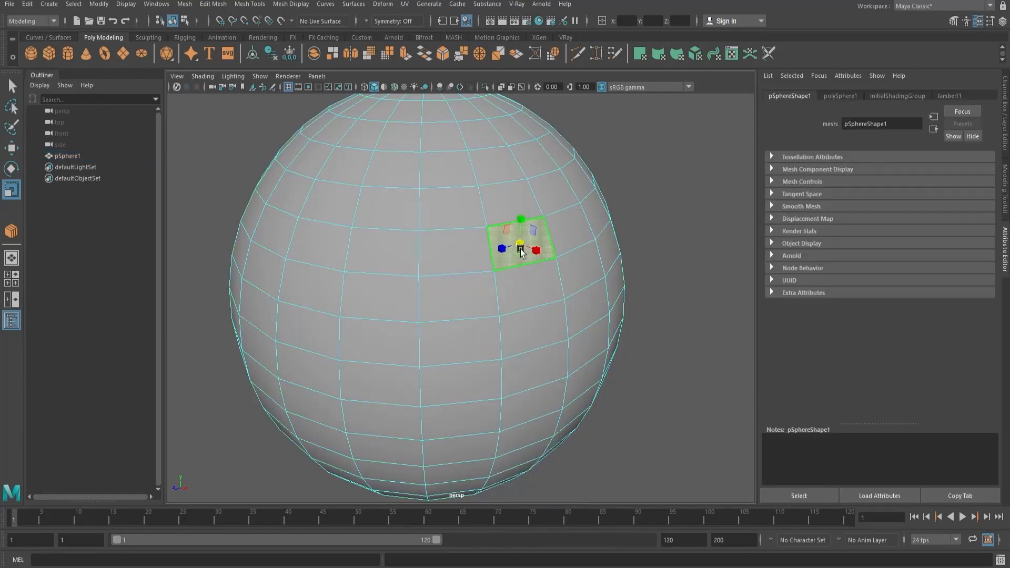
{"action": "double_click", "coordinate": [478, 248], "text": "shift"}
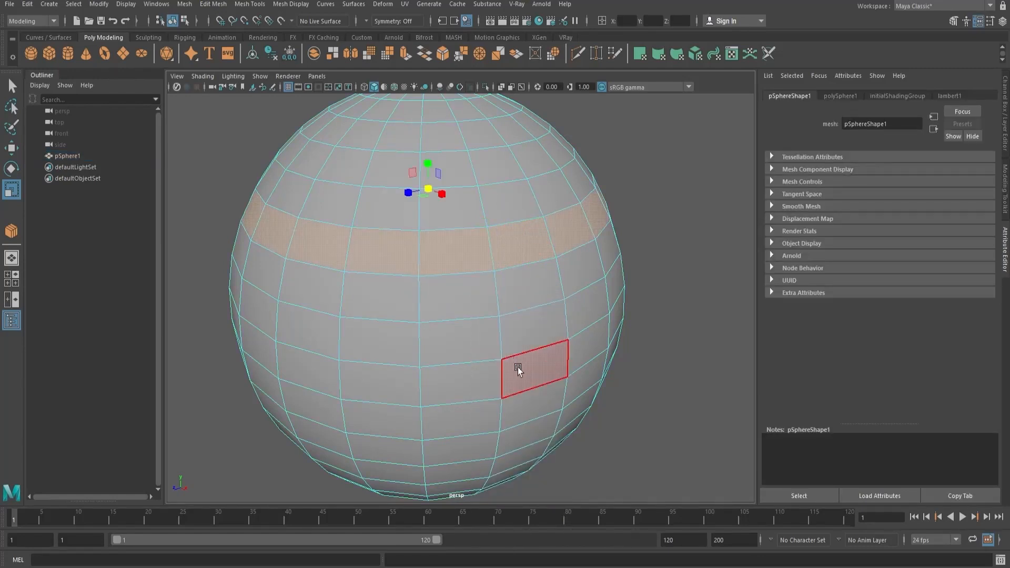
Step: Add two more horizontal rows of faces, lower on the sphere, to the face selection
{"action": "left_click_drag", "start_coordinate": [517, 367], "coordinate": [530, 354], "text": "alt"}
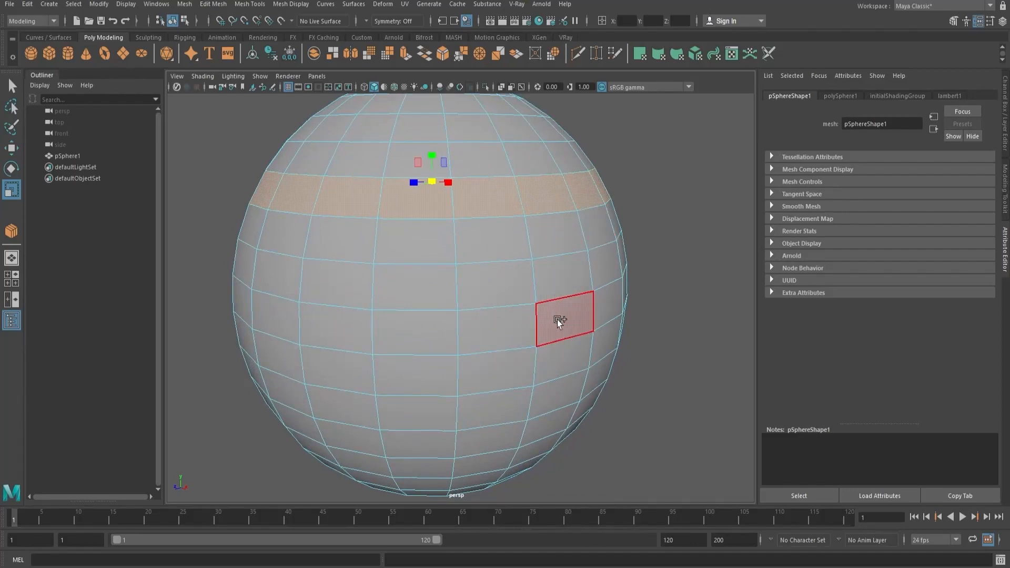
{"action": "left_click", "coordinate": [557, 320], "text": "shift"}
{"action": "double_click", "coordinate": [490, 332], "text": "shift"}
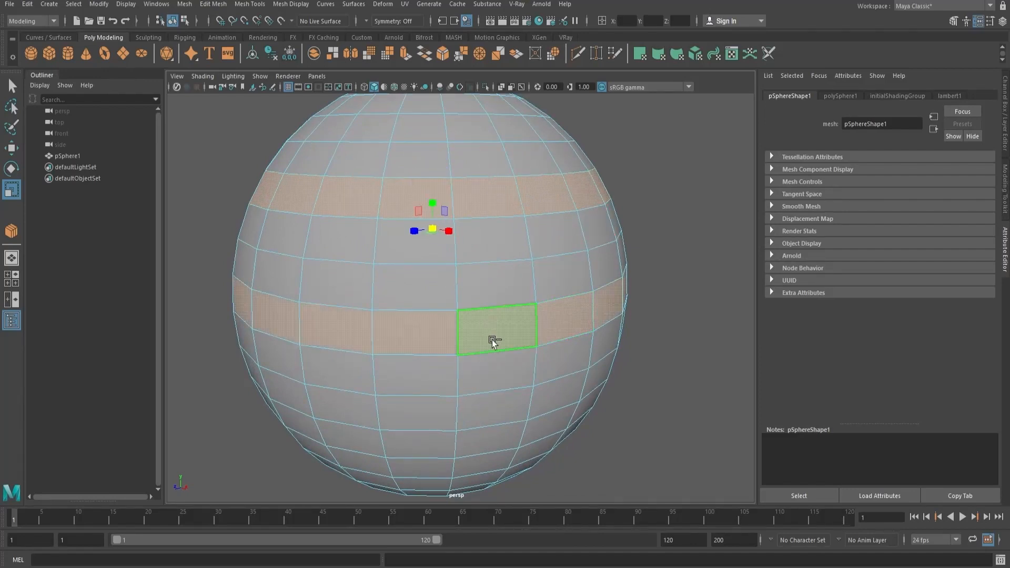
{"action": "left_click", "coordinate": [485, 421], "text": "shift"}
{"action": "double_click", "coordinate": [440, 418], "text": "shift"}
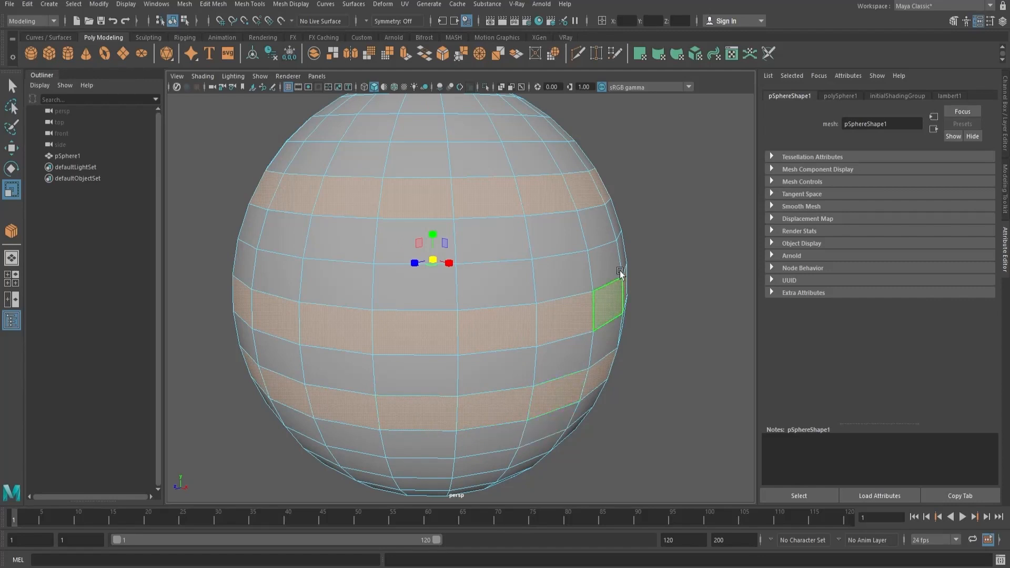
Step: Switch to edge selection and select three horizontal edge loops one after another, from the upper to the lower part of the sphere
{"action": "right_click", "coordinate": [537, 258]}
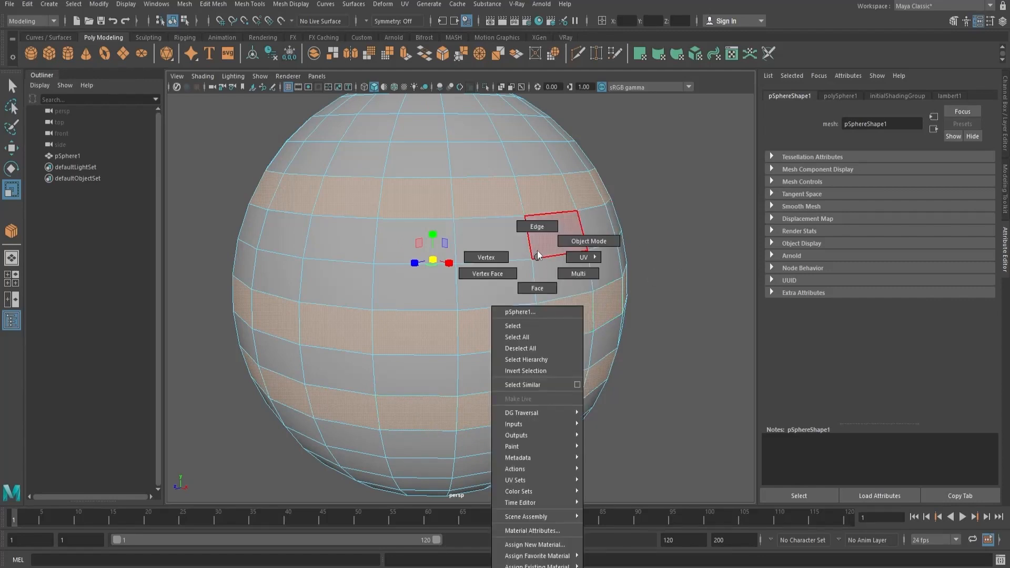
{"action": "right_click_drag", "start_coordinate": [538, 250], "coordinate": [541, 179]}
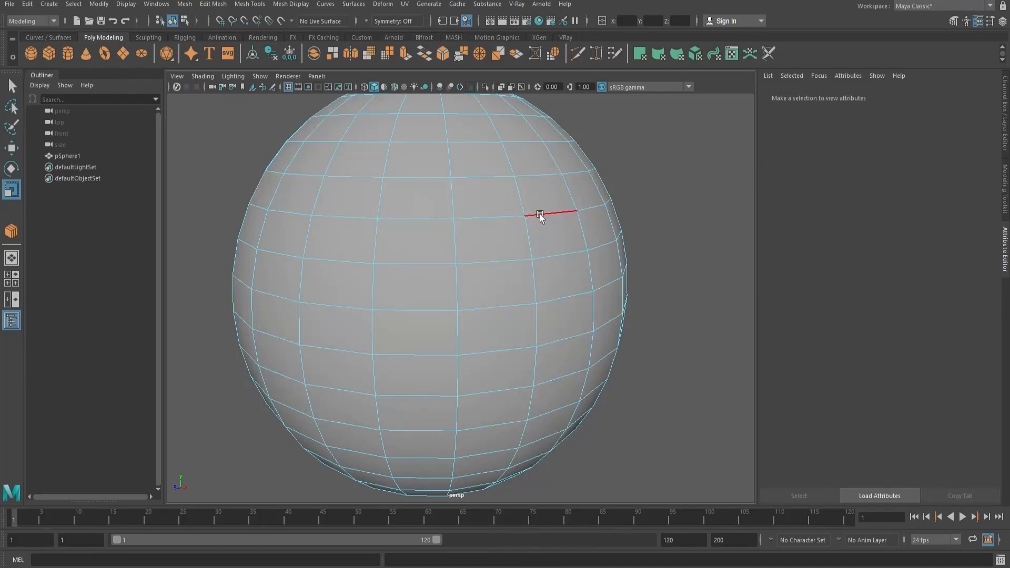
{"action": "double_click", "coordinate": [540, 213]}
{"action": "double_click", "coordinate": [498, 309]}
{"action": "double_click", "coordinate": [487, 424]}
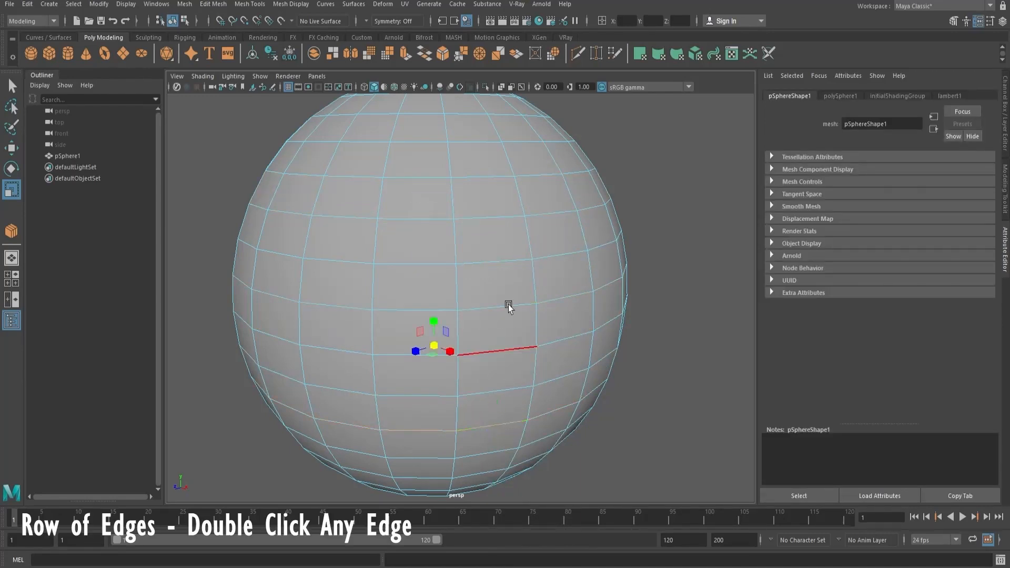
Step: Switch to vertex selection and practise selecting horizontal rows of vertices around the sphere
{"action": "right_click_drag", "start_coordinate": [507, 248], "coordinate": [425, 236]}
{"action": "left_click", "coordinate": [453, 221]}
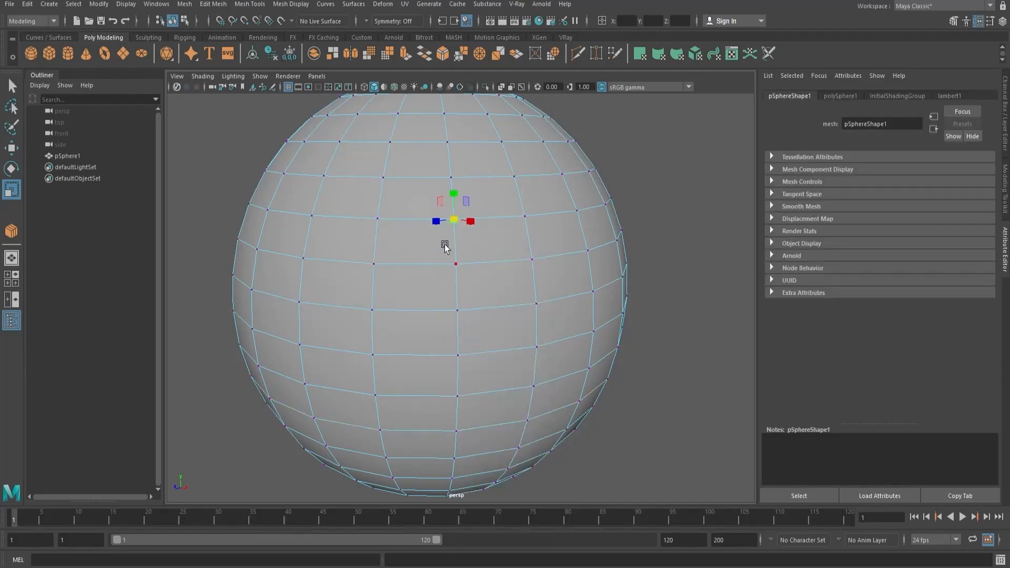
{"action": "double_click", "coordinate": [378, 219]}
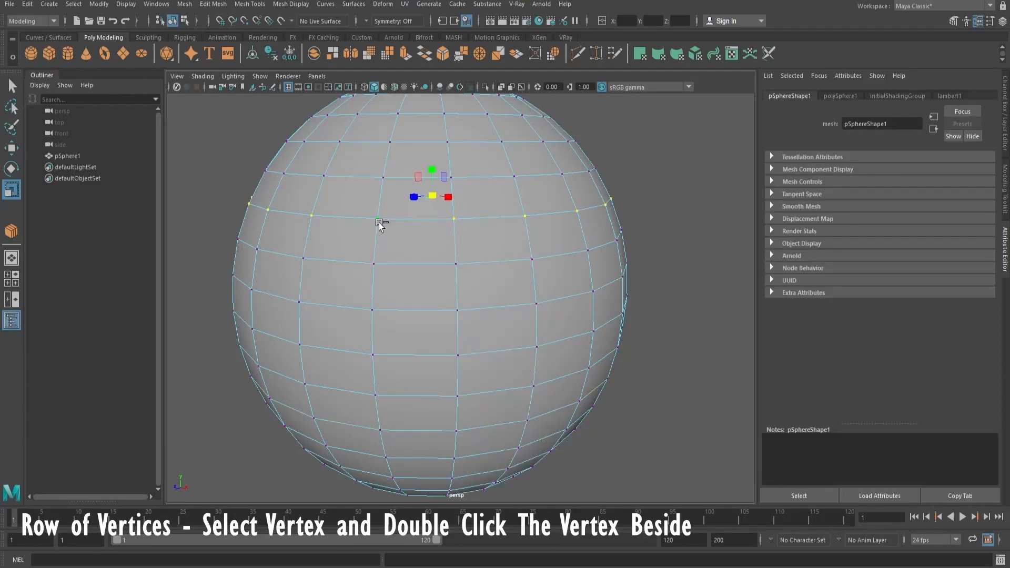
{"action": "double_click", "coordinate": [458, 310], "text": "shift"}
{"action": "left_click_drag", "start_coordinate": [449, 229], "coordinate": [454, 231]}
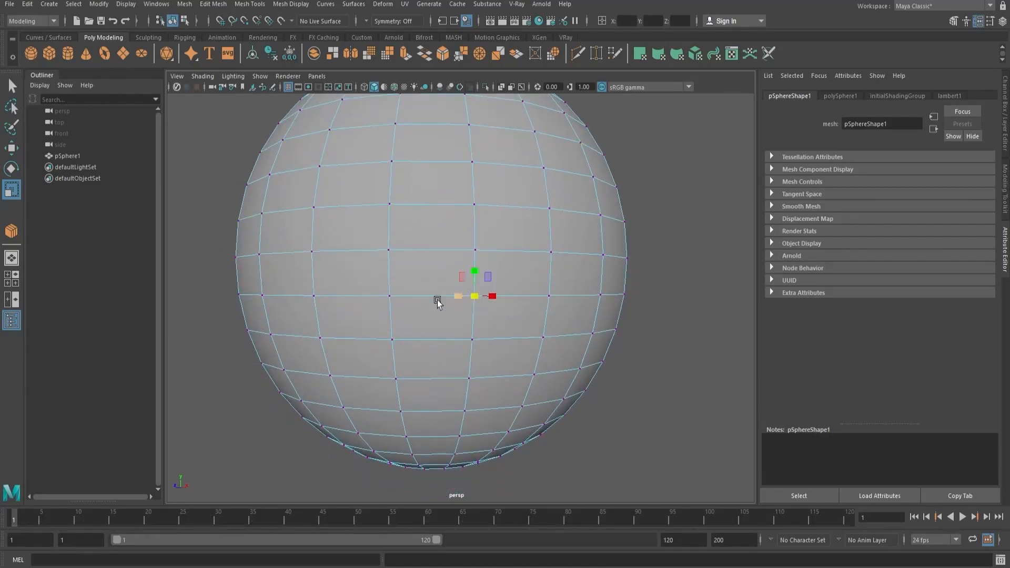
{"action": "left_click_drag", "start_coordinate": [475, 296], "coordinate": [500, 294]}
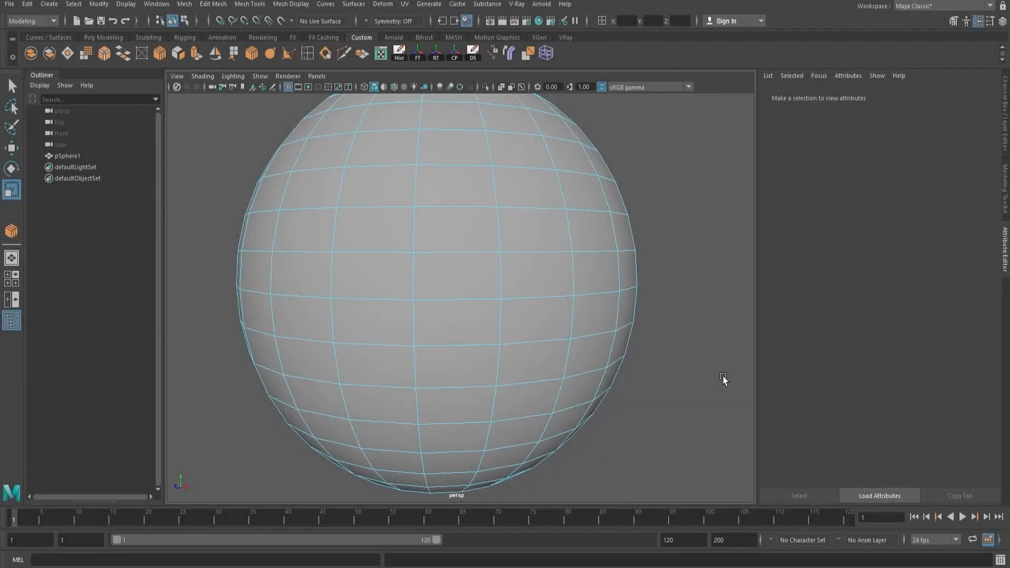
Step: Select the horizontal edge loop around the sphere's middle and try scaling it outward
{"action": "double_click", "coordinate": [451, 304]}
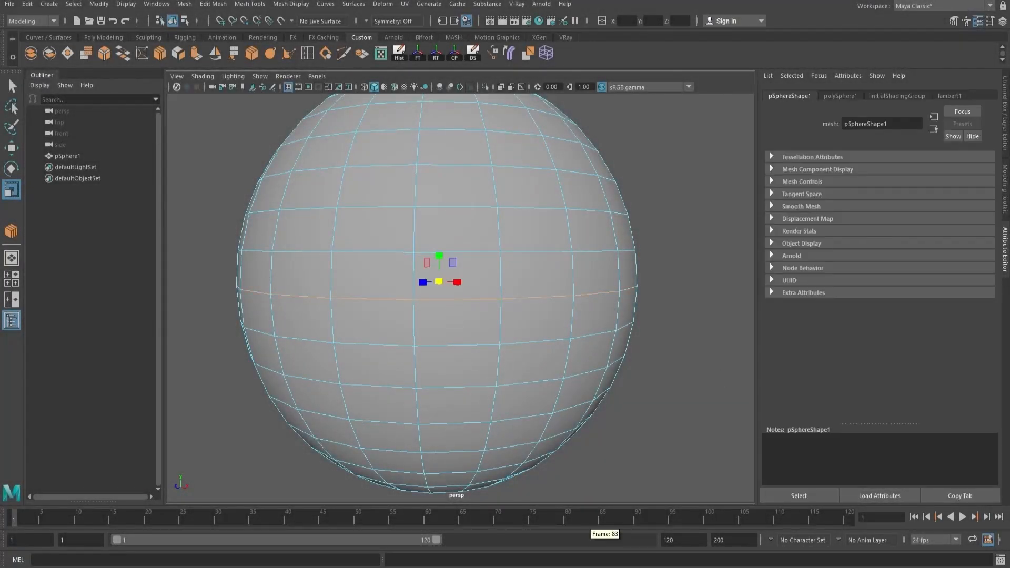
{"action": "left_click_drag", "start_coordinate": [439, 281], "coordinate": [478, 276]}
{"action": "key", "text": "ctrl+z"}
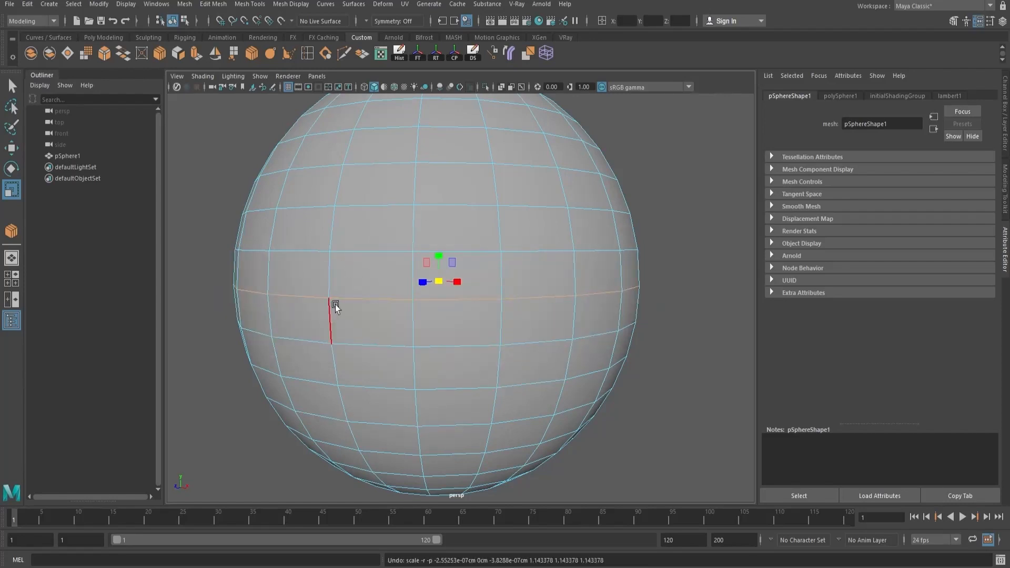
Step: Try scaling the middle edge loop outward, followed by the edge loop directly above it, and undo both changes
{"action": "left_click_drag", "start_coordinate": [437, 285], "coordinate": [476, 284]}
{"action": "left_click", "coordinate": [405, 250]}
{"action": "double_click", "coordinate": [399, 245]}
{"action": "left_click_drag", "start_coordinate": [443, 250], "coordinate": [476, 254]}
{"action": "double_click", "coordinate": [379, 210]}
{"action": "key", "text": "ctrl+z"}
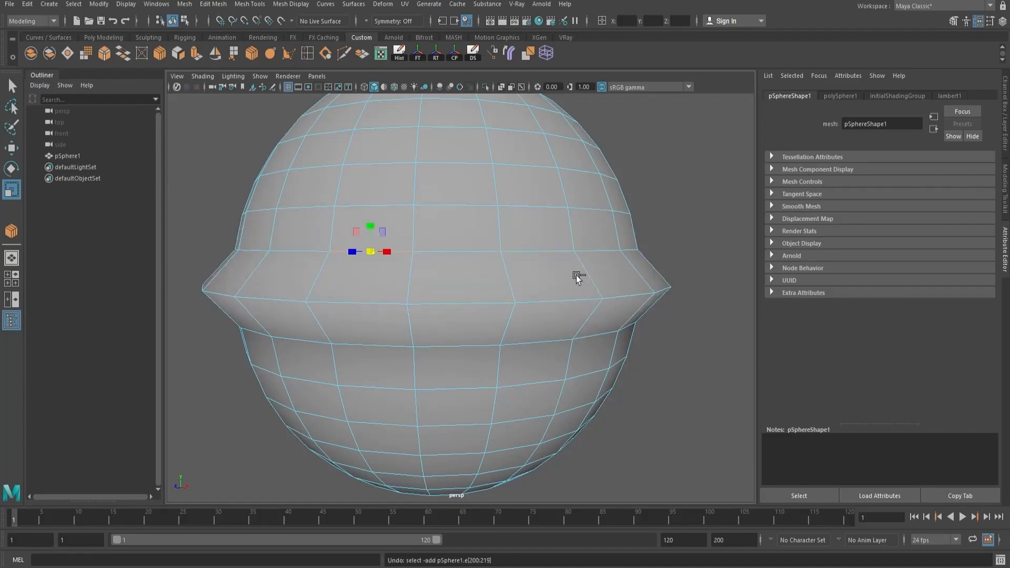
{"action": "key", "text": "ctrl+z"}
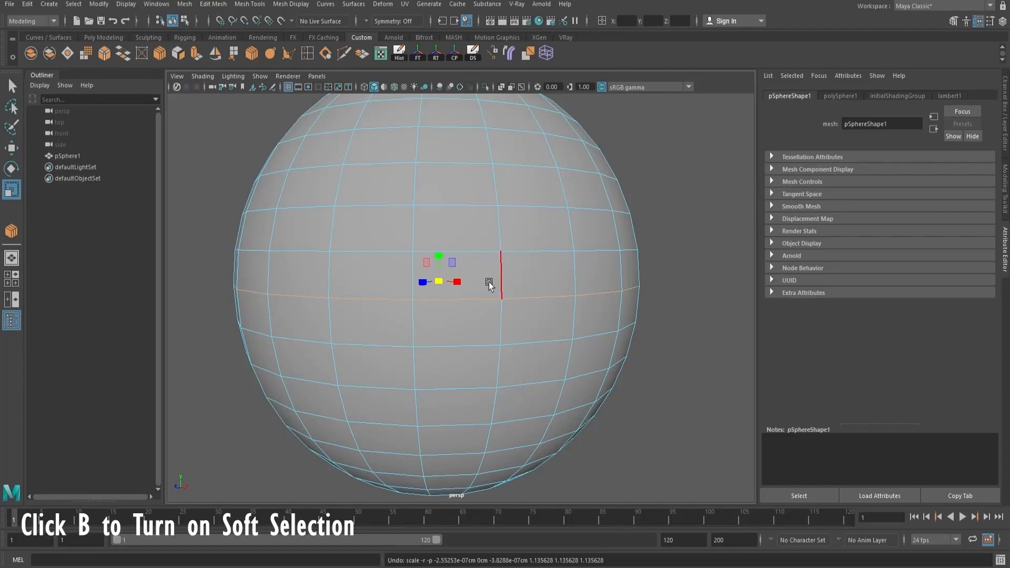
Step: Turn on soft selection with a narrow falloff radius and try scaling the middle edge loop outward
{"action": "key", "text": "b"}
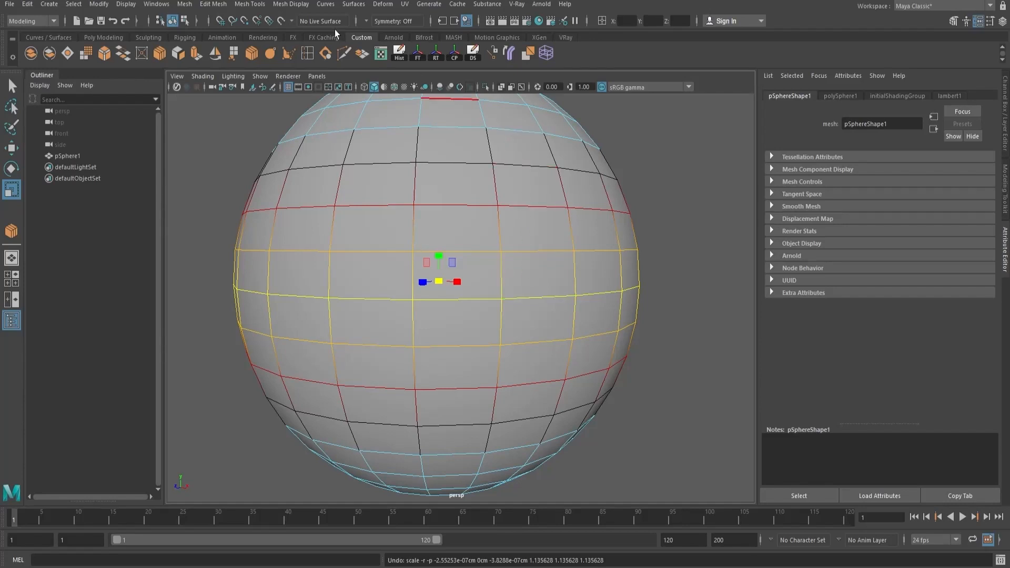
{"action": "scroll", "coordinate": [497, 289], "scroll_direction": "down", "scroll_amount": 3}
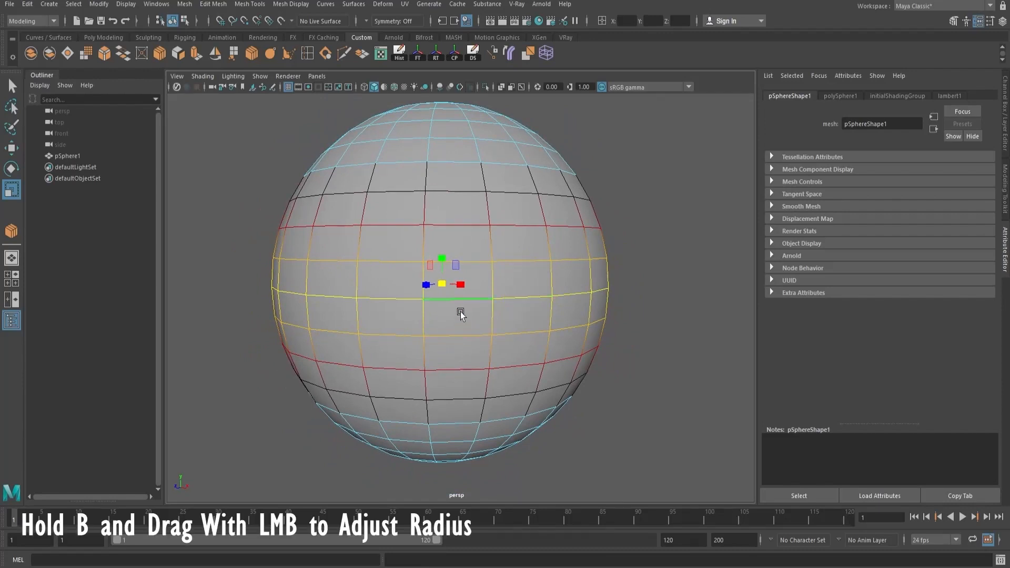
{"action": "left_click_drag", "start_coordinate": [444, 292], "coordinate": [367, 307]}
{"action": "left_click_drag", "start_coordinate": [440, 286], "coordinate": [454, 287]}
{"action": "key", "text": "ctrl+z"}
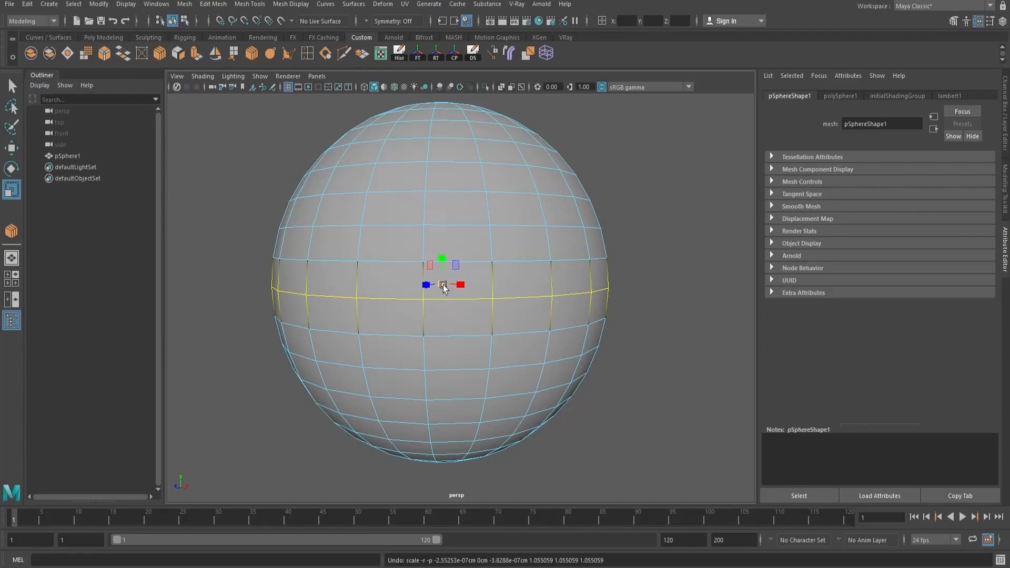
Step: Widen the soft selection falloff over most of the sphere and try scaling the middle edge loop with it
{"action": "key", "text": "b"}
{"action": "left_click_drag", "start_coordinate": [442, 284], "coordinate": [542, 274]}
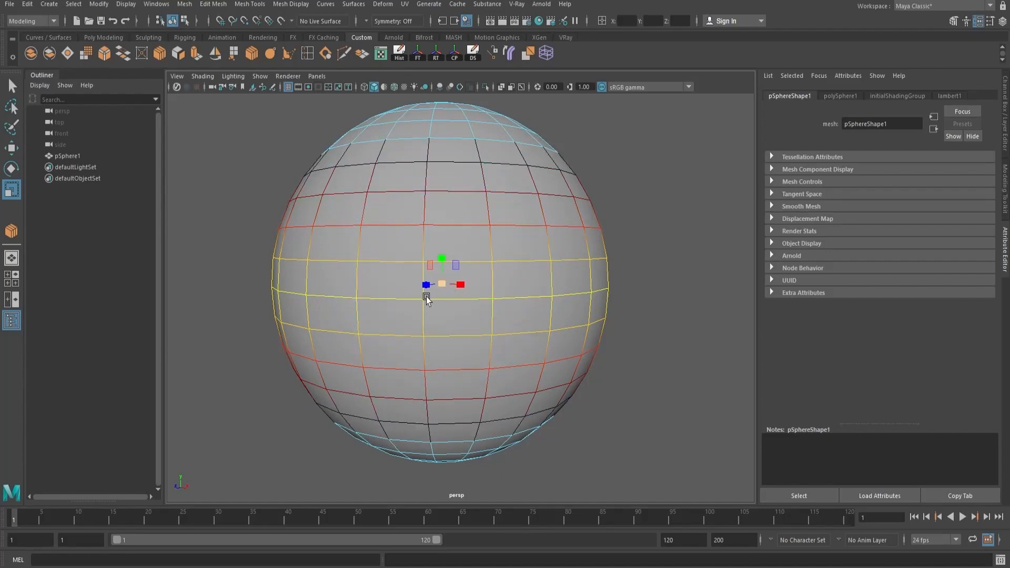
{"action": "left_click_drag", "start_coordinate": [442, 284], "coordinate": [528, 280]}
{"action": "key", "text": "ctrl+z"}
{"action": "left_click_drag", "start_coordinate": [446, 285], "coordinate": [478, 283]}
{"action": "key", "text": "ctrl+z"}
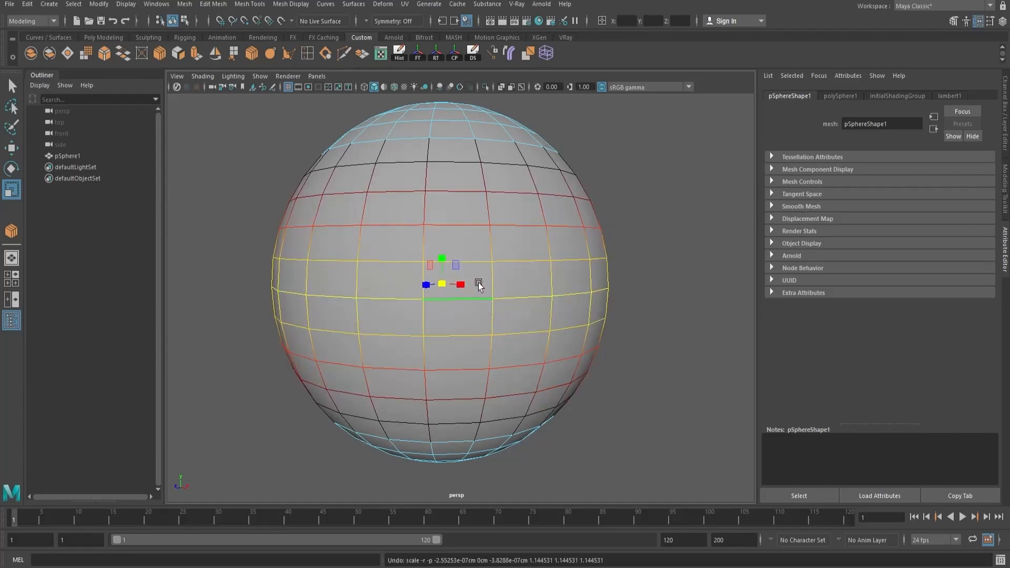
{"action": "left_click_drag", "start_coordinate": [442, 284], "coordinate": [469, 287]}
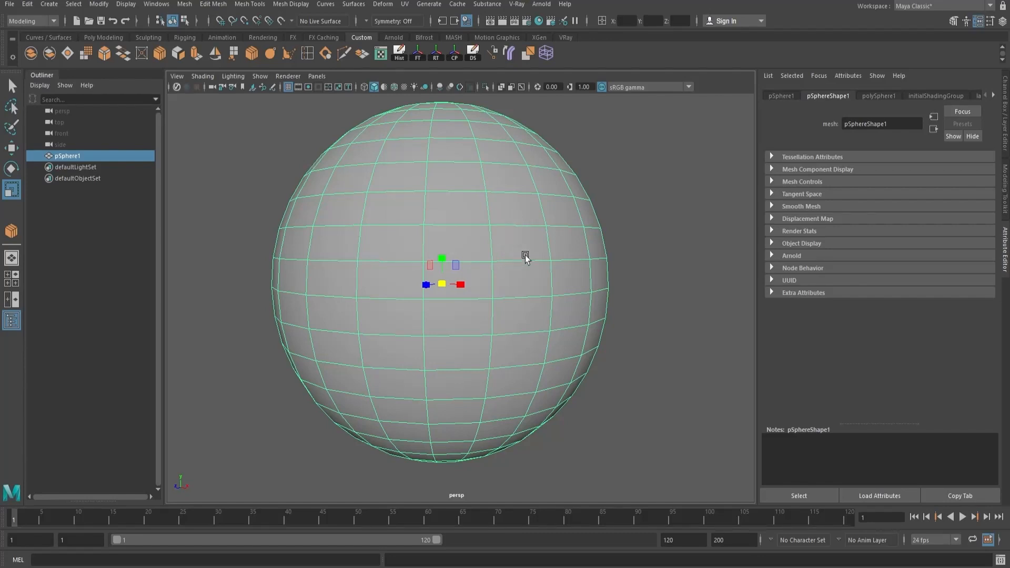
Step: Select a single face near the sphere's middle in face mode and turn soft selection off
{"action": "right_click_drag", "start_coordinate": [515, 239], "coordinate": [517, 271]}
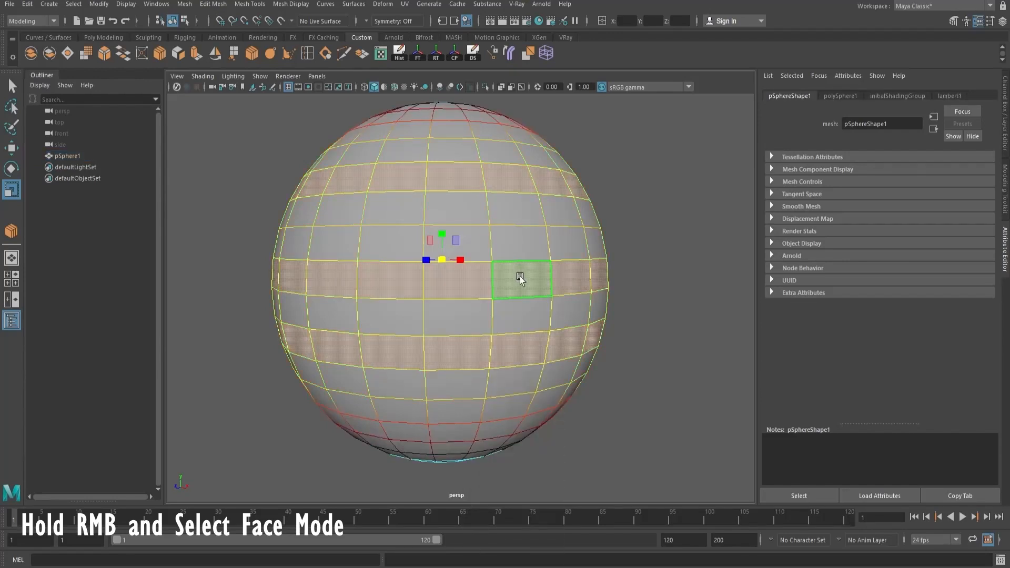
{"action": "left_click", "coordinate": [523, 280]}
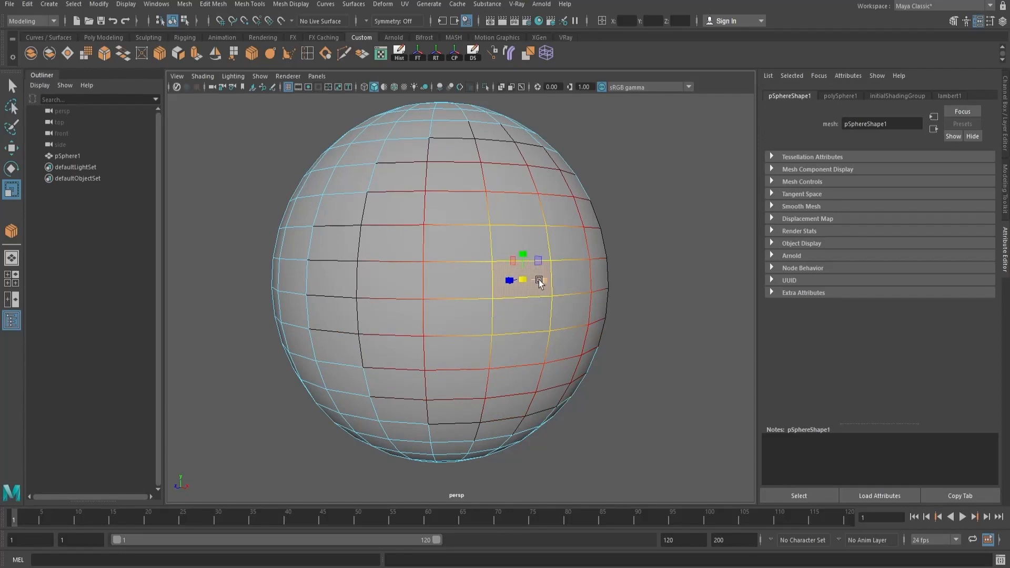
{"action": "key", "text": "b"}
{"action": "key", "text": "b"}
{"action": "key", "text": "b"}
{"action": "key", "text": "b"}
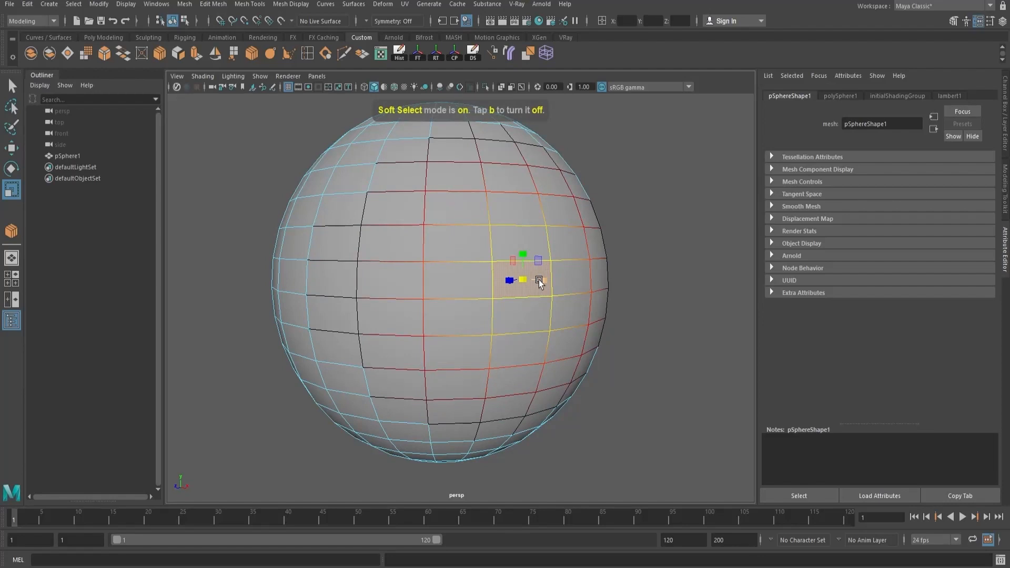
{"action": "key", "text": "b"}
Step: Orbit, zoom and pan around the sphere to view the selected face from different angles and distances
{"action": "left_click_drag", "start_coordinate": [522, 276], "coordinate": [531, 342], "text": "alt"}
{"action": "right_click_drag", "start_coordinate": [376, 304], "coordinate": [465, 322], "text": "alt"}
{"action": "middle_click_drag", "start_coordinate": [522, 405], "coordinate": [473, 316], "text": "alt"}
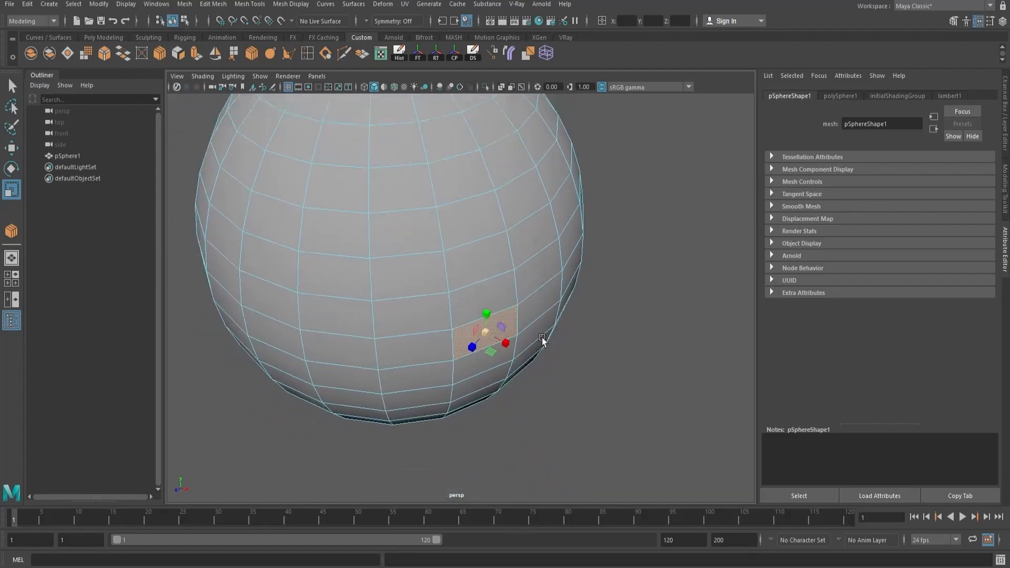
{"action": "right_click_drag", "start_coordinate": [452, 337], "coordinate": [507, 349], "text": "alt"}
{"action": "right_click_drag", "start_coordinate": [421, 368], "coordinate": [368, 357], "text": "alt"}
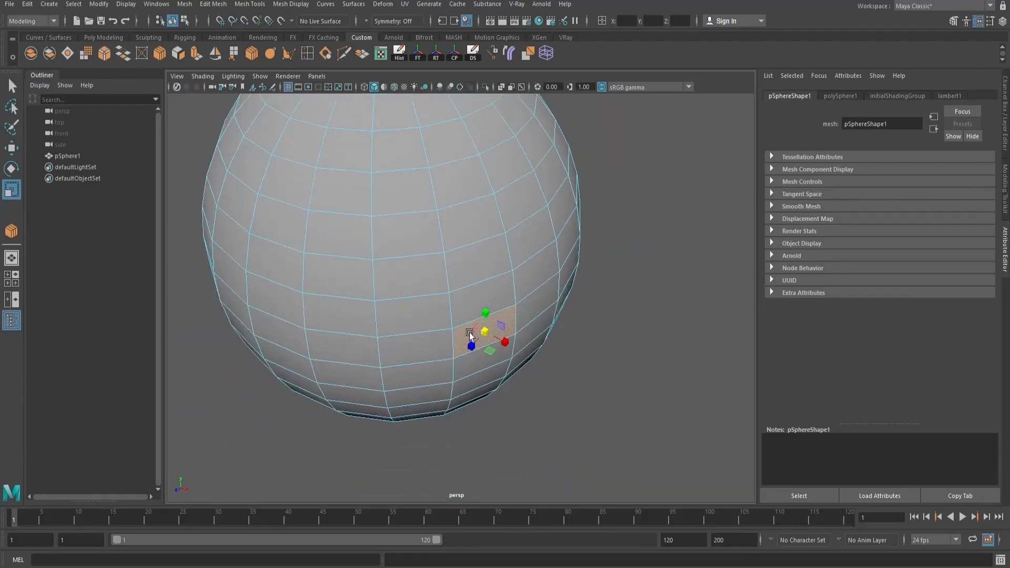
{"action": "left_click_drag", "start_coordinate": [420, 357], "coordinate": [428, 294], "text": "alt"}
{"action": "right_click_drag", "start_coordinate": [428, 294], "coordinate": [386, 291], "text": "alt"}
{"action": "middle_click_drag", "start_coordinate": [399, 286], "coordinate": [417, 300], "text": "alt"}
{"action": "right_click_drag", "start_coordinate": [447, 303], "coordinate": [489, 297], "text": "alt"}
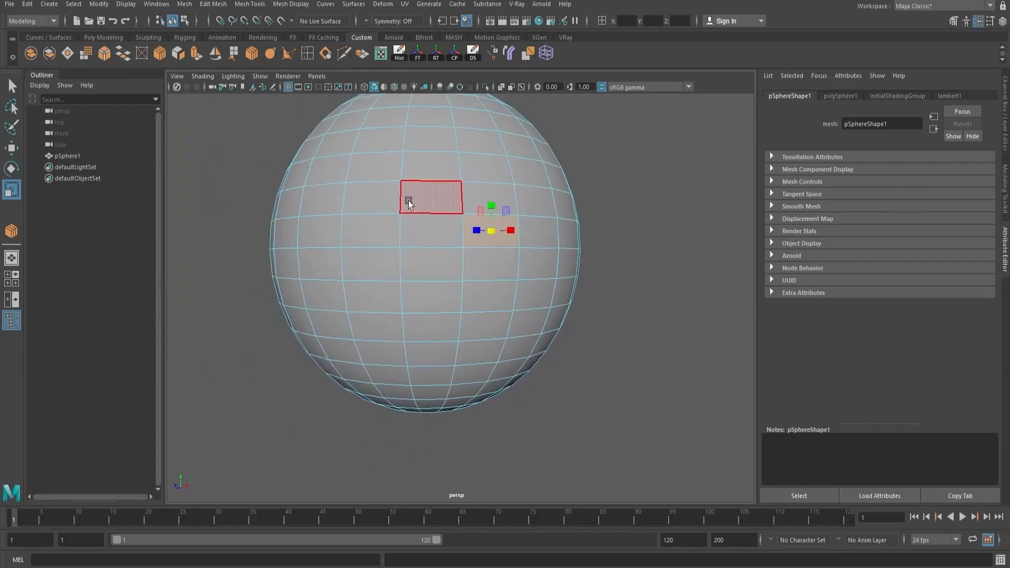
Step: Select the full horizontal row of faces around the sphere's middle
{"action": "left_click", "coordinate": [417, 234]}
{"action": "left_click", "coordinate": [379, 233], "text": "shift"}
{"action": "double_click", "coordinate": [379, 232], "text": "shift"}
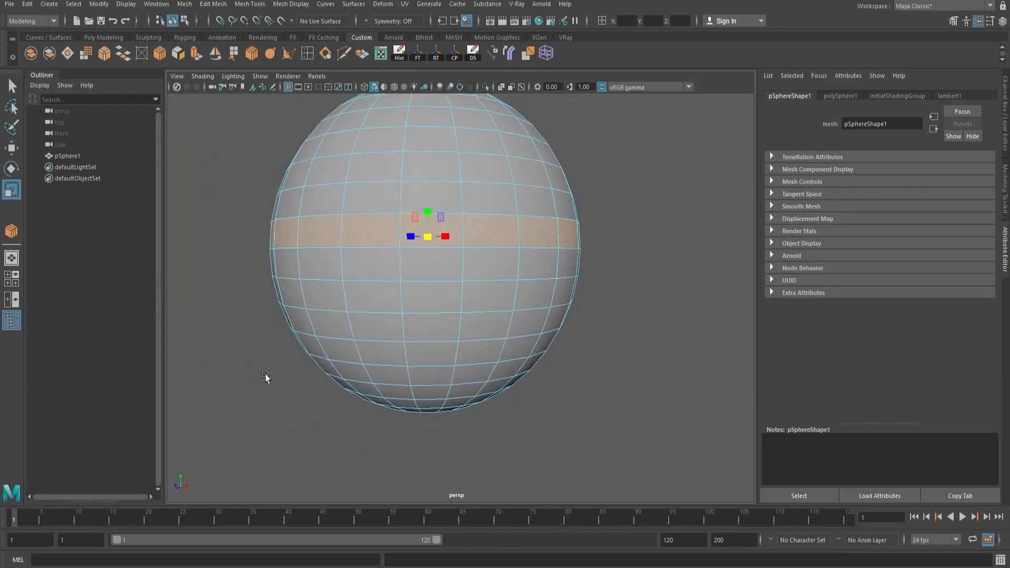
{"action": "left_click_drag", "start_coordinate": [429, 260], "coordinate": [431, 282], "text": "alt"}
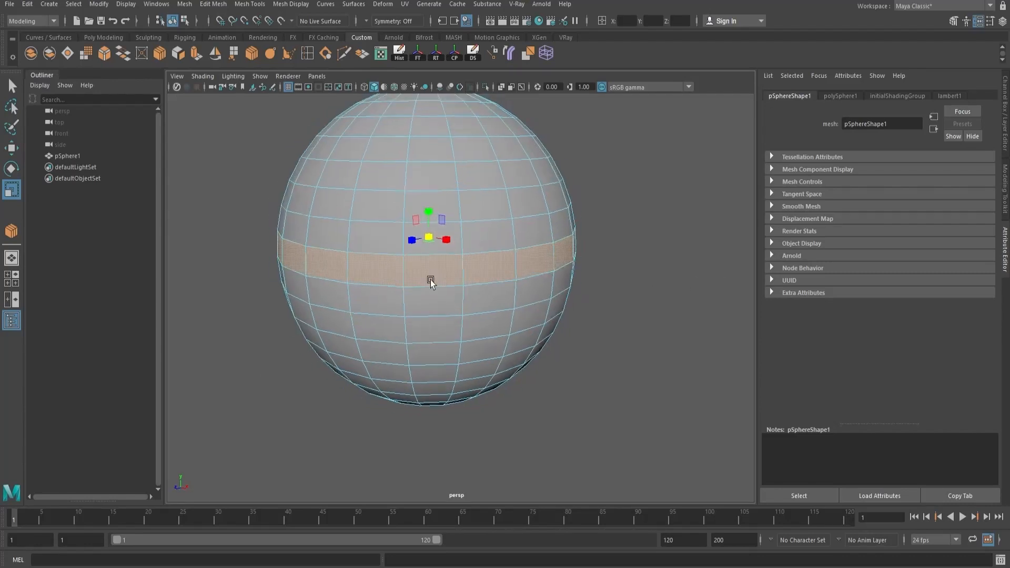
{"action": "right_click_drag", "start_coordinate": [430, 282], "coordinate": [505, 263], "text": "alt"}
{"action": "left_click", "coordinate": [566, 235]}
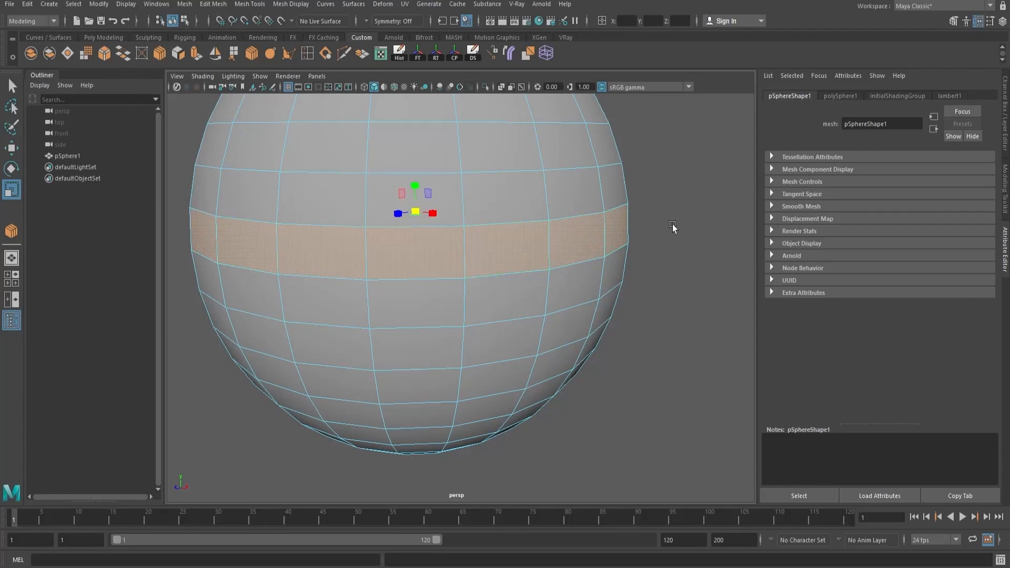
Step: Select a horizontal row of vertices below the middle, and replace it with an edge loop selection higher up
{"action": "right_click", "coordinate": [536, 254]}
{"action": "left_click", "coordinate": [484, 254]}
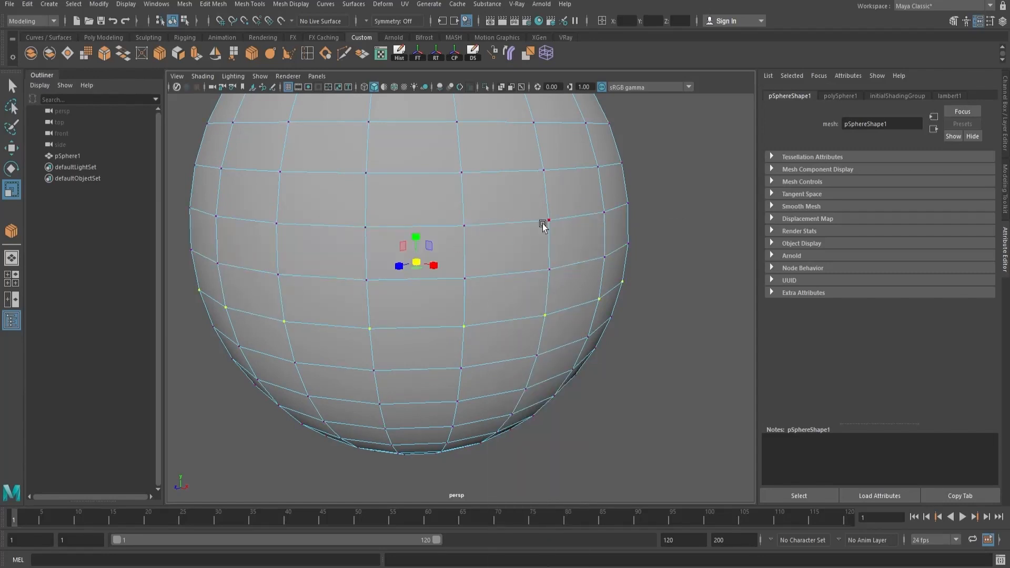
{"action": "right_click_drag", "start_coordinate": [506, 273], "coordinate": [506, 235]}
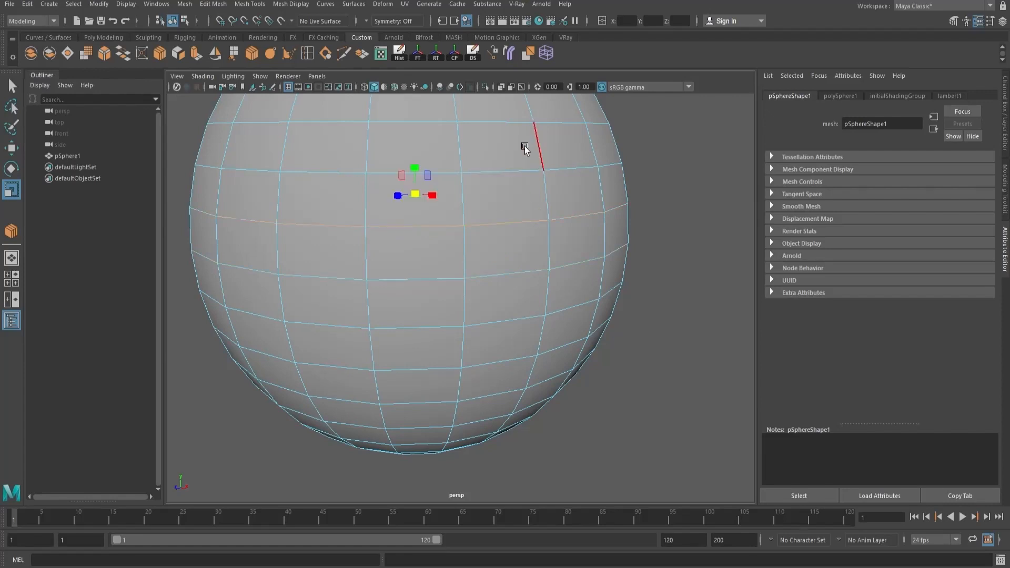
Step: Switch from edge mode to face mode and pick individual faces around the sphere's middle
{"action": "right_click_drag", "start_coordinate": [537, 198], "coordinate": [513, 236]}
{"action": "left_click", "coordinate": [501, 259]}
{"action": "left_click", "coordinate": [437, 270], "text": "shift"}
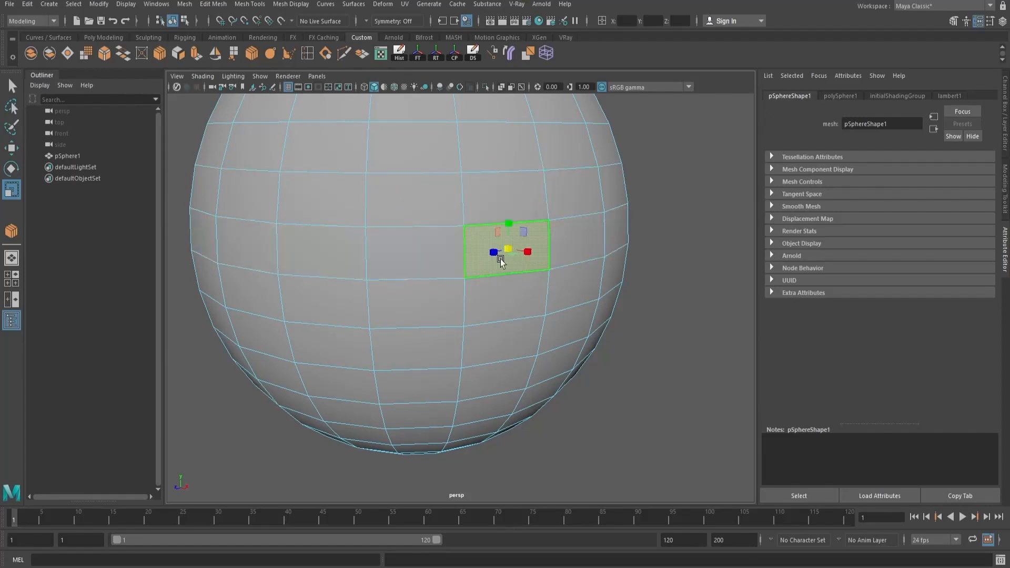
{"action": "left_click", "coordinate": [442, 271], "text": "shift"}
{"action": "left_click", "coordinate": [479, 293], "text": "shift"}
Step: Select two adjacent full horizontal rows of faces around the sphere's middle and inspect them from several angles
{"action": "left_click", "coordinate": [490, 244]}
{"action": "double_click", "coordinate": [427, 244], "text": "shift"}
{"action": "left_click", "coordinate": [497, 287], "text": "shift"}
{"action": "double_click", "coordinate": [434, 285], "text": "shift"}
{"action": "right_click_drag", "start_coordinate": [611, 255], "coordinate": [584, 255]}
{"action": "key", "text": "ctrl+z"}
{"action": "right_click_drag", "start_coordinate": [516, 296], "coordinate": [445, 305], "text": "alt"}
{"action": "left_click_drag", "start_coordinate": [445, 305], "coordinate": [416, 274], "text": "alt"}
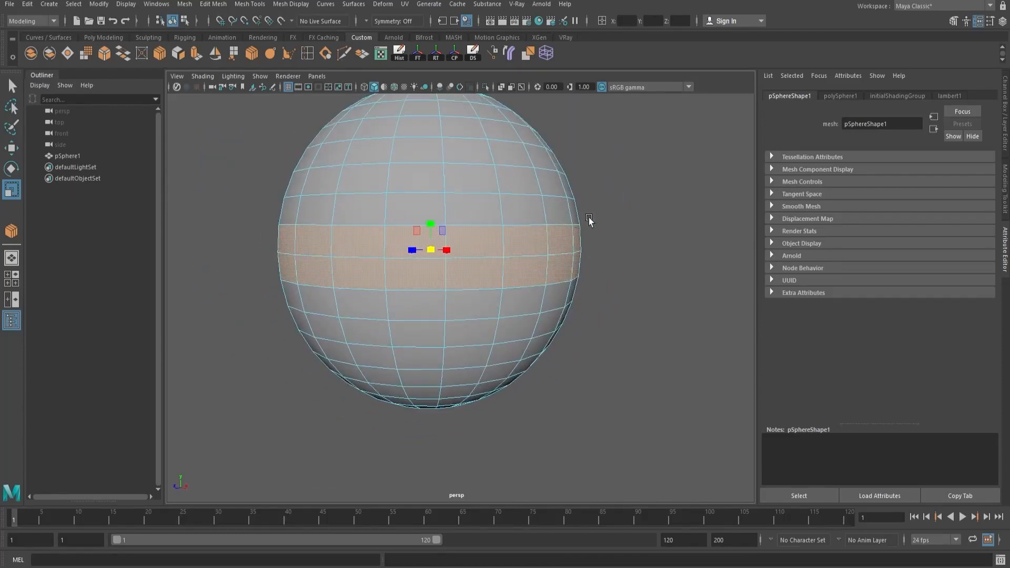
{"action": "left_click_drag", "start_coordinate": [627, 278], "coordinate": [635, 297], "text": "alt"}
{"action": "middle_click_drag", "start_coordinate": [401, 306], "coordinate": [415, 295], "text": "alt"}
{"action": "right_click_drag", "start_coordinate": [414, 295], "coordinate": [493, 299], "text": "alt"}
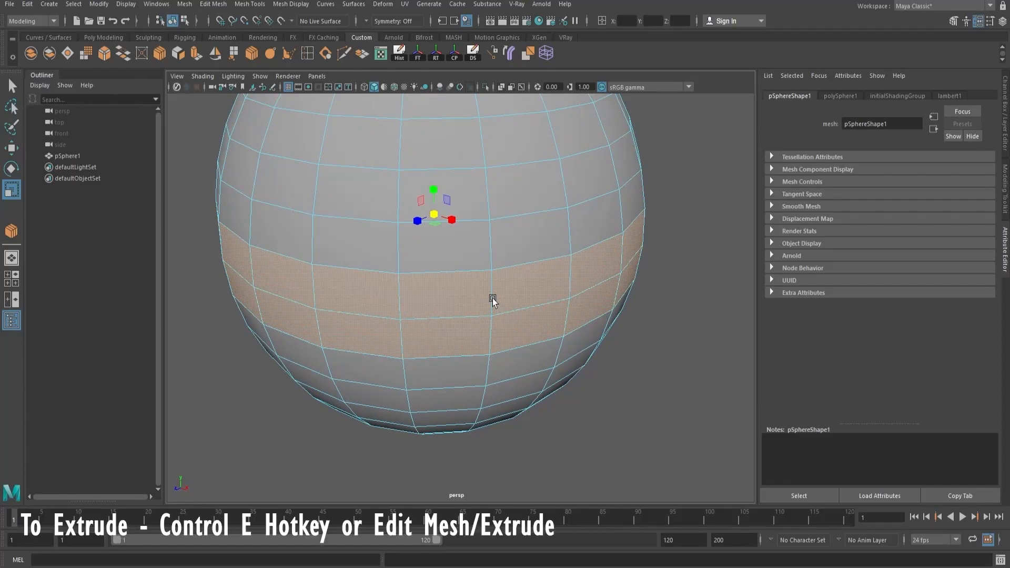
Step: Add the Extrude command to the Custom shelf
{"action": "left_click", "coordinate": [258, 5]}
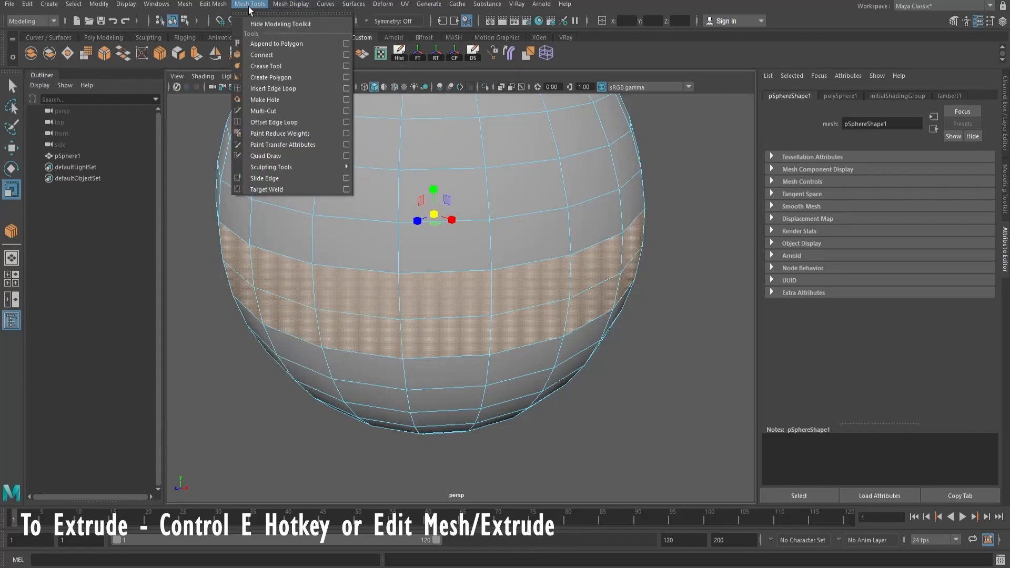
{"action": "mouse_move", "coordinate": [213, 7]}
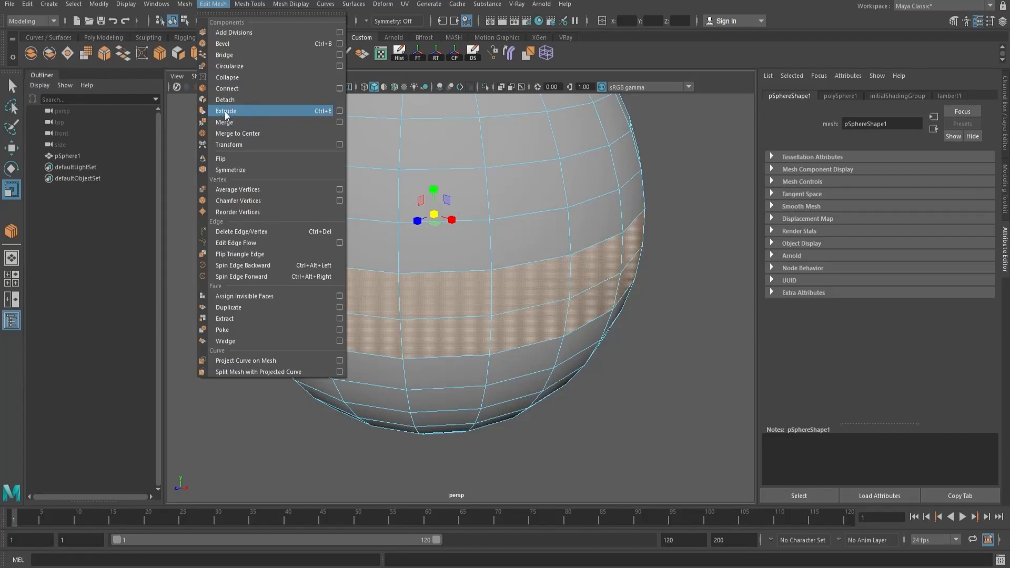
{"action": "left_click", "coordinate": [675, 249]}
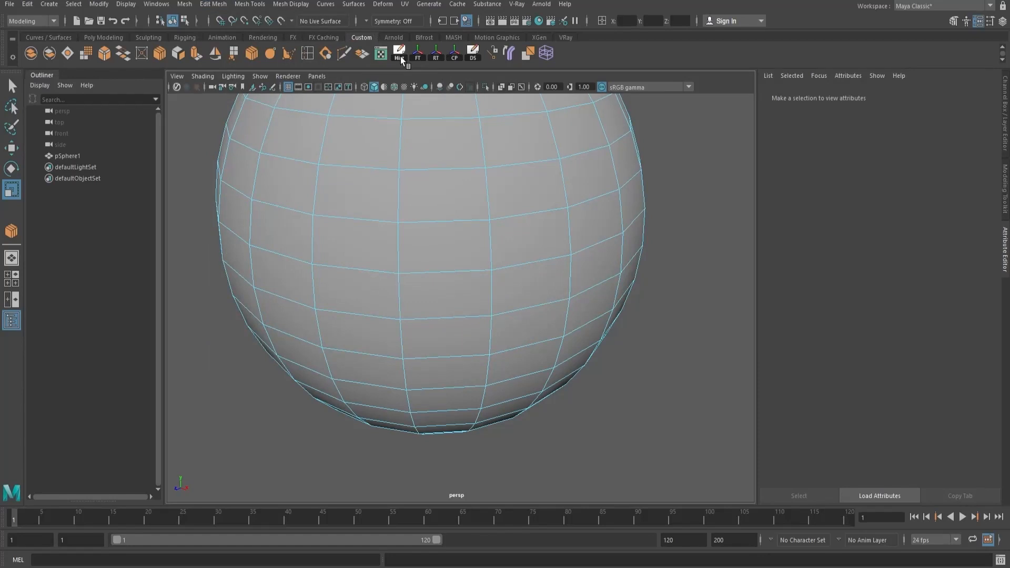
{"action": "left_click", "coordinate": [225, 6]}
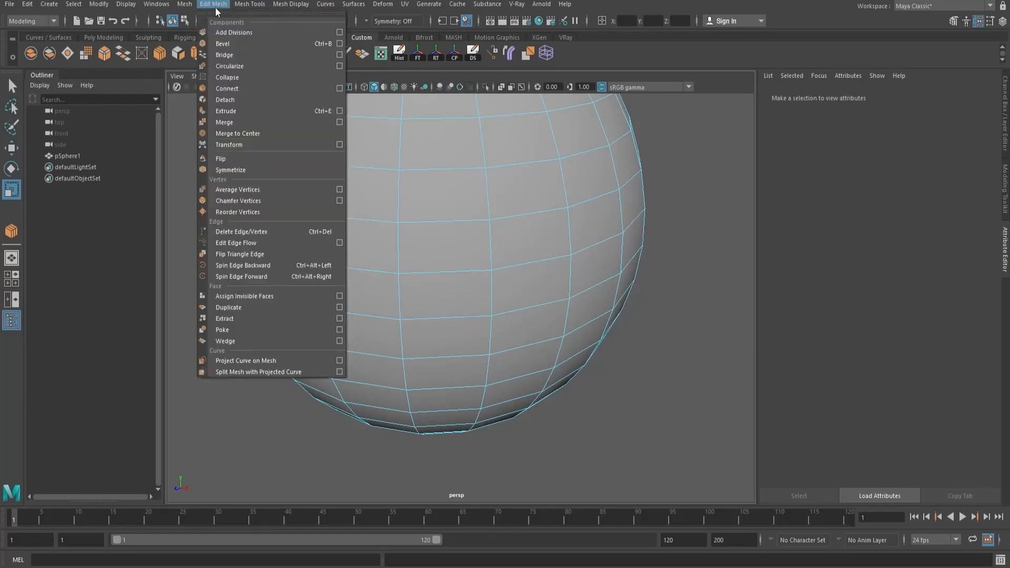
{"action": "left_click", "coordinate": [226, 111], "text": "ctrl+shift"}
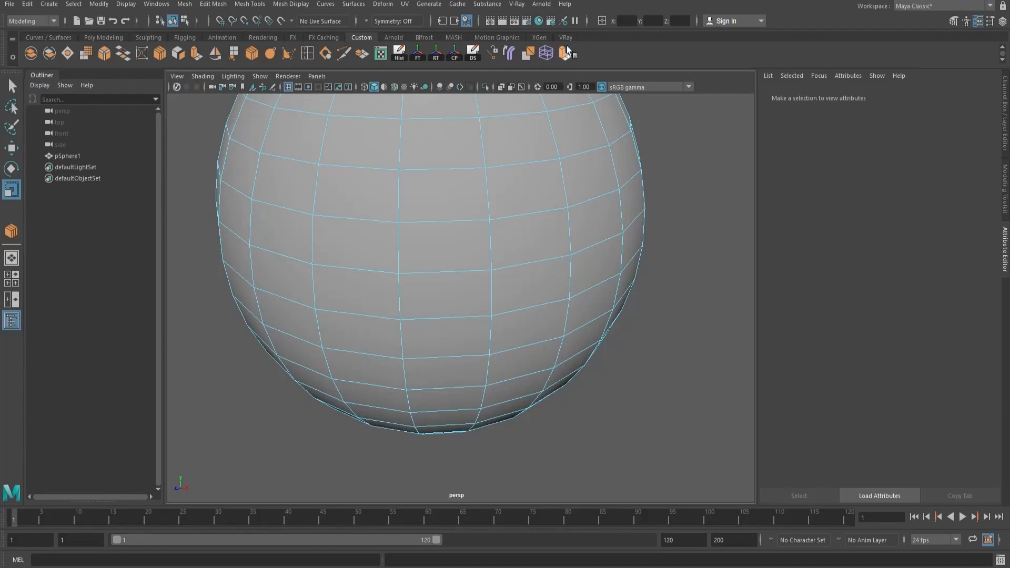
Step: Reselect two adjacent full rows of faces around the sphere's middle
{"action": "left_click", "coordinate": [519, 243]}
{"action": "double_click", "coordinate": [469, 241], "text": "shift"}
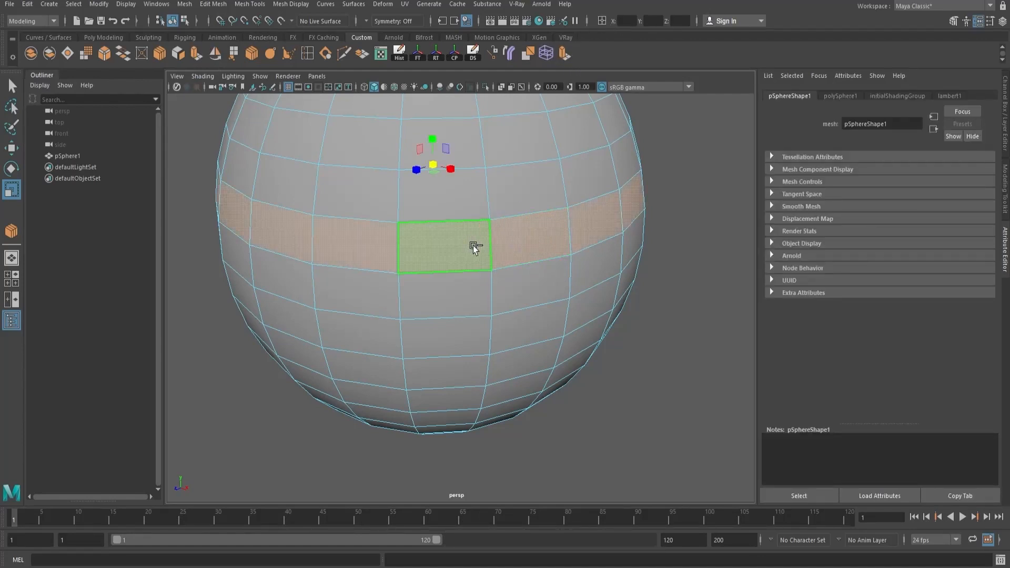
{"action": "left_click", "coordinate": [509, 284], "text": "shift"}
{"action": "double_click", "coordinate": [443, 283], "text": "shift"}
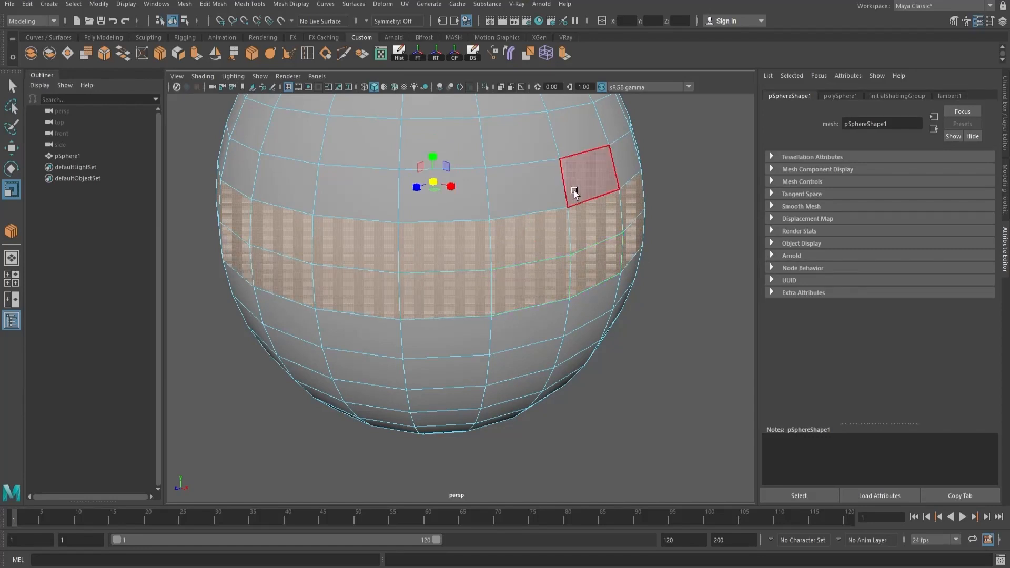
{"action": "middle_click_drag", "start_coordinate": [658, 247], "coordinate": [673, 276], "text": "alt"}
{"action": "scroll", "coordinate": [673, 276], "scroll_direction": "down", "scroll_amount": 3}
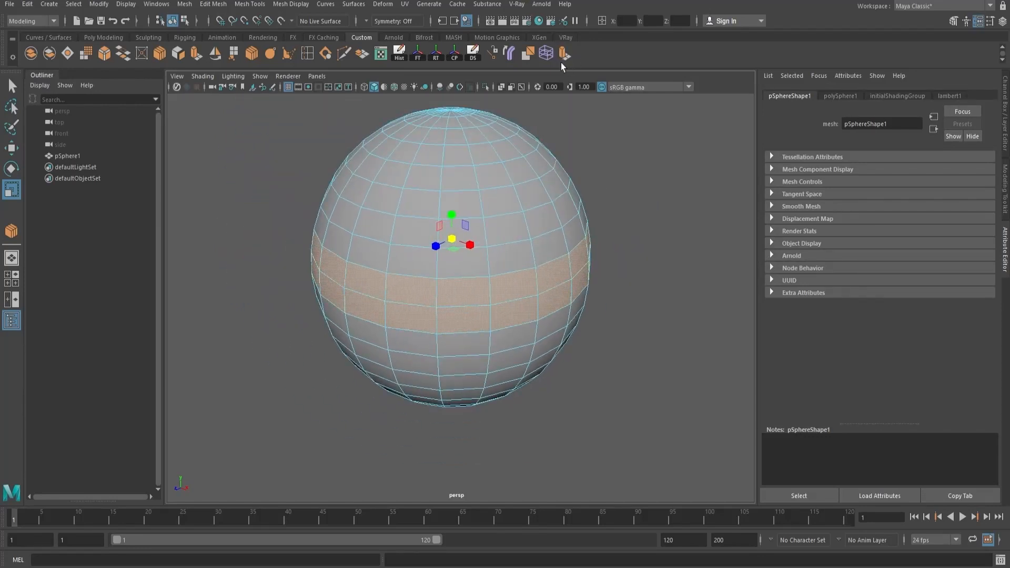
Step: Extrude the two selected face rows outward with a thickness of 0.6
{"action": "left_click", "coordinate": [213, 4]}
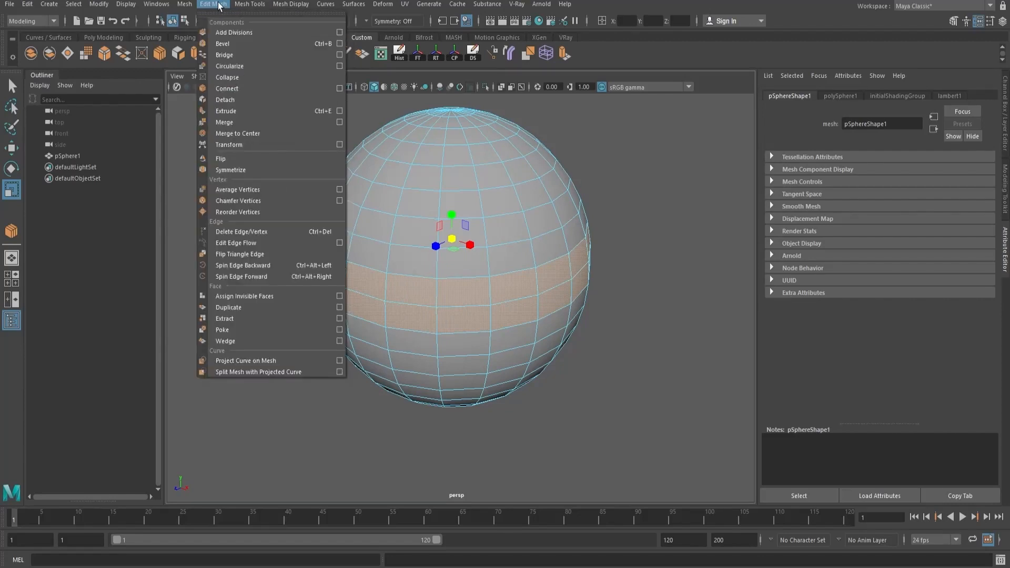
{"action": "left_click", "coordinate": [682, 268]}
{"action": "left_click_drag", "start_coordinate": [681, 266], "coordinate": [550, 257], "text": "alt"}
{"action": "scroll", "coordinate": [584, 247], "scroll_direction": "up", "scroll_amount": 3}
{"action": "middle_click_drag", "start_coordinate": [551, 257], "coordinate": [536, 293], "text": "alt"}
{"action": "scroll", "coordinate": [536, 293], "scroll_direction": "up", "scroll_amount": 2}
{"action": "key", "text": "ctrl+e"}
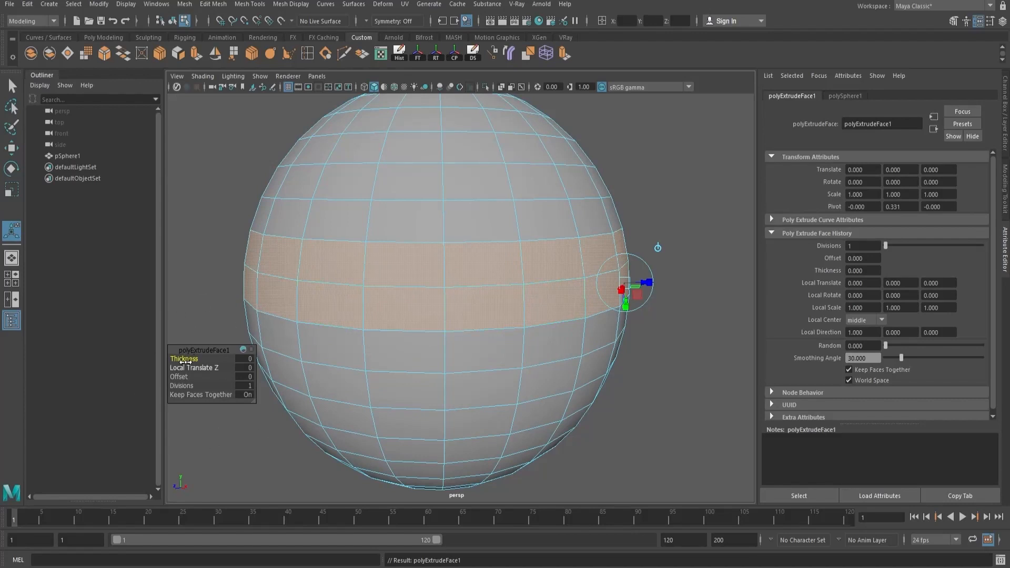
{"action": "left_click_drag", "start_coordinate": [180, 361], "coordinate": [191, 362]}
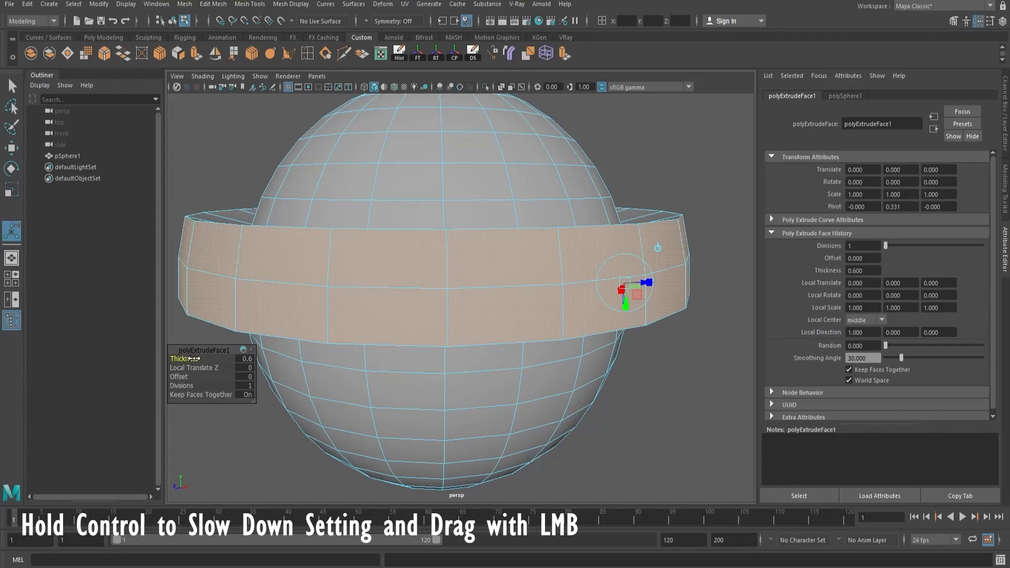
Step: Set the extrusion's thickness to -0.16 to sink the band inward, and adjust its offset to slant the groove walls
{"action": "left_click_drag", "start_coordinate": [195, 358], "coordinate": [150, 383], "text": "ctrl"}
{"action": "left_click_drag", "start_coordinate": [445, 352], "coordinate": [448, 337], "text": "alt"}
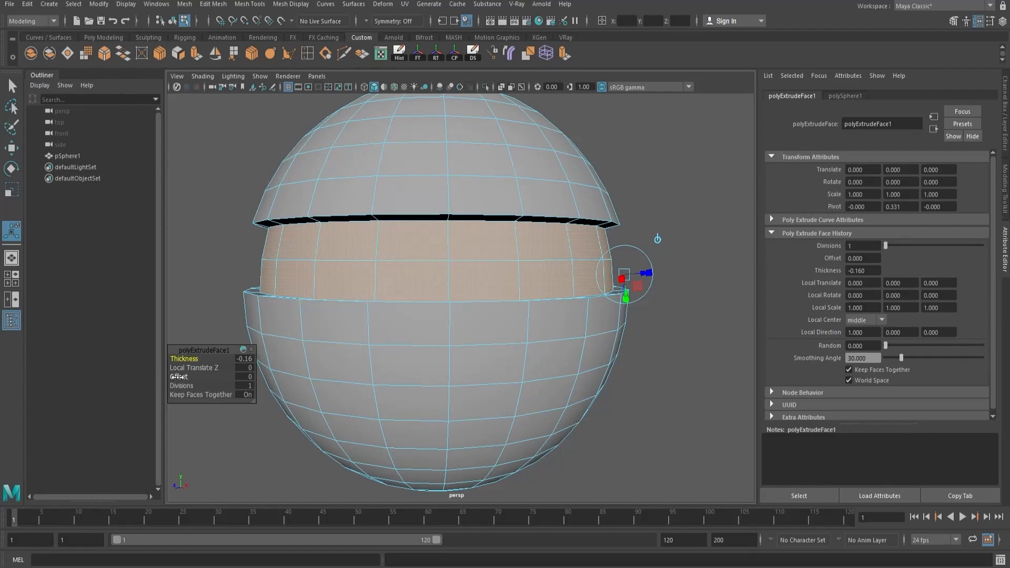
{"action": "left_click_drag", "start_coordinate": [178, 377], "coordinate": [182, 385], "text": "ctrl"}
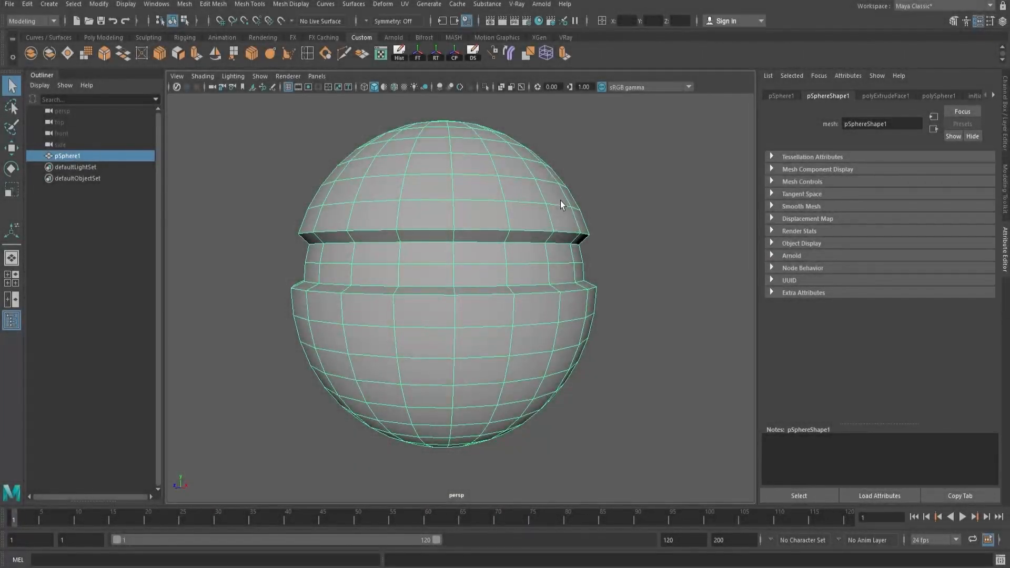
Step: In face mode, select a full row of faces on the upper dome above the groove and delete it
{"action": "middle_click_drag", "start_coordinate": [425, 185], "coordinate": [420, 220], "text": "alt"}
{"action": "right_click_drag", "start_coordinate": [420, 220], "coordinate": [506, 228], "text": "alt"}
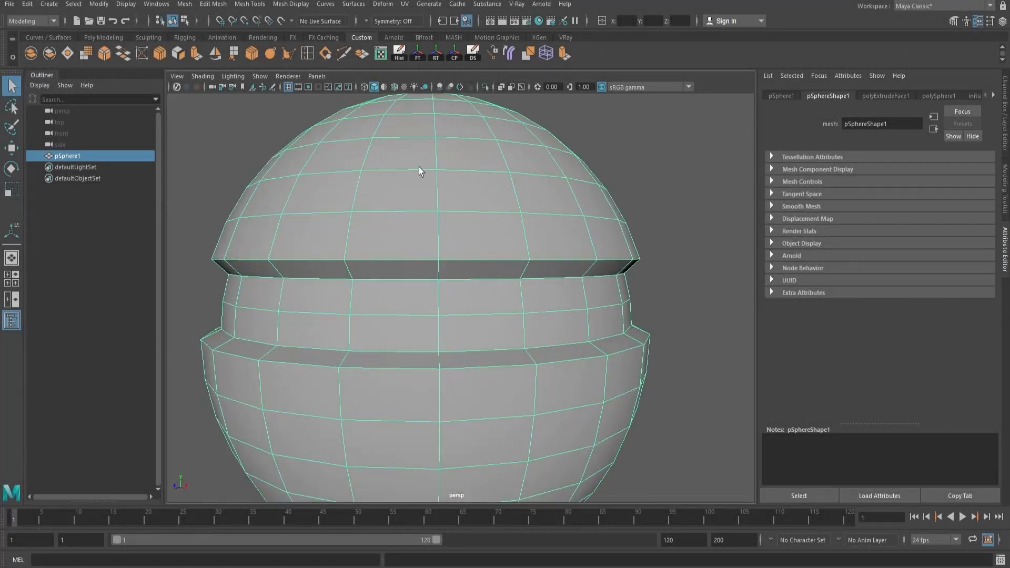
{"action": "right_click_drag", "start_coordinate": [605, 184], "coordinate": [505, 168]}
{"action": "middle_click_drag", "start_coordinate": [427, 140], "coordinate": [431, 167], "text": "alt"}
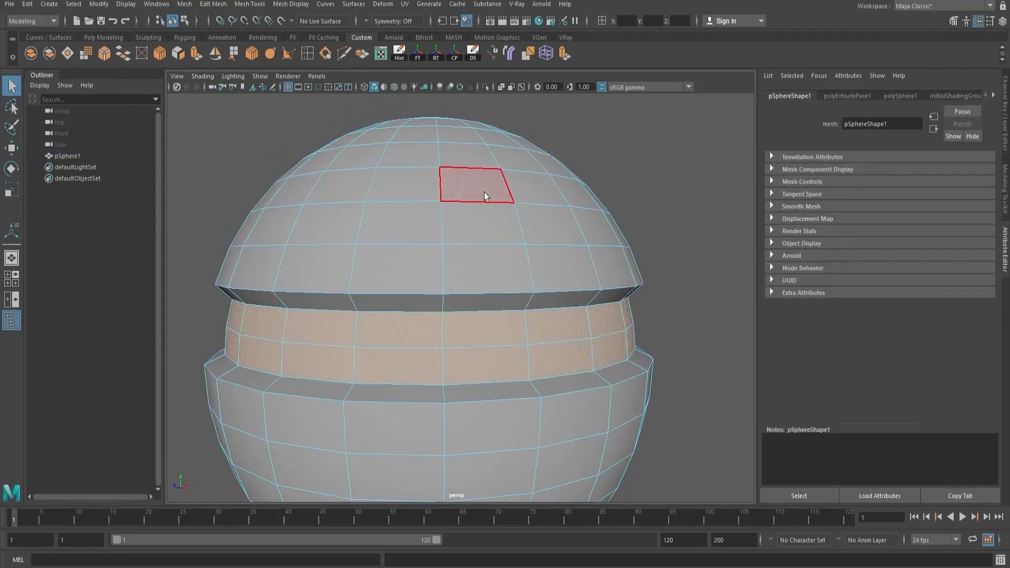
{"action": "left_click_drag", "start_coordinate": [585, 230], "coordinate": [563, 218], "text": "alt"}
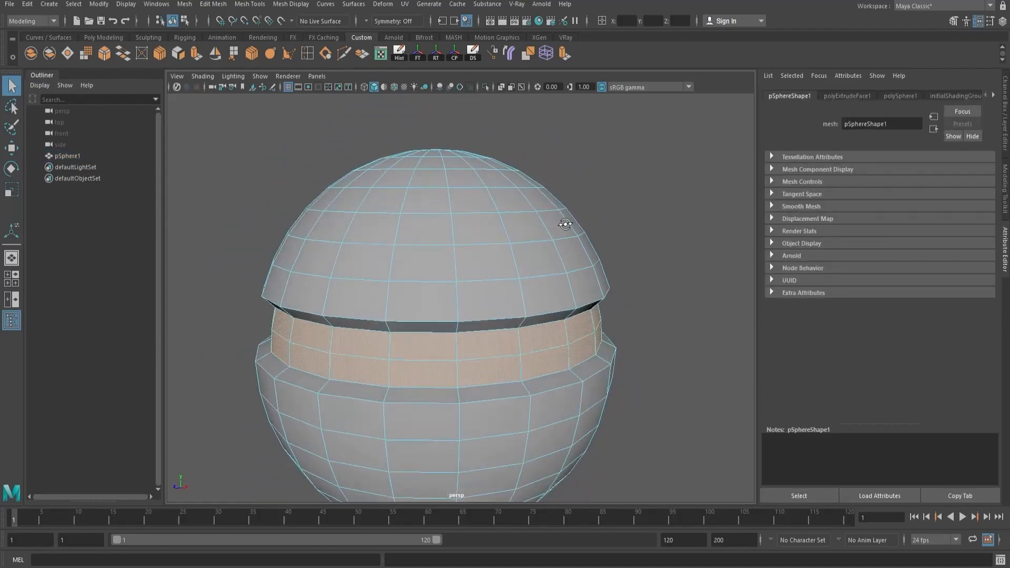
{"action": "left_click", "coordinate": [485, 226]}
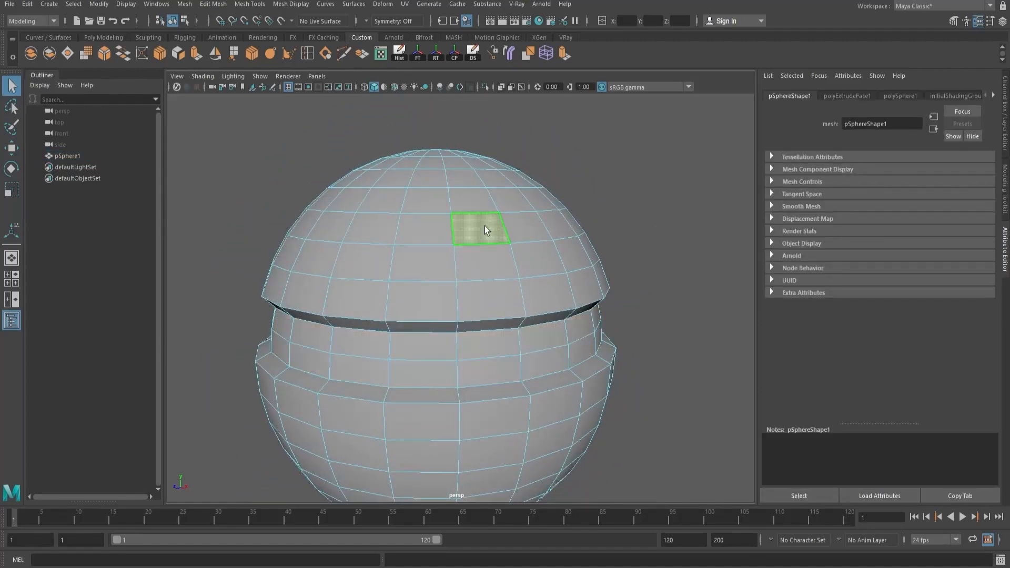
{"action": "double_click", "coordinate": [436, 235], "text": "shift"}
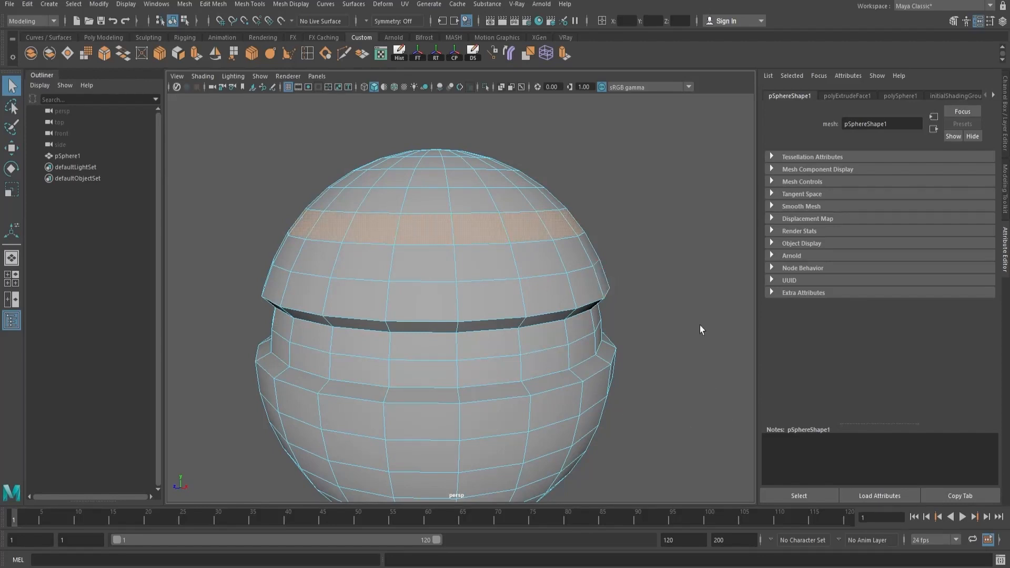
{"action": "key", "text": "Delete"}
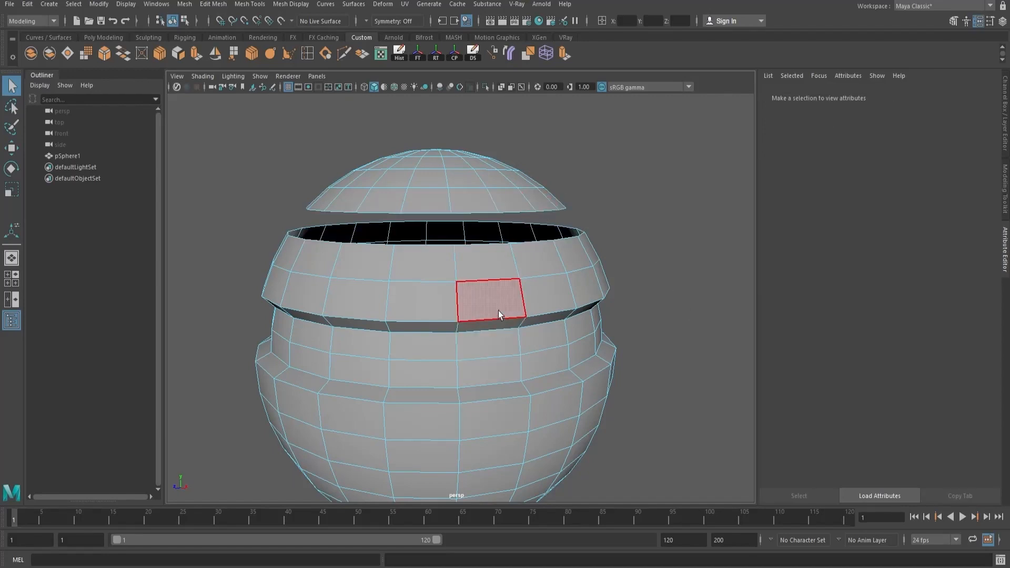
Step: Select all faces of the lower body and of the detached top cap in turn, and clear the selection
{"action": "double_click", "coordinate": [504, 292]}
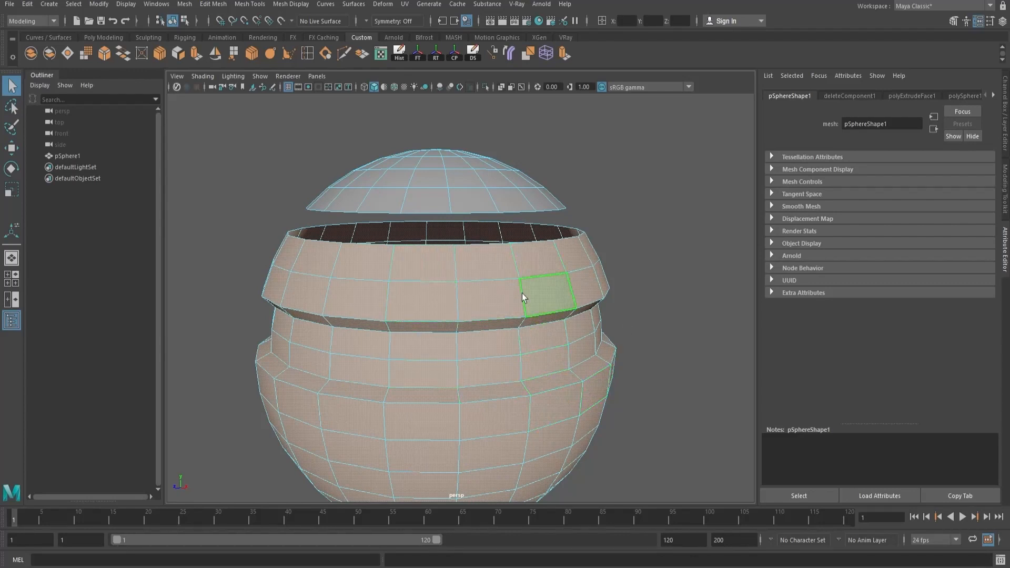
{"action": "scroll", "coordinate": [407, 316], "scroll_direction": "down", "scroll_amount": 2}
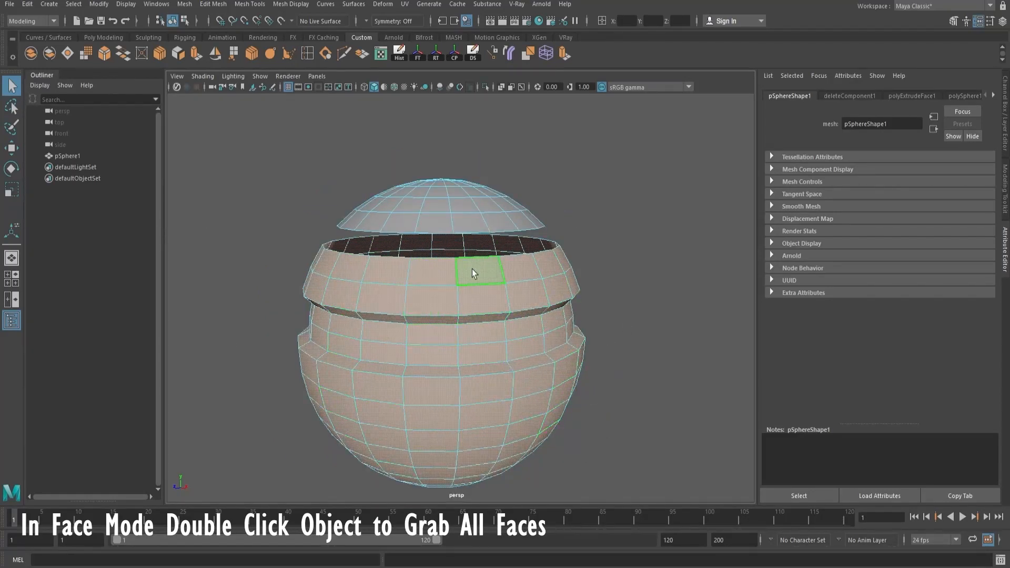
{"action": "double_click", "coordinate": [461, 190]}
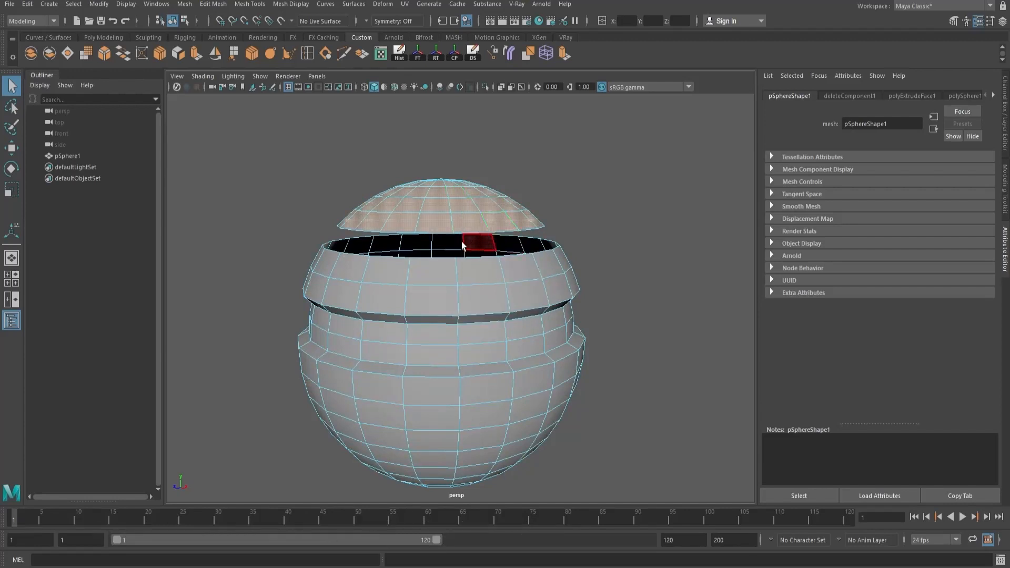
{"action": "double_click", "coordinate": [527, 292]}
{"action": "double_click", "coordinate": [475, 223]}
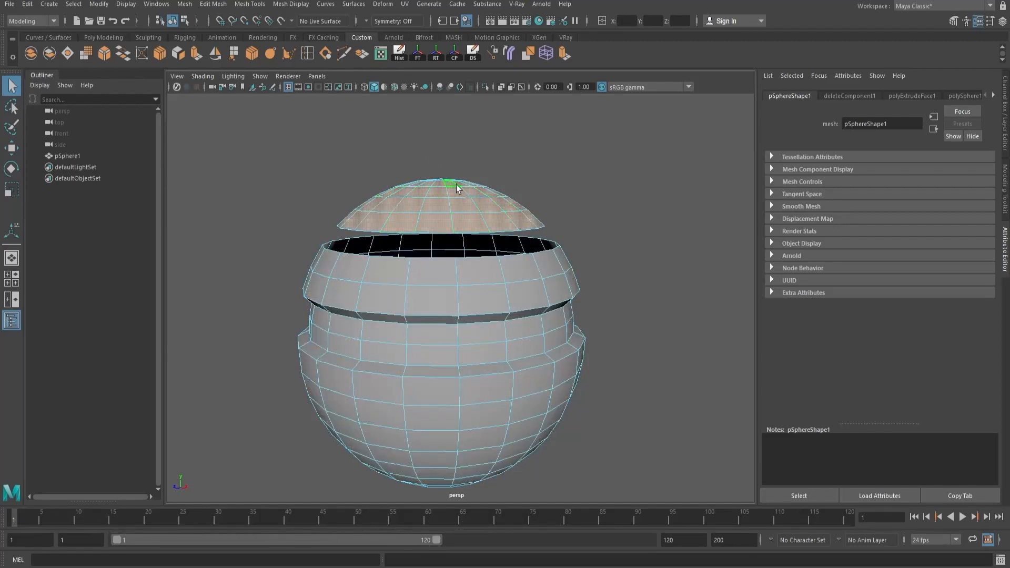
{"action": "left_click", "coordinate": [690, 247]}
Step: Select all faces of the detached top cap and delete them
{"action": "double_click", "coordinate": [469, 220]}
{"action": "key", "text": "Delete"}
{"action": "left_click_drag", "start_coordinate": [601, 343], "coordinate": [603, 279], "text": "alt"}
{"action": "middle_click_drag", "start_coordinate": [610, 296], "coordinate": [619, 265], "text": "alt"}
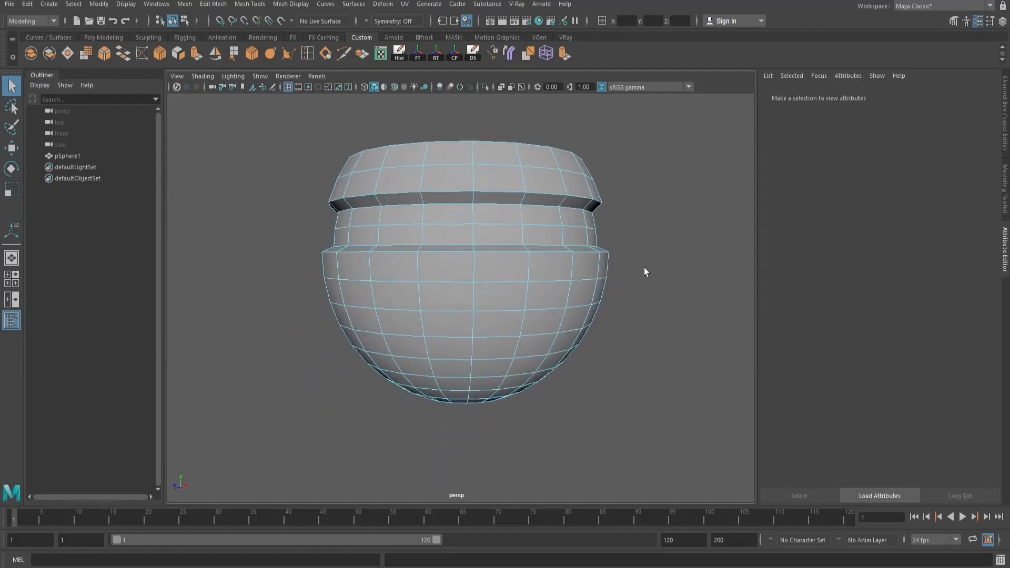
{"action": "right_click_drag", "start_coordinate": [644, 268], "coordinate": [604, 275], "text": "alt"}
{"action": "left_click_drag", "start_coordinate": [604, 274], "coordinate": [605, 276], "text": "alt"}
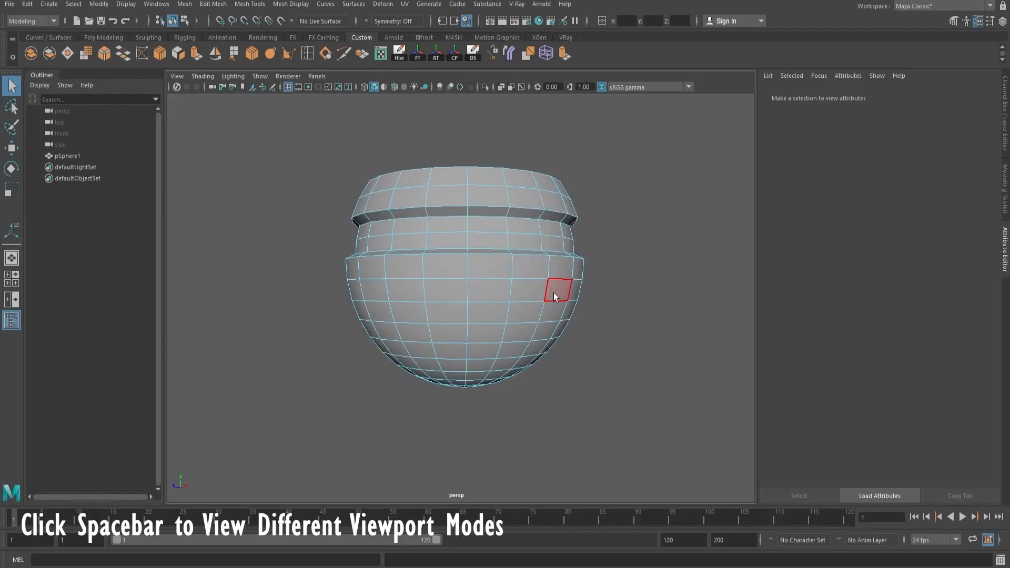
Step: Show the four-view layout, return to the full perspective view, and orbit around the open bowl shape
{"action": "key", "text": "space"}
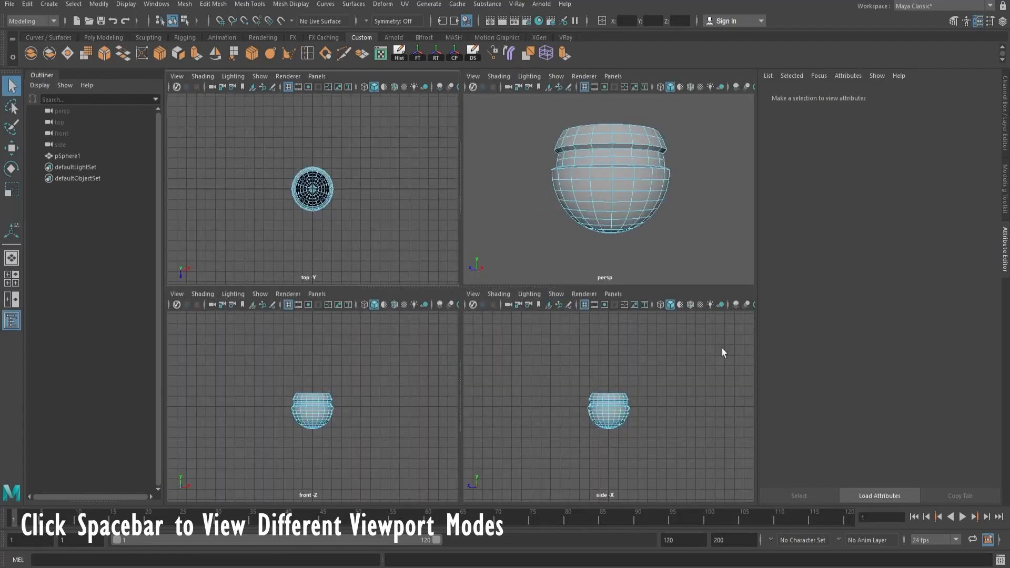
{"action": "scroll", "coordinate": [622, 206], "scroll_direction": "up", "scroll_amount": 3}
{"action": "key", "text": "space"}
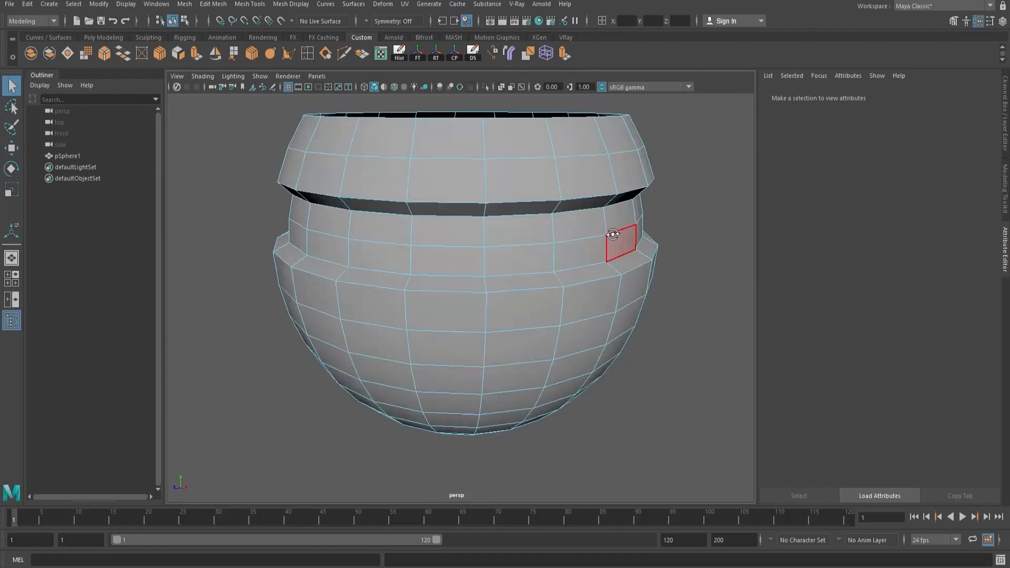
{"action": "scroll", "coordinate": [612, 234], "scroll_direction": "down", "scroll_amount": 5}
{"action": "left_click_drag", "start_coordinate": [612, 234], "coordinate": [524, 249], "text": "alt"}
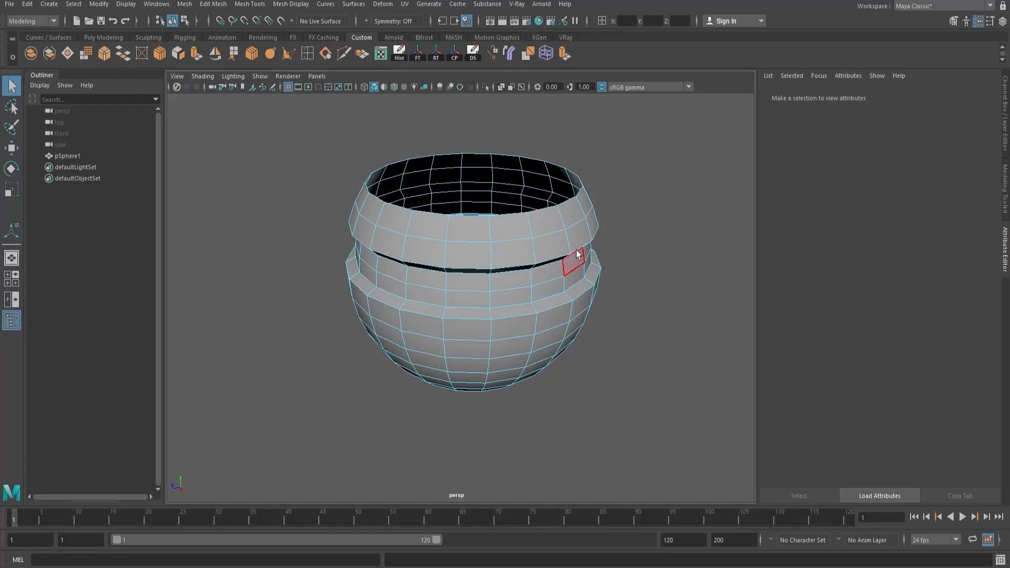
{"action": "left_click_drag", "start_coordinate": [597, 263], "coordinate": [532, 346], "text": "alt"}
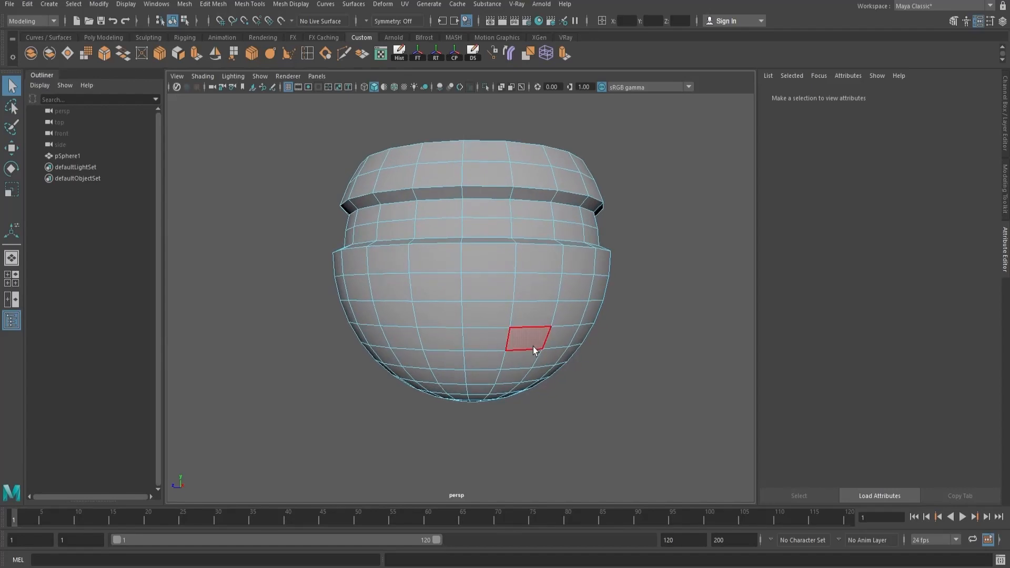
Step: Show the four-view layout and frame the bowl shape in the front, side and top views
{"action": "key", "text": "space"}
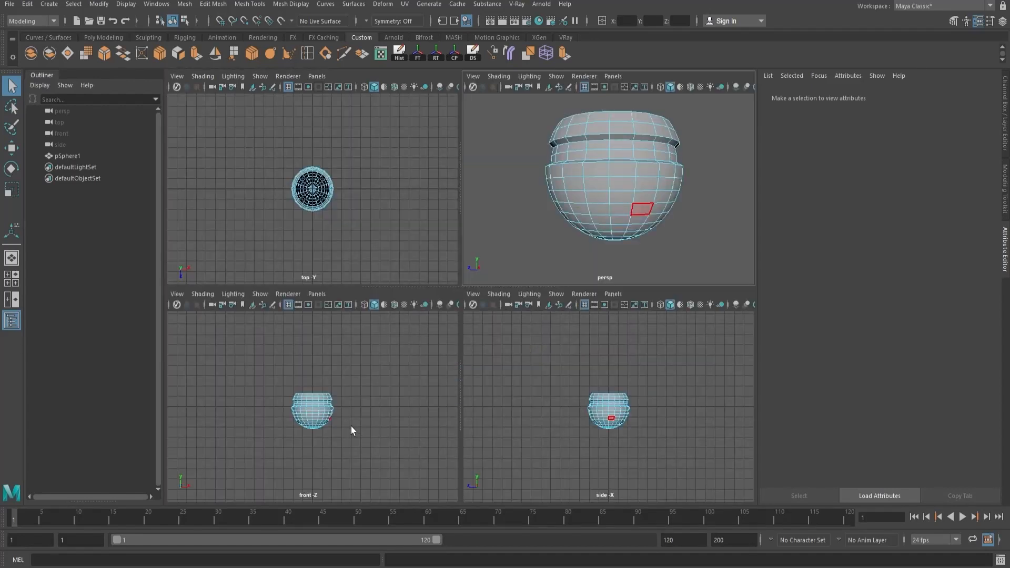
{"action": "key", "text": "a"}
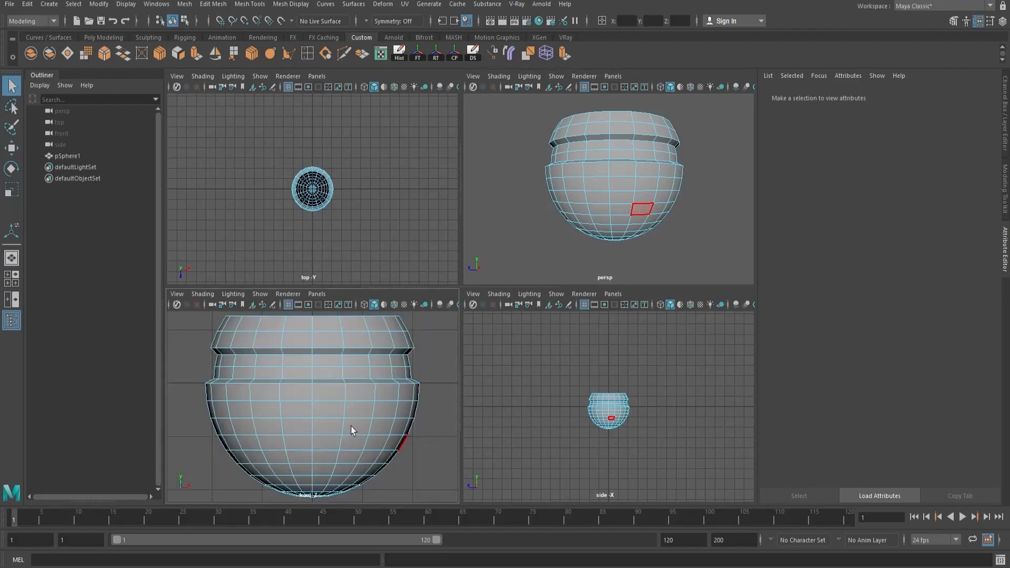
{"action": "key", "text": "a"}
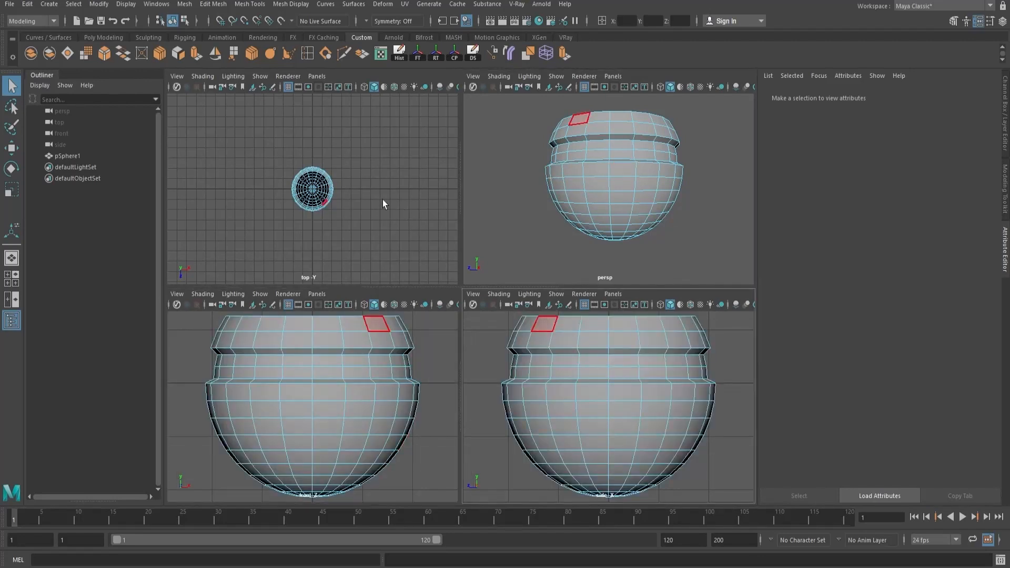
{"action": "key", "text": "a"}
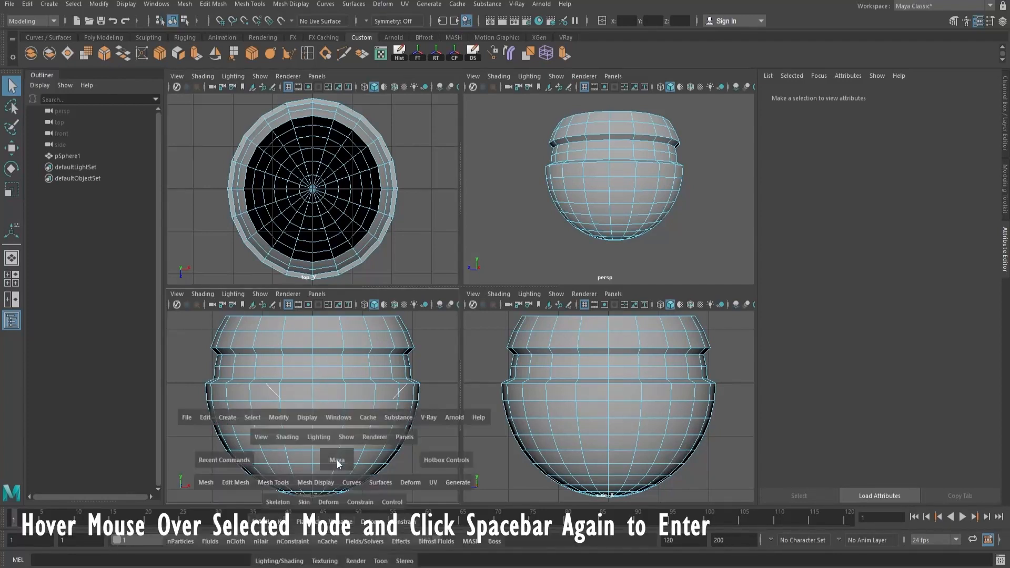
Step: Enlarge the front view to full size and zoom in and out on the bowl shape
{"action": "key", "text": "space"}
{"action": "scroll", "coordinate": [532, 342], "scroll_direction": "down", "scroll_amount": 5}
{"action": "scroll", "coordinate": [531, 342], "scroll_direction": "up", "scroll_amount": 6}
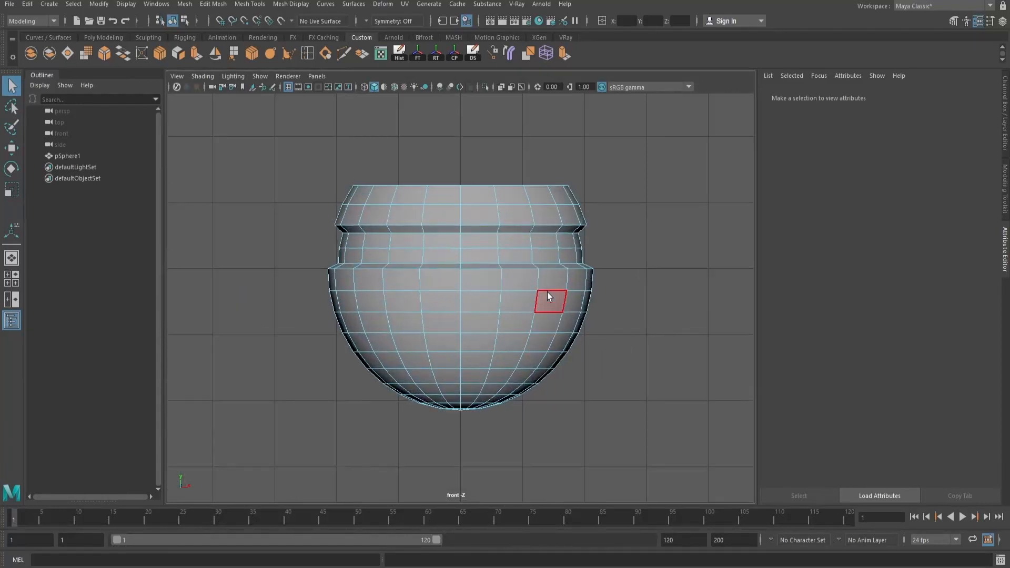
{"action": "scroll", "coordinate": [546, 304], "scroll_direction": "up", "scroll_amount": 3}
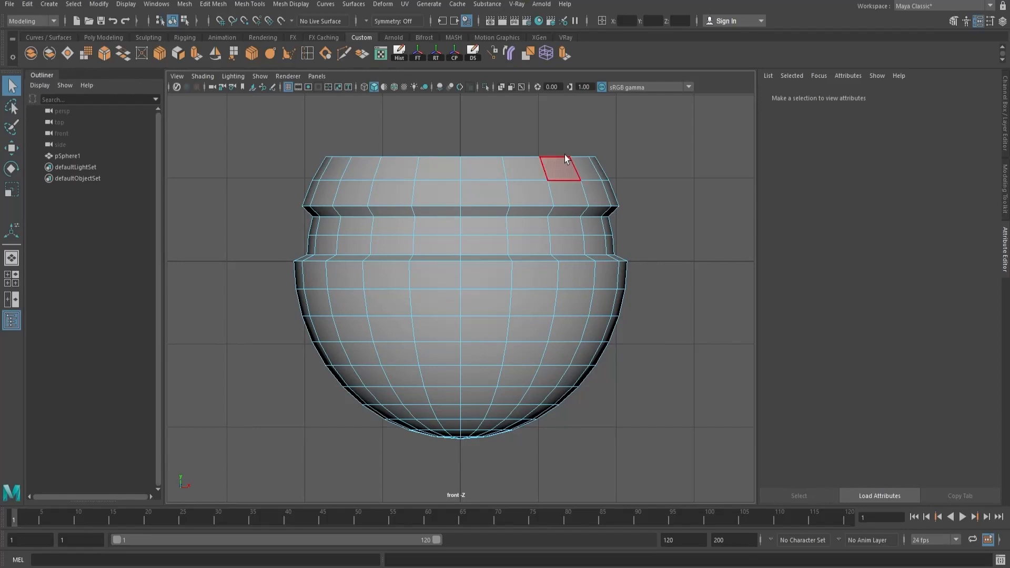
{"action": "left_click_drag", "start_coordinate": [720, 305], "coordinate": [493, 281], "text": "alt"}
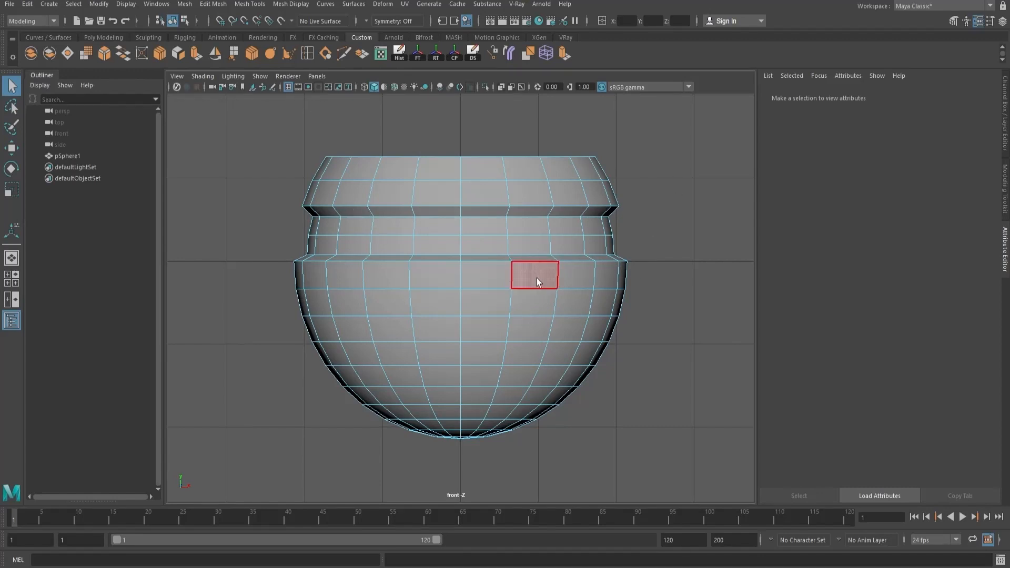
{"action": "right_click_drag", "start_coordinate": [652, 355], "coordinate": [695, 313], "text": "alt"}
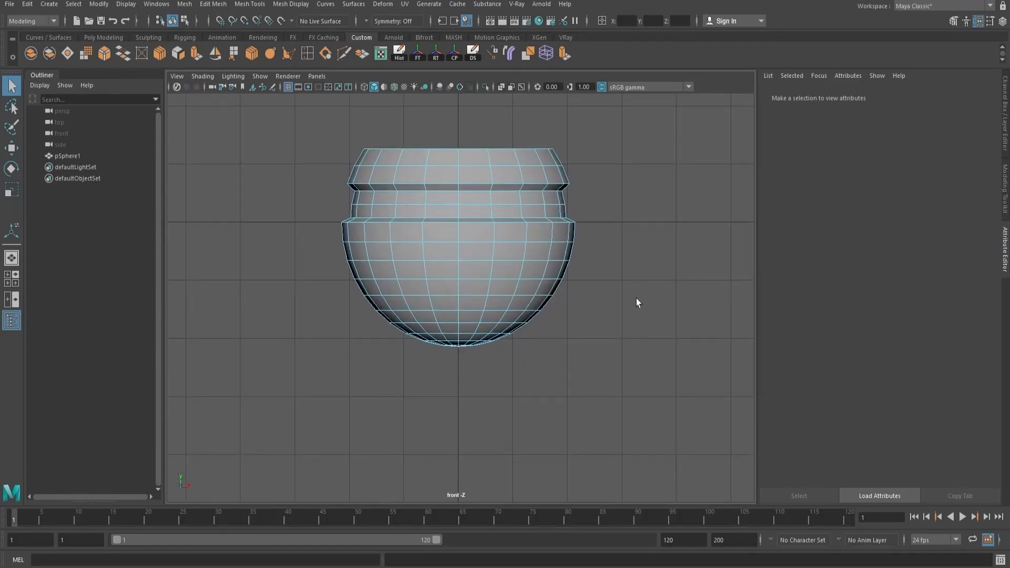
{"action": "right_click_drag", "start_coordinate": [444, 291], "coordinate": [733, 277], "text": "alt"}
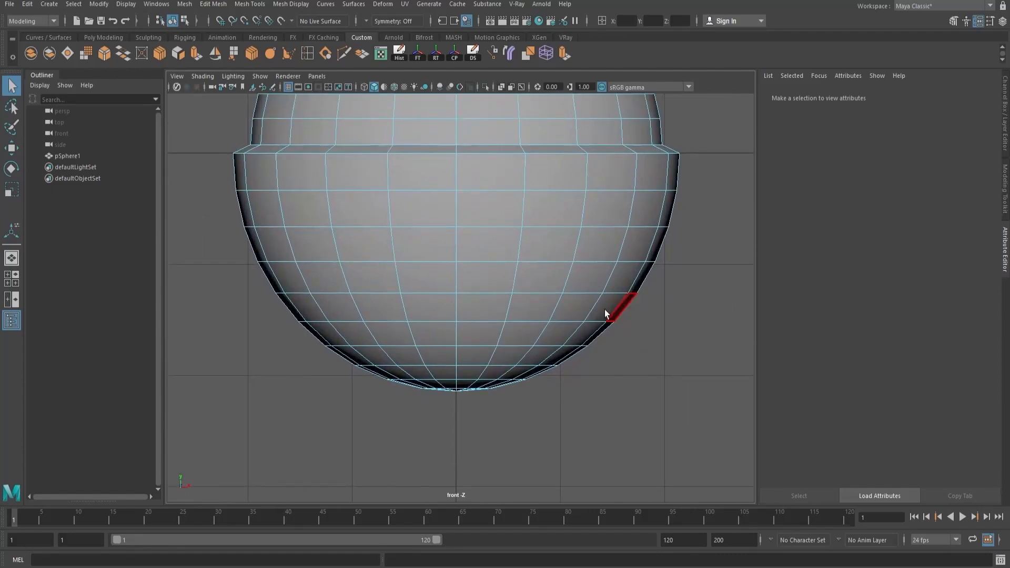
{"action": "right_click_drag", "start_coordinate": [616, 288], "coordinate": [467, 224], "text": "alt"}
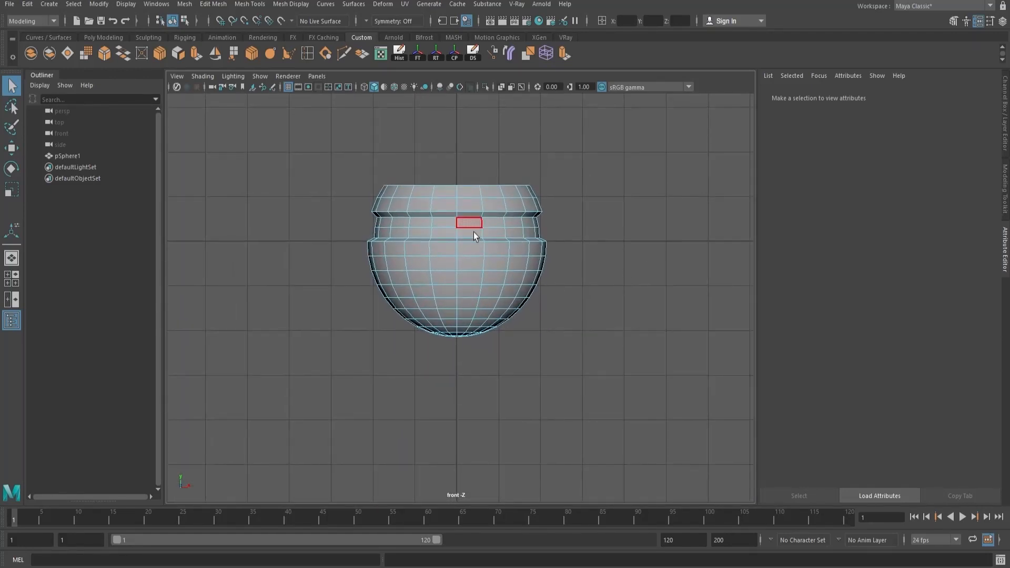
Step: Switch to vertex mode, select rows of vertices across the lower body, and clear the selection
{"action": "right_click", "coordinate": [485, 266]}
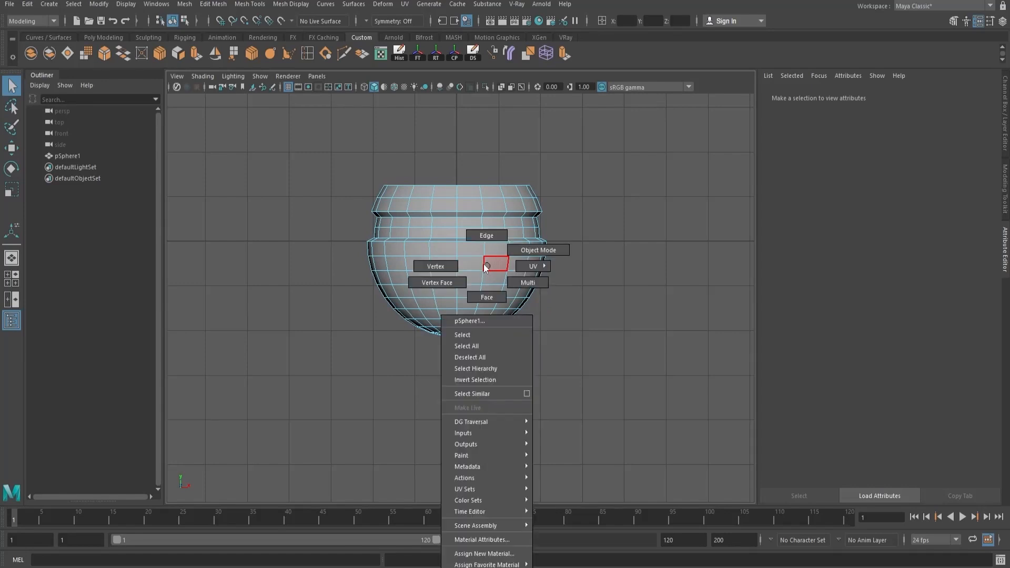
{"action": "left_click", "coordinate": [426, 270]}
{"action": "right_click_drag", "start_coordinate": [433, 260], "coordinate": [611, 380], "text": "alt"}
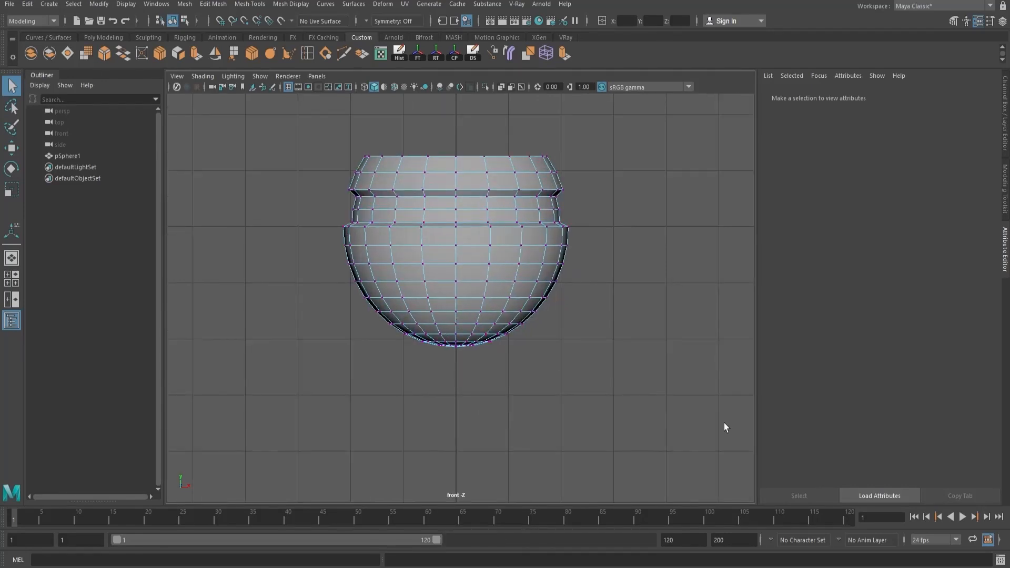
{"action": "left_click", "coordinate": [457, 301]}
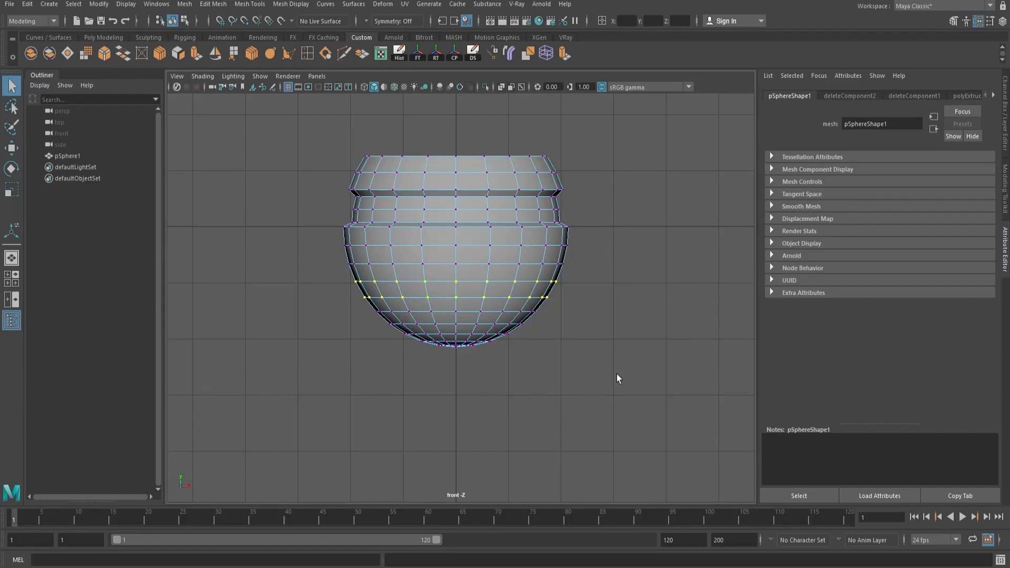
{"action": "left_click", "coordinate": [580, 360]}
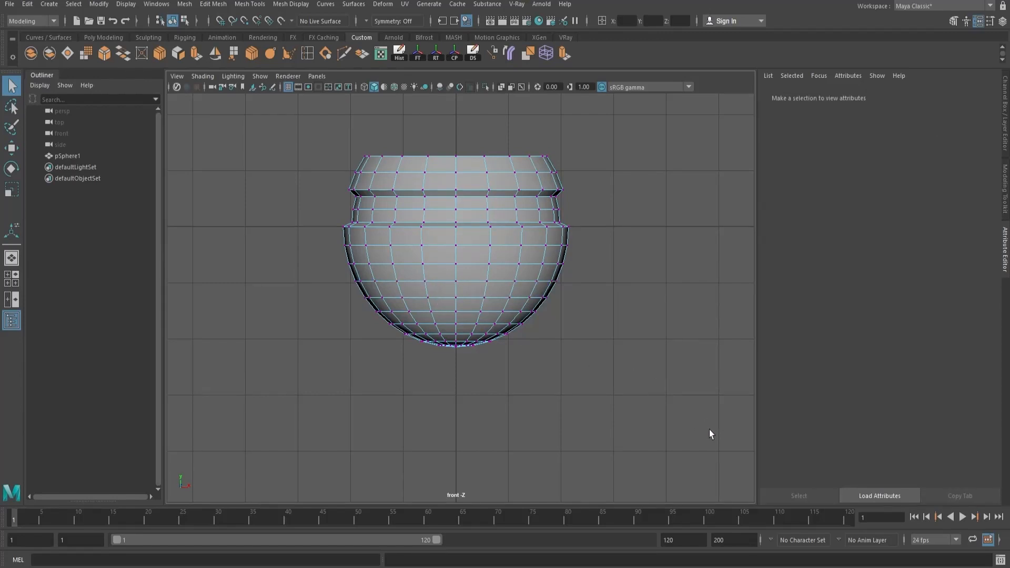
Step: Box-select the vertices around the bowl's bottom in the front view and again in the full perspective view
{"action": "left_click_drag", "start_coordinate": [720, 420], "coordinate": [301, 305]}
{"action": "left_click_drag", "start_coordinate": [658, 388], "coordinate": [362, 319]}
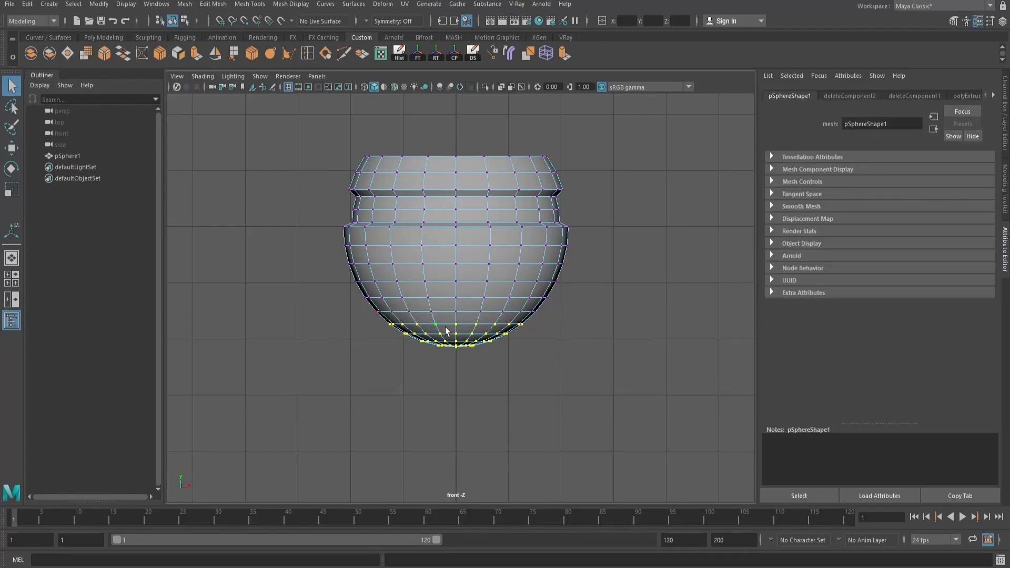
{"action": "key", "text": "space"}
{"action": "key", "text": "space"}
{"action": "left_click_drag", "start_coordinate": [666, 375], "coordinate": [475, 310]}
{"action": "left_click_drag", "start_coordinate": [605, 461], "coordinate": [321, 354]}
{"action": "left_click_drag", "start_coordinate": [626, 437], "coordinate": [338, 346]}
Step: Orbit around the bowl in the perspective view to examine which of the lower vertices are selected
{"action": "left_click_drag", "start_coordinate": [379, 354], "coordinate": [455, 344], "text": "alt"}
{"action": "left_click_drag", "start_coordinate": [541, 344], "coordinate": [413, 336], "text": "alt"}
{"action": "right_click_drag", "start_coordinate": [412, 336], "coordinate": [473, 355], "text": "alt"}
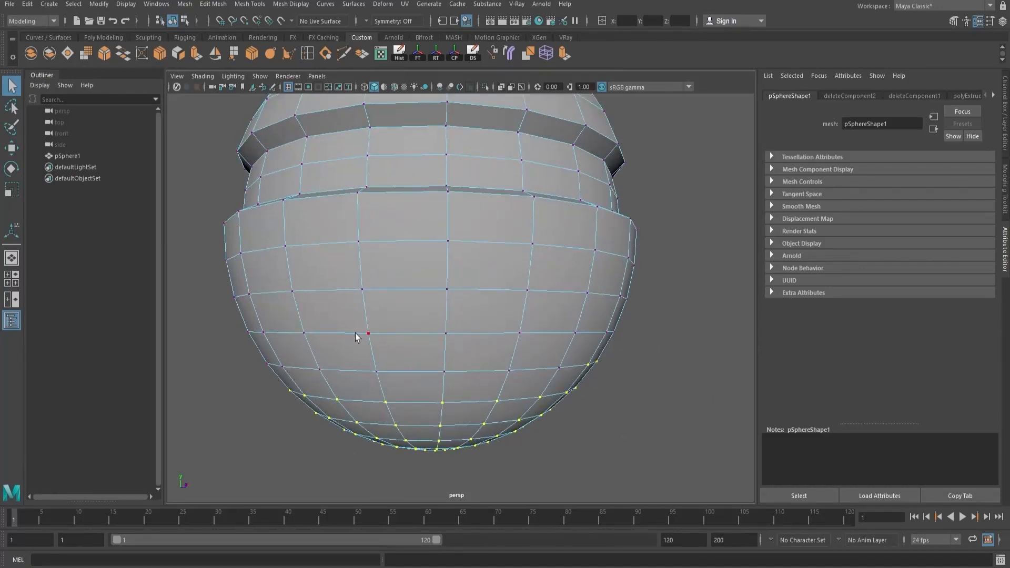
{"action": "left_click_drag", "start_coordinate": [623, 393], "coordinate": [573, 386], "text": "alt"}
{"action": "right_click_drag", "start_coordinate": [573, 386], "coordinate": [613, 387], "text": "alt"}
{"action": "left_click_drag", "start_coordinate": [613, 386], "coordinate": [599, 357], "text": "alt"}
{"action": "right_click_drag", "start_coordinate": [599, 358], "coordinate": [546, 351], "text": "alt"}
Step: Return to the full front view and box-select all vertices of the bowl's bottom section
{"action": "key", "text": "space"}
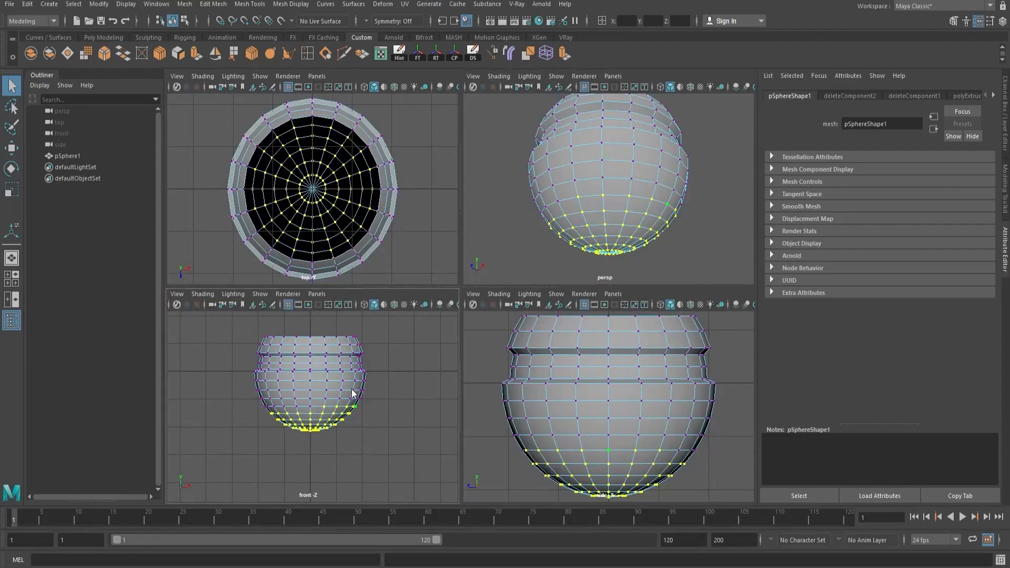
{"action": "key", "text": "space"}
{"action": "right_click_drag", "start_coordinate": [349, 298], "coordinate": [543, 341], "text": "alt"}
{"action": "middle_click_drag", "start_coordinate": [543, 340], "coordinate": [554, 304], "text": "alt"}
{"action": "right_click_drag", "start_coordinate": [394, 310], "coordinate": [483, 332], "text": "alt"}
{"action": "left_click_drag", "start_coordinate": [667, 420], "coordinate": [255, 307]}
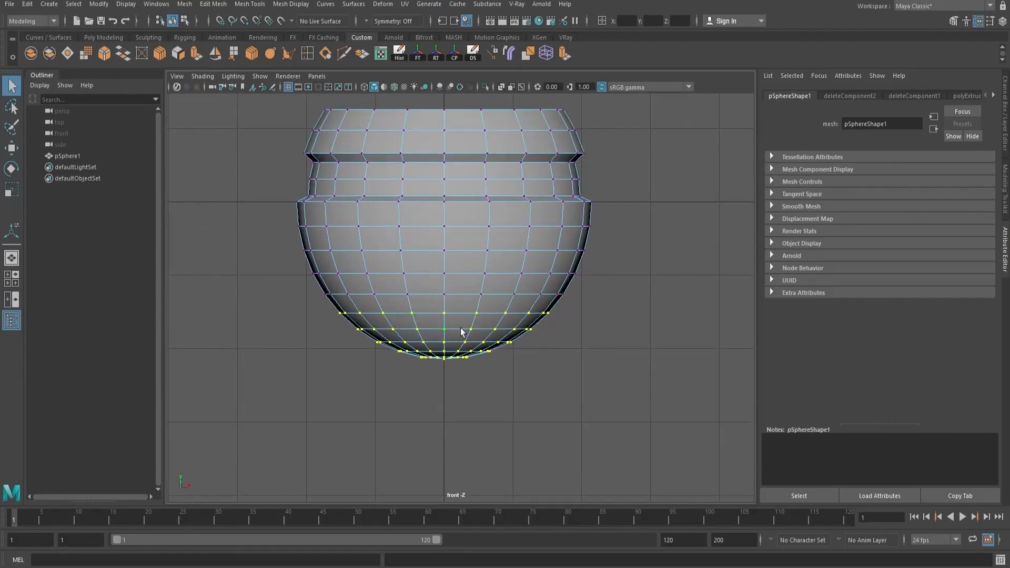
Step: Turn on soft selection for the bottom vertices and adjust its falloff radius to reach the middle of the body
{"action": "right_click_drag", "start_coordinate": [359, 316], "coordinate": [475, 338], "text": "alt"}
{"action": "middle_click_drag", "start_coordinate": [475, 338], "coordinate": [488, 383], "text": "alt"}
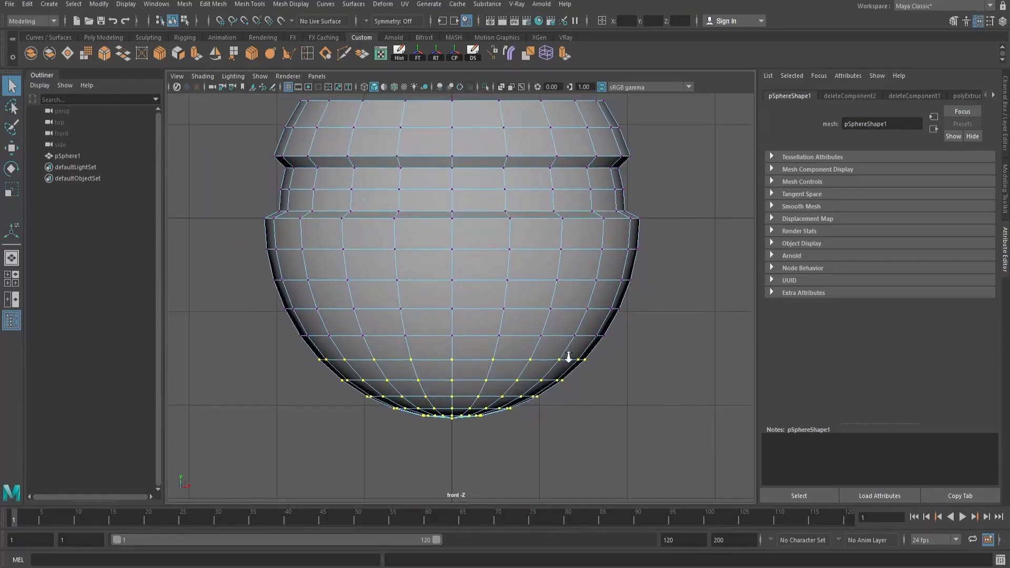
{"action": "right_click_drag", "start_coordinate": [568, 354], "coordinate": [560, 375], "text": "alt"}
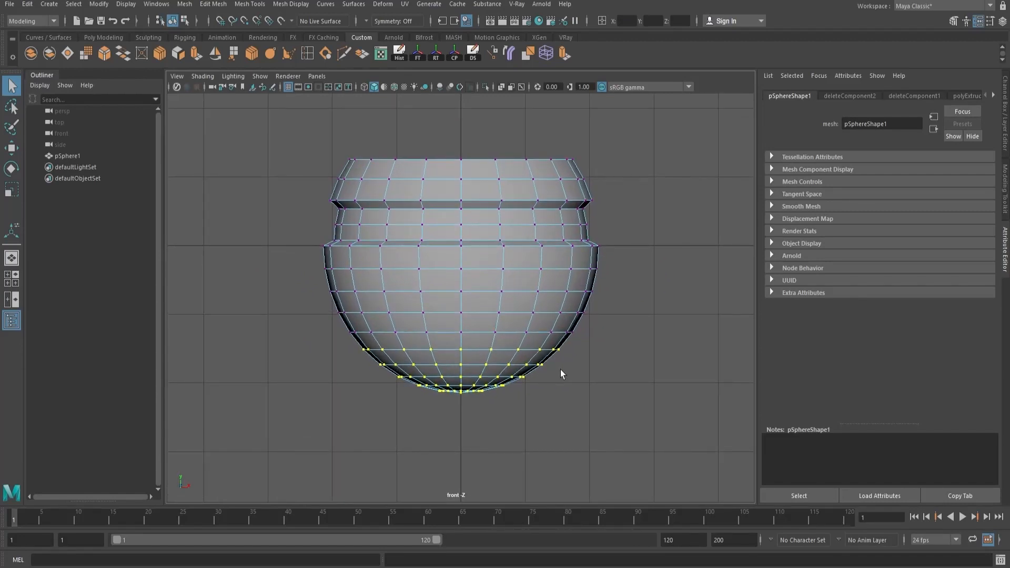
{"action": "key", "text": "b"}
{"action": "left_click_drag", "start_coordinate": [505, 330], "coordinate": [495, 333]}
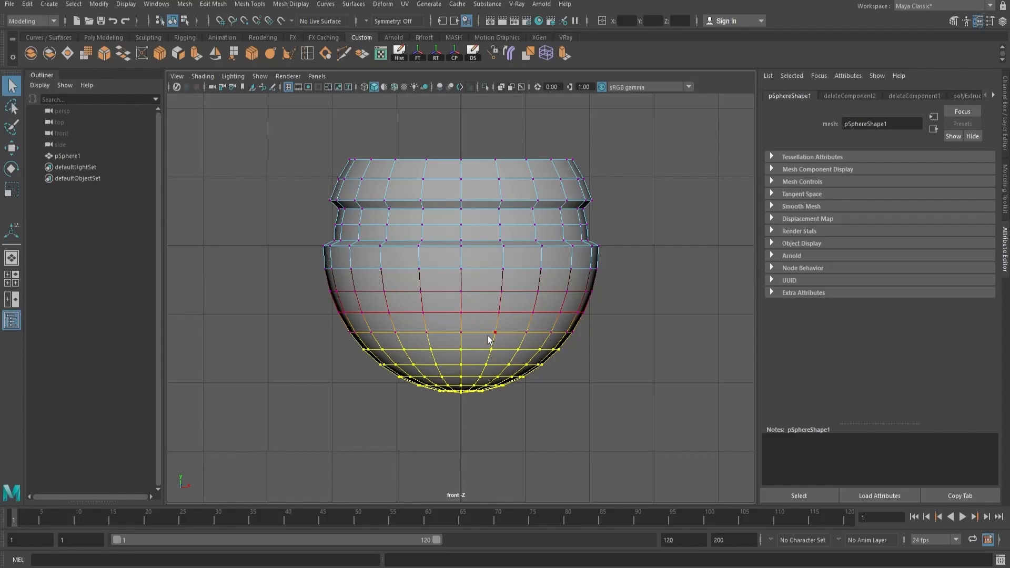
Step: Move the soft-selected bottom vertices down to stretch the lower body
{"action": "key", "text": "w"}
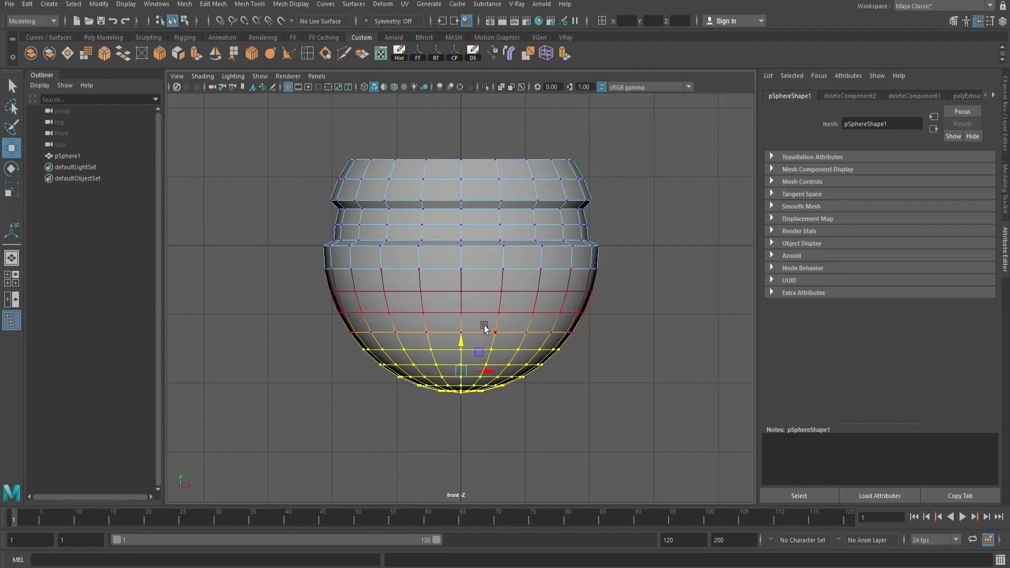
{"action": "key", "text": "e"}
{"action": "key", "text": "r"}
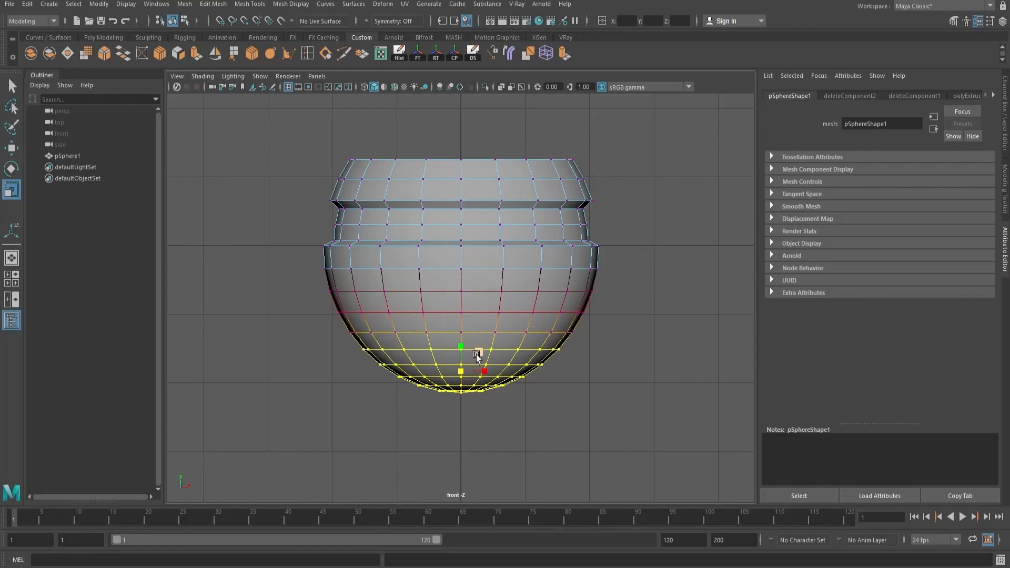
{"action": "key", "text": "w"}
{"action": "left_click_drag", "start_coordinate": [462, 344], "coordinate": [464, 374]}
{"action": "key", "text": "r"}
{"action": "key", "text": "w"}
Step: Select the lowest vertices, scale them outward into a flared base, and move them further down
{"action": "left_click_drag", "start_coordinate": [625, 490], "coordinate": [377, 418]}
{"action": "key", "text": "r"}
{"action": "left_click_drag", "start_coordinate": [462, 426], "coordinate": [532, 453]}
{"action": "key", "text": "w"}
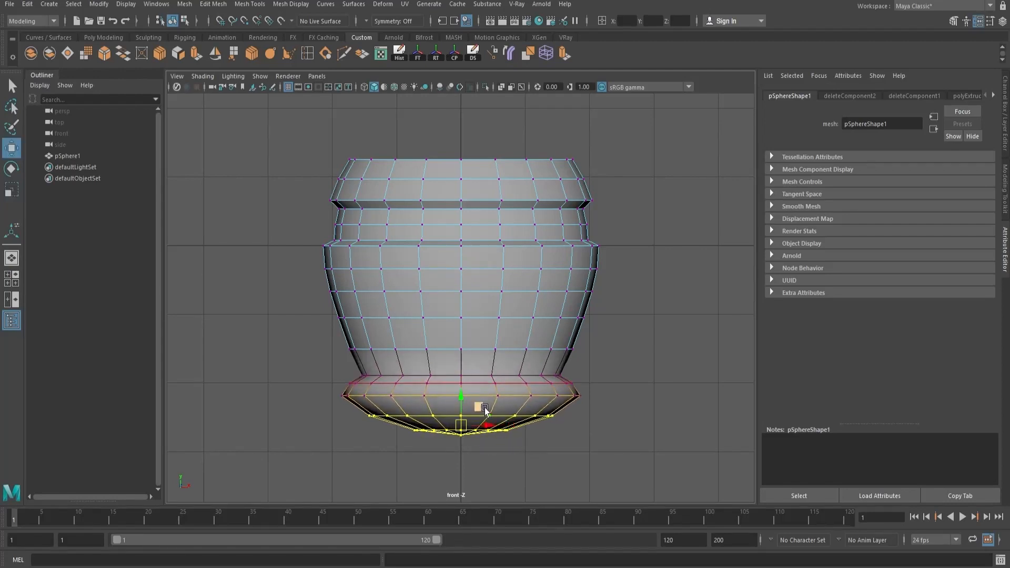
{"action": "mouse_move", "coordinate": [463, 397]}
{"action": "left_mouse_down"}
{"action": "mouse_move", "coordinate": [468, 436]}
{"action": "mouse_move", "coordinate": [462, 413]}
{"action": "left_mouse_up"}
{"action": "key", "text": "r"}
{"action": "key", "text": "w"}
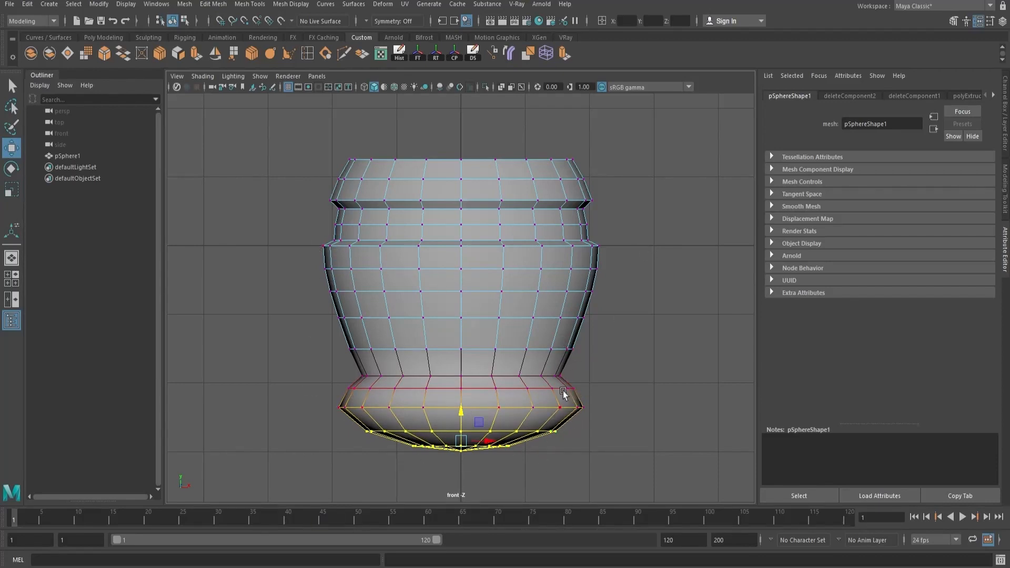
Step: Switch to face mode, select the faces at the very bottom of the base, and delete them
{"action": "middle_click_drag", "start_coordinate": [518, 444], "coordinate": [510, 415], "text": "alt"}
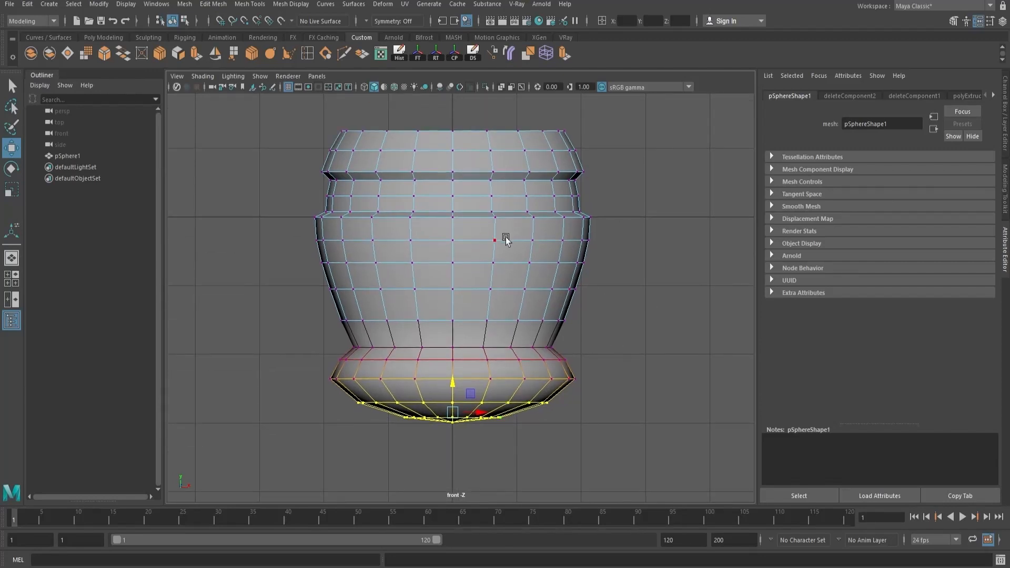
{"action": "right_click_drag", "start_coordinate": [507, 237], "coordinate": [510, 271]}
{"action": "left_click_drag", "start_coordinate": [616, 470], "coordinate": [340, 412]}
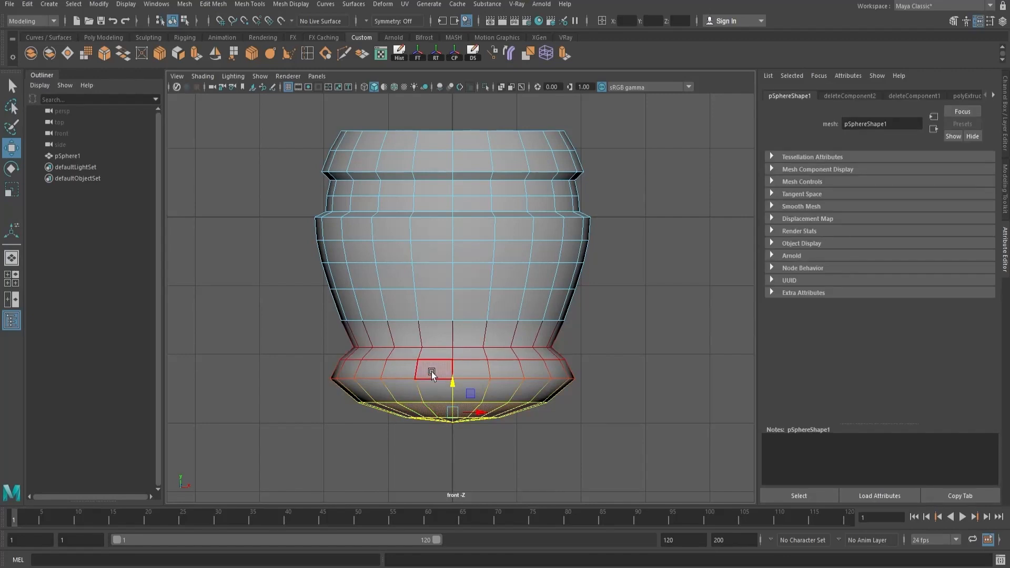
{"action": "left_click", "coordinate": [440, 410]}
{"action": "double_click", "coordinate": [421, 410], "text": "shift"}
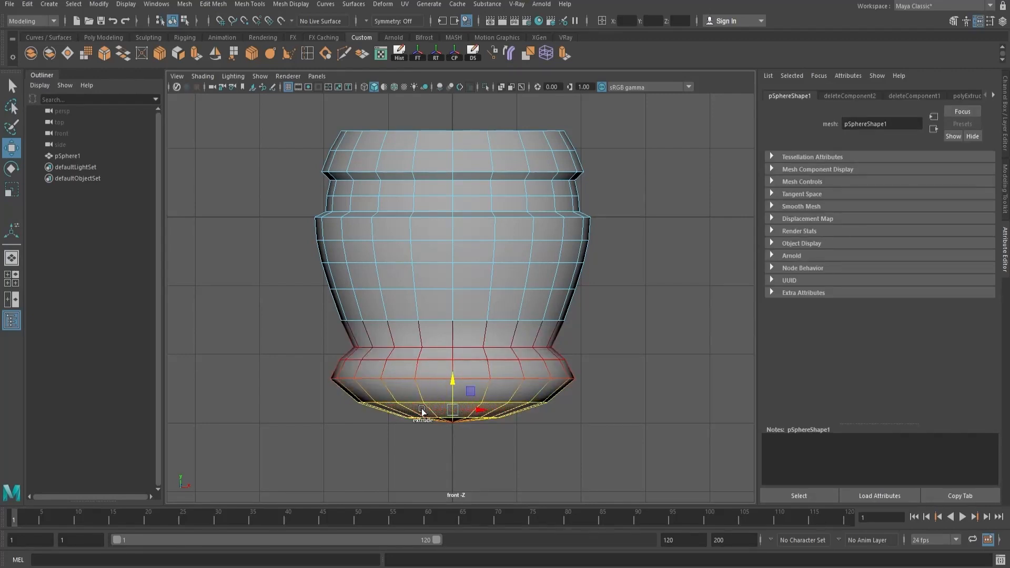
{"action": "left_click_drag", "start_coordinate": [643, 471], "coordinate": [342, 411]}
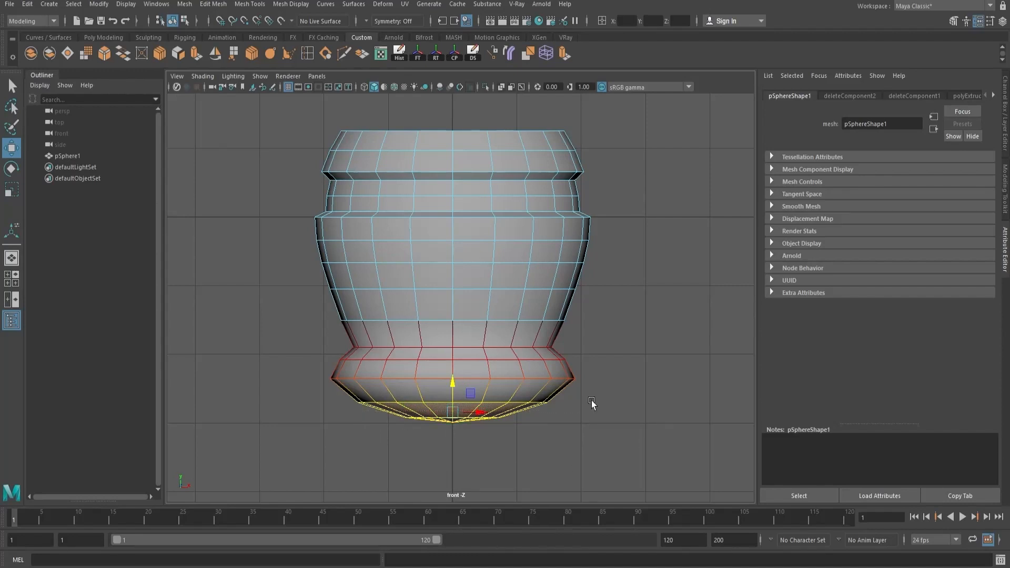
{"action": "key", "text": "Delete"}
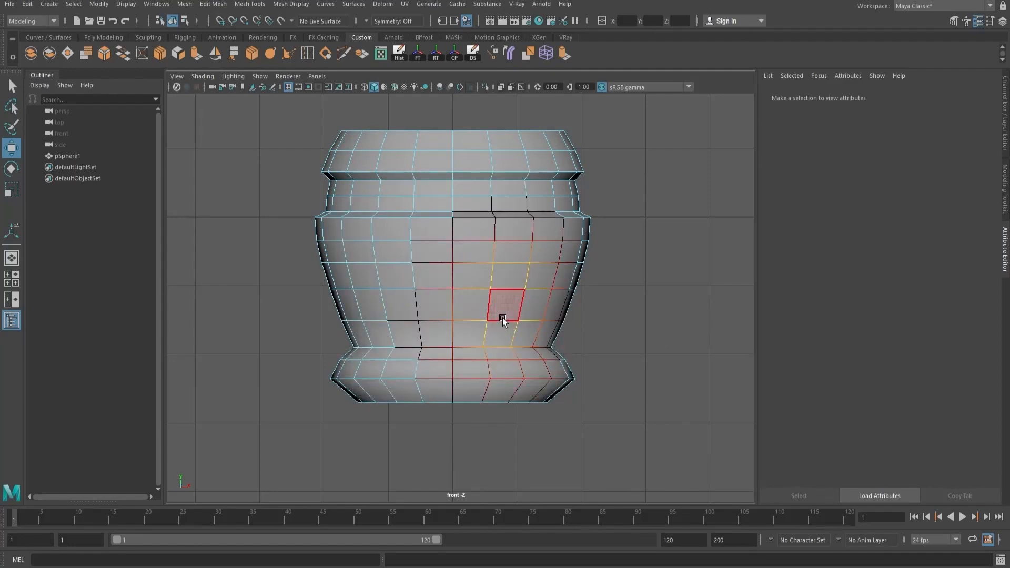
Step: Switch to edge mode and scale the lower body's edge loop above the base inward to form a narrow waist
{"action": "right_click_drag", "start_coordinate": [503, 270], "coordinate": [516, 191]}
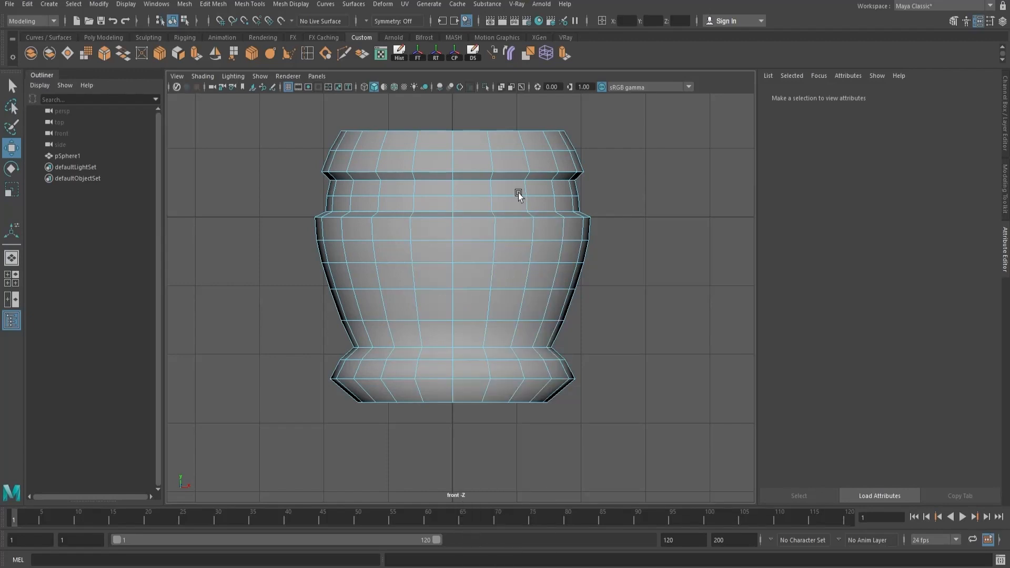
{"action": "double_click", "coordinate": [471, 319]}
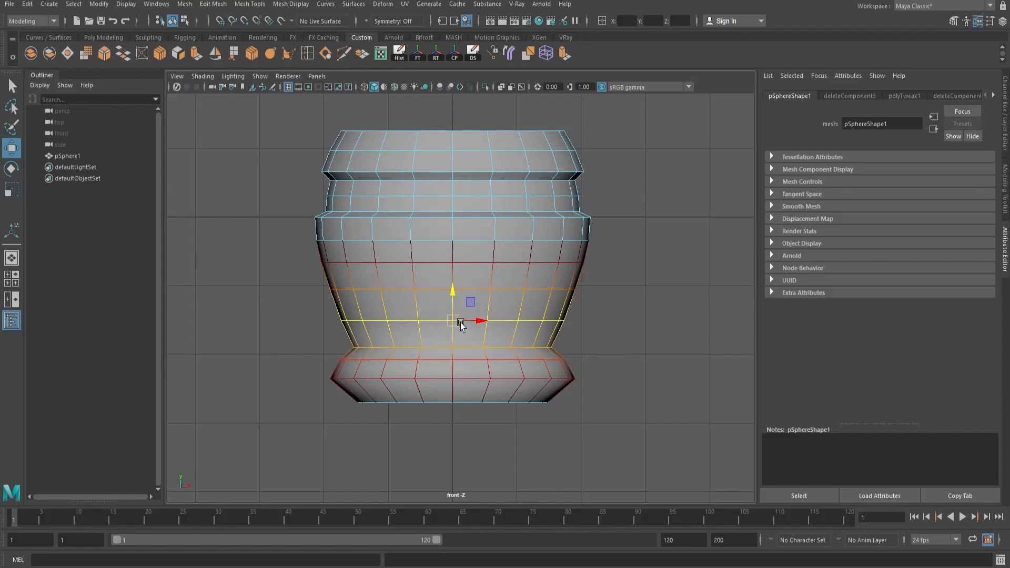
{"action": "left_click_drag", "start_coordinate": [460, 322], "coordinate": [421, 330]}
{"action": "key", "text": "r"}
{"action": "left_click", "coordinate": [430, 291]}
{"action": "double_click", "coordinate": [430, 291]}
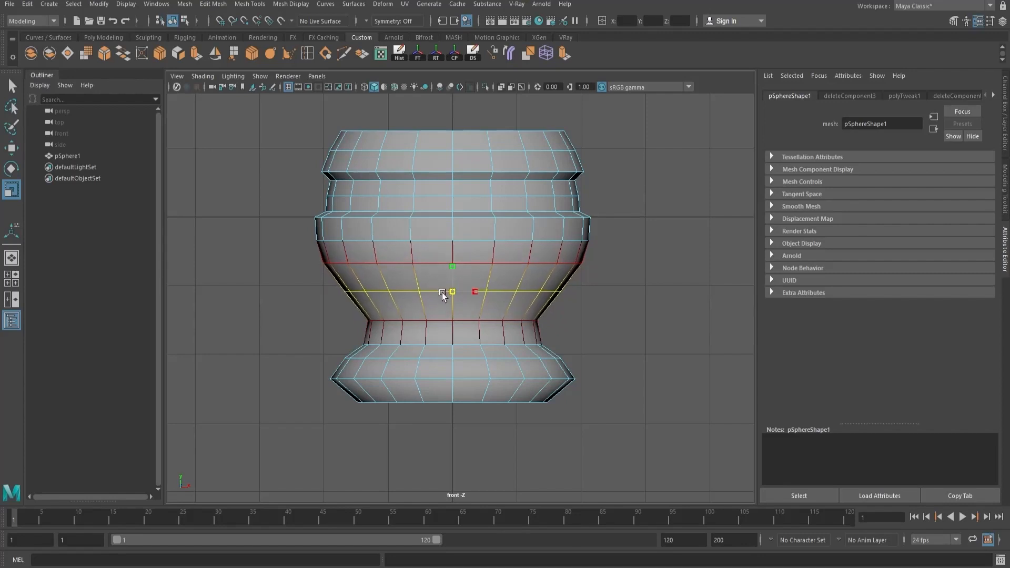
{"action": "double_click", "coordinate": [451, 264]}
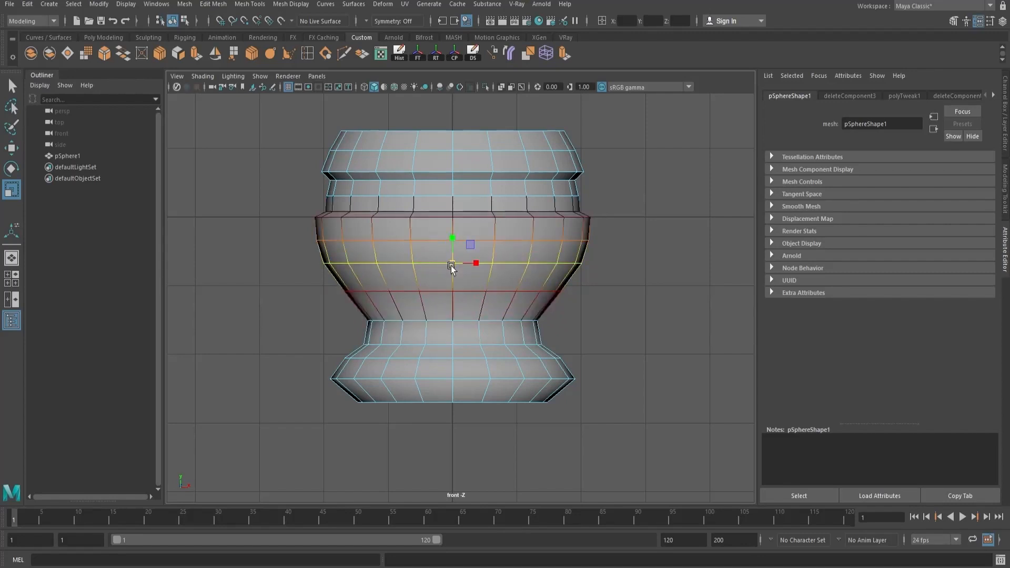
Step: Select the edge loop of the open top rim and move it upward
{"action": "double_click", "coordinate": [465, 131]}
{"action": "key", "text": "w"}
{"action": "left_click_drag", "start_coordinate": [452, 113], "coordinate": [451, 93]}
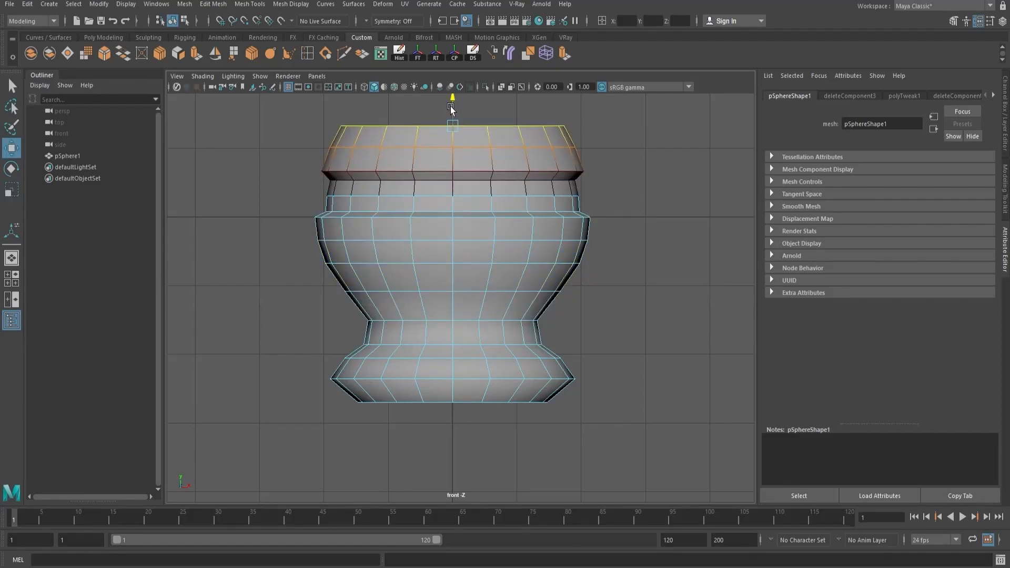
Step: Select the edge loops around the groove below the rim and move them slightly upward
{"action": "double_click", "coordinate": [432, 171]}
{"action": "double_click", "coordinate": [430, 181], "text": "shift"}
{"action": "left_click_drag", "start_coordinate": [452, 150], "coordinate": [452, 144]}
Step: Turn off soft selection, scale the waist's edge loop inward and move it down towards the base
{"action": "double_click", "coordinate": [460, 321]}
{"action": "key", "text": "b"}
{"action": "key", "text": "r"}
{"action": "left_click_drag", "start_coordinate": [452, 325], "coordinate": [440, 330]}
{"action": "key", "text": "w"}
{"action": "left_click_drag", "start_coordinate": [454, 293], "coordinate": [451, 336]}
{"action": "key", "text": "r"}
{"action": "key", "text": "w"}
{"action": "key", "text": "r"}
{"action": "key", "text": "w"}
{"action": "right_click_drag", "start_coordinate": [459, 329], "coordinate": [400, 321], "text": "alt"}
{"action": "middle_click_drag", "start_coordinate": [446, 305], "coordinate": [442, 319], "text": "alt"}
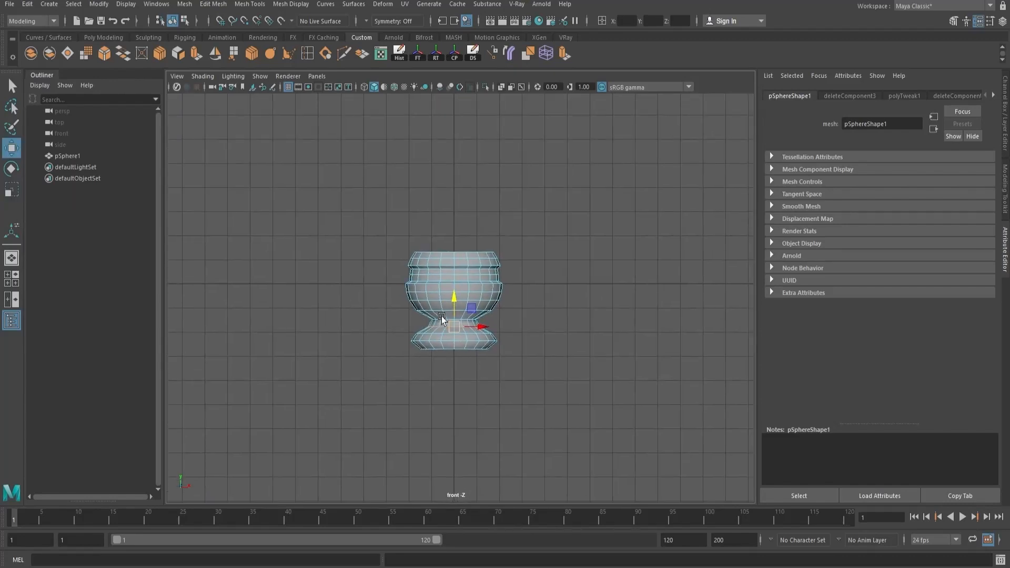
Step: Scale and lower the base's lower edge loops to give the foot a straight vertical side
{"action": "right_click_drag", "start_coordinate": [442, 319], "coordinate": [638, 323], "text": "alt"}
{"action": "right_click_drag", "start_coordinate": [525, 315], "coordinate": [477, 382], "text": "alt"}
{"action": "double_click", "coordinate": [476, 372]}
{"action": "key", "text": "r"}
{"action": "mouse_move", "coordinate": [458, 372]}
{"action": "left_mouse_down"}
{"action": "mouse_move", "coordinate": [491, 368]}
{"action": "mouse_move", "coordinate": [456, 332]}
{"action": "mouse_move", "coordinate": [459, 364]}
{"action": "left_mouse_up"}
{"action": "key", "text": "w"}
{"action": "key", "text": "r"}
{"action": "key", "text": "w"}
{"action": "left_click_drag", "start_coordinate": [455, 324], "coordinate": [459, 350]}
{"action": "key", "text": "r"}
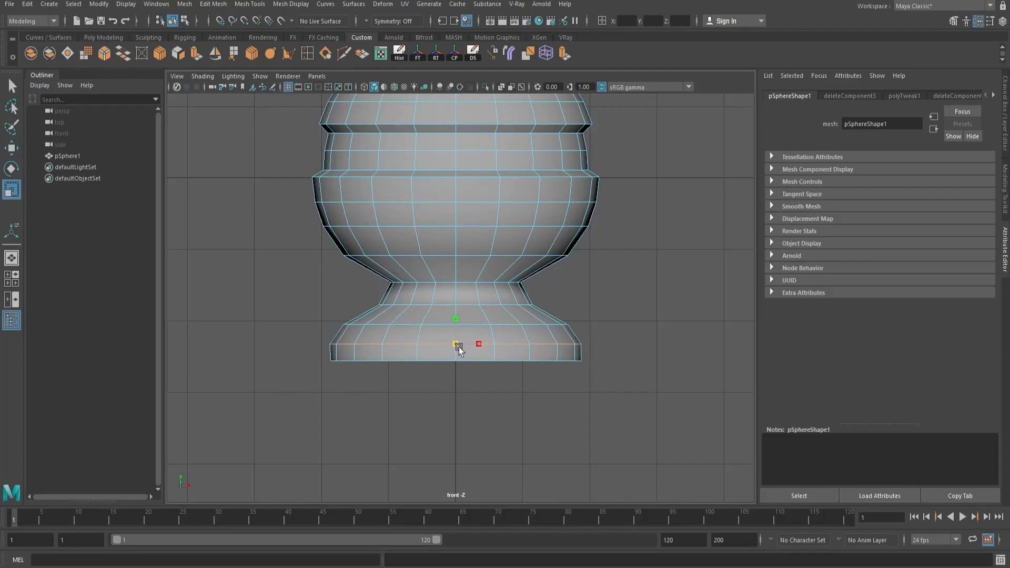
{"action": "key", "text": "w"}
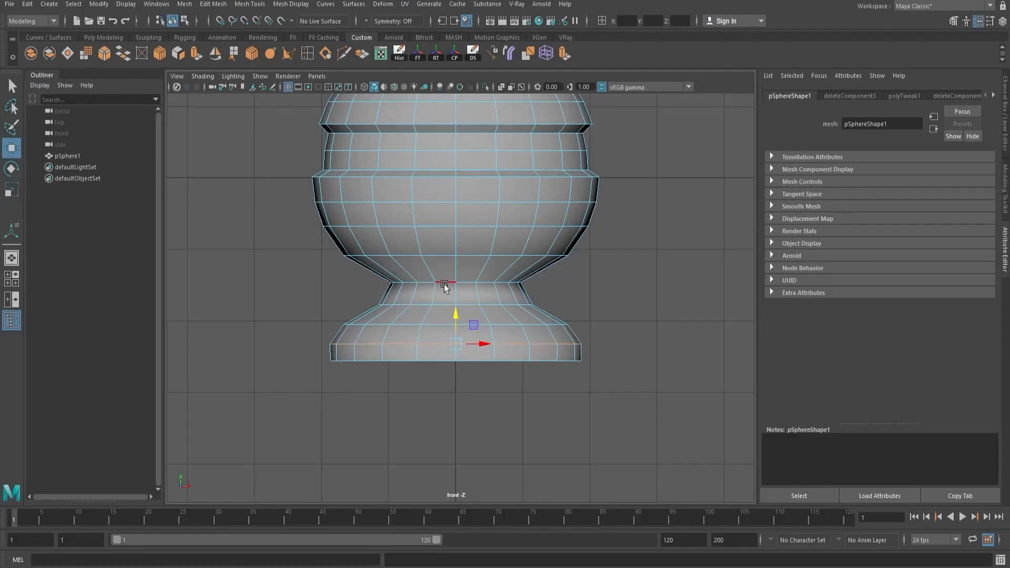
Step: Examine the reshaped vase profile in the front view and in perspective
{"action": "left_click_drag", "start_coordinate": [512, 292], "coordinate": [472, 290]}
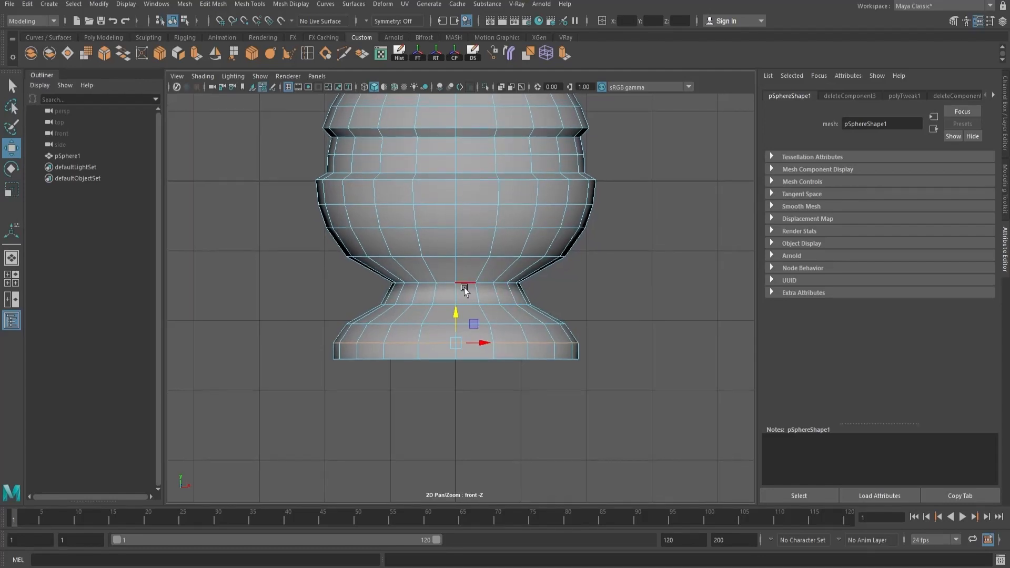
{"action": "key", "text": "q"}
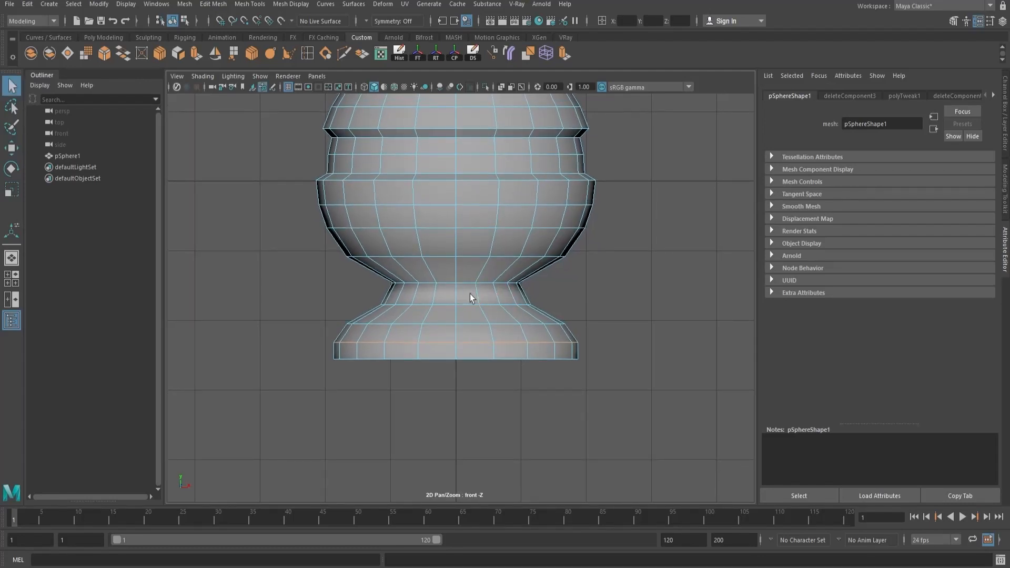
{"action": "middle_click_drag", "start_coordinate": [517, 307], "coordinate": [514, 363], "text": "alt"}
{"action": "right_click_drag", "start_coordinate": [557, 358], "coordinate": [597, 345], "text": "alt"}
{"action": "middle_click_drag", "start_coordinate": [579, 330], "coordinate": [600, 351], "text": "alt"}
{"action": "right_click_drag", "start_coordinate": [642, 319], "coordinate": [557, 309], "text": "alt"}
{"action": "middle_click_drag", "start_coordinate": [557, 308], "coordinate": [548, 319], "text": "alt"}
{"action": "right_click_drag", "start_coordinate": [549, 318], "coordinate": [613, 316], "text": "alt"}
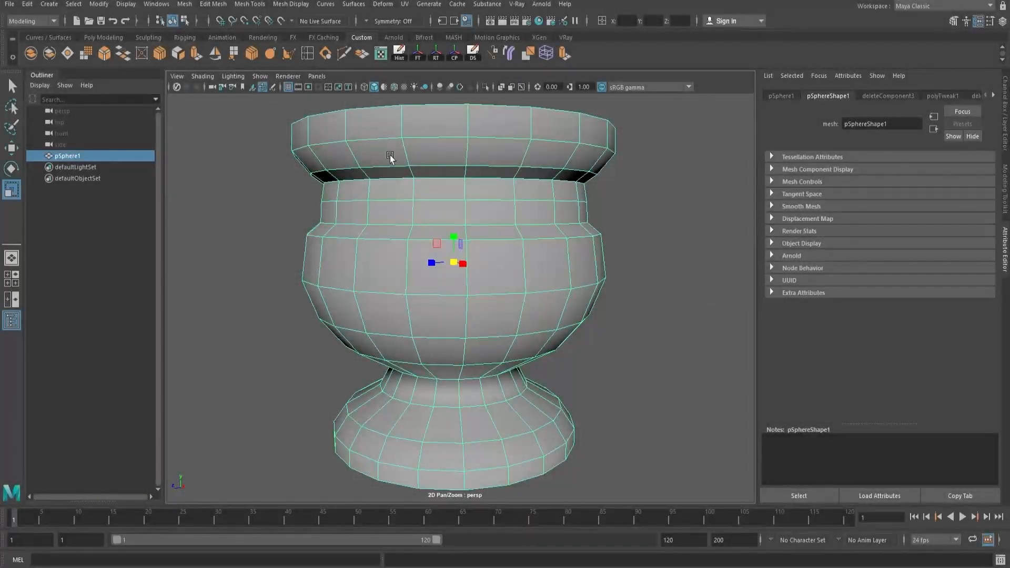
{"action": "left_click_drag", "start_coordinate": [687, 248], "coordinate": [521, 255], "text": "alt"}
{"action": "middle_click_drag", "start_coordinate": [568, 301], "coordinate": [558, 349], "text": "alt"}
{"action": "right_click_drag", "start_coordinate": [559, 349], "coordinate": [613, 339], "text": "alt"}
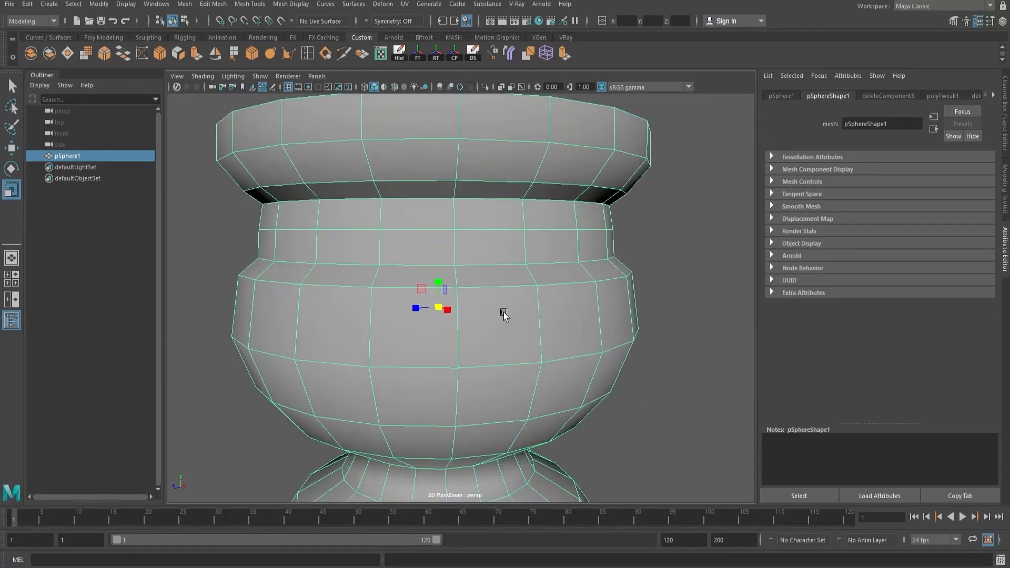
Step: Switch to edge mode, select the edge loop where the neck meets the shoulder, and move it slightly down
{"action": "right_click_drag", "start_coordinate": [503, 310], "coordinate": [500, 278]}
{"action": "double_click", "coordinate": [494, 265]}
{"action": "key", "text": "w"}
{"action": "left_click_drag", "start_coordinate": [440, 227], "coordinate": [445, 234]}
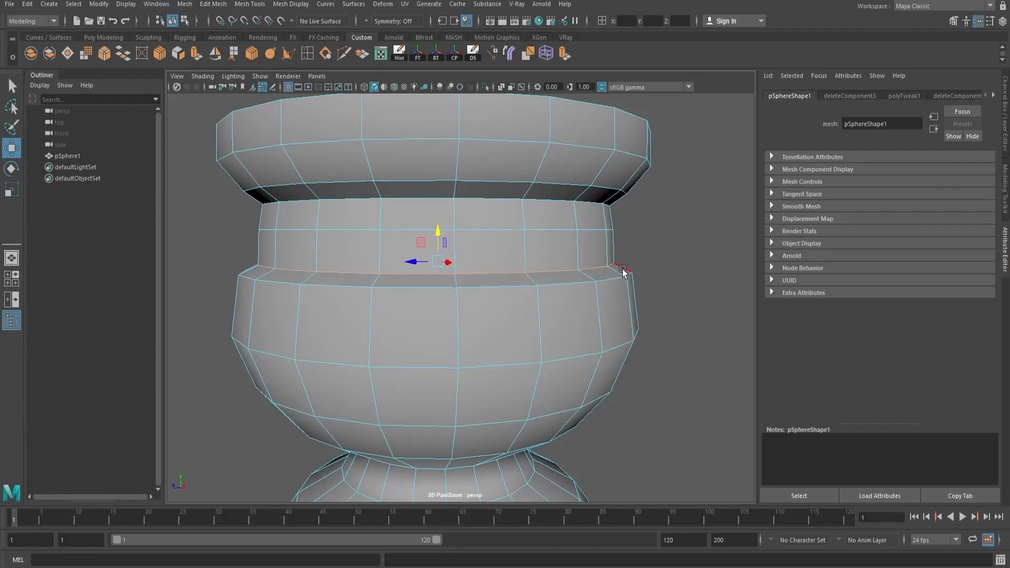
Step: Return to object mode and examine the hard shoulder ledge above the bowl up close
{"action": "left_click_drag", "start_coordinate": [617, 282], "coordinate": [676, 281], "text": "alt"}
{"action": "left_click", "coordinate": [699, 282]}
{"action": "key", "text": "F8"}
{"action": "left_click", "coordinate": [604, 254]}
{"action": "left_click_drag", "start_coordinate": [751, 218], "coordinate": [557, 289], "text": "alt"}
{"action": "left_click_drag", "start_coordinate": [550, 326], "coordinate": [451, 311], "text": "alt"}
{"action": "left_click", "coordinate": [451, 311]}
{"action": "right_click_drag", "start_coordinate": [447, 308], "coordinate": [525, 340], "text": "alt"}
{"action": "left_click_drag", "start_coordinate": [526, 340], "coordinate": [529, 321], "text": "alt"}
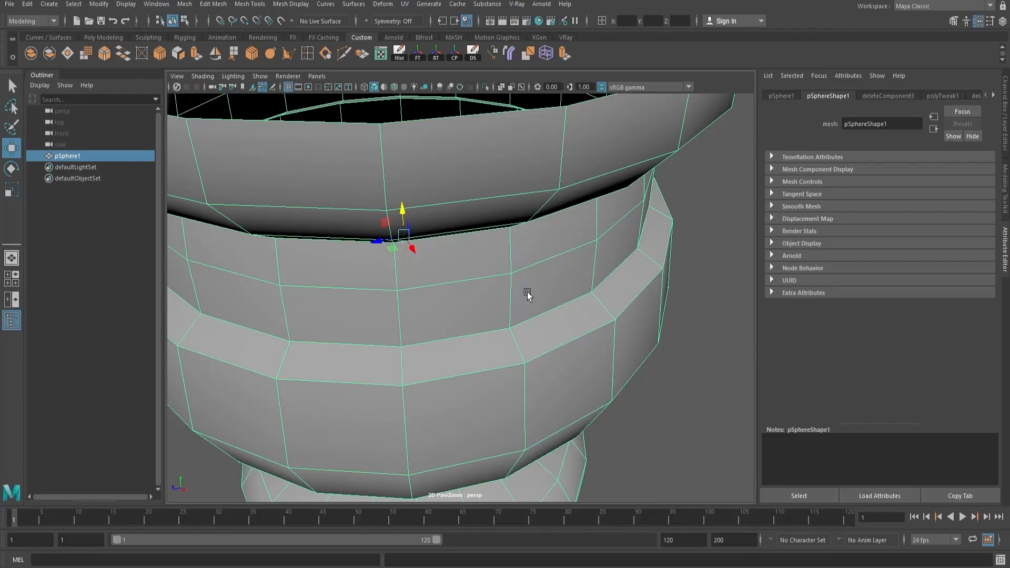
{"action": "left_click_drag", "start_coordinate": [570, 368], "coordinate": [480, 235], "text": "alt"}
{"action": "right_click_drag", "start_coordinate": [480, 235], "coordinate": [585, 252], "text": "alt"}
{"action": "right_click_drag", "start_coordinate": [523, 224], "coordinate": [414, 307], "text": "alt"}
{"action": "left_click_drag", "start_coordinate": [415, 307], "coordinate": [521, 290], "text": "alt"}
{"action": "right_click_drag", "start_coordinate": [521, 290], "coordinate": [530, 299], "text": "alt"}
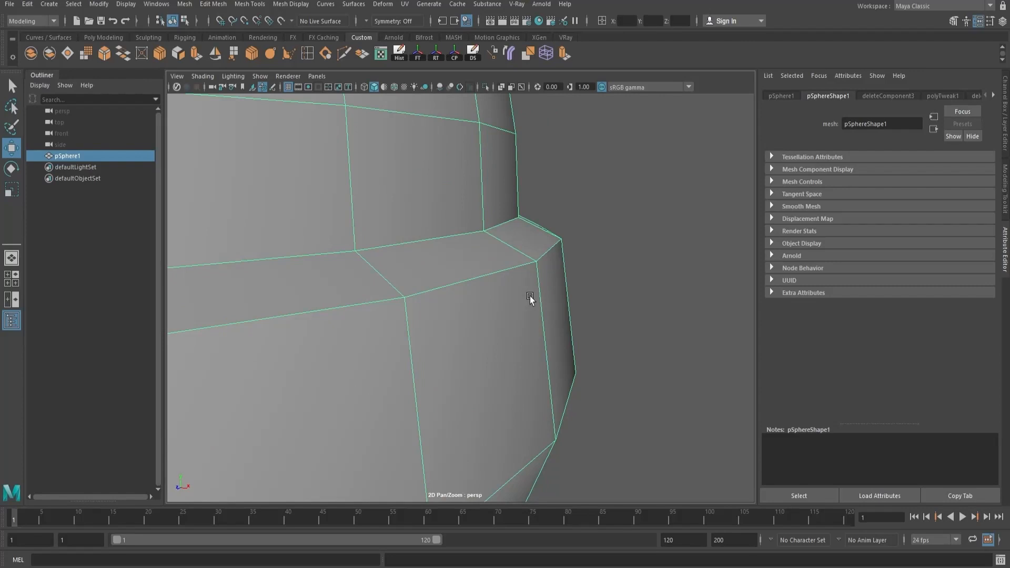
Step: Switch to edge mode and select the edge loop along the shoulder's outer corner
{"action": "right_click_drag", "start_coordinate": [429, 261], "coordinate": [430, 138]}
{"action": "double_click", "coordinate": [500, 276]}
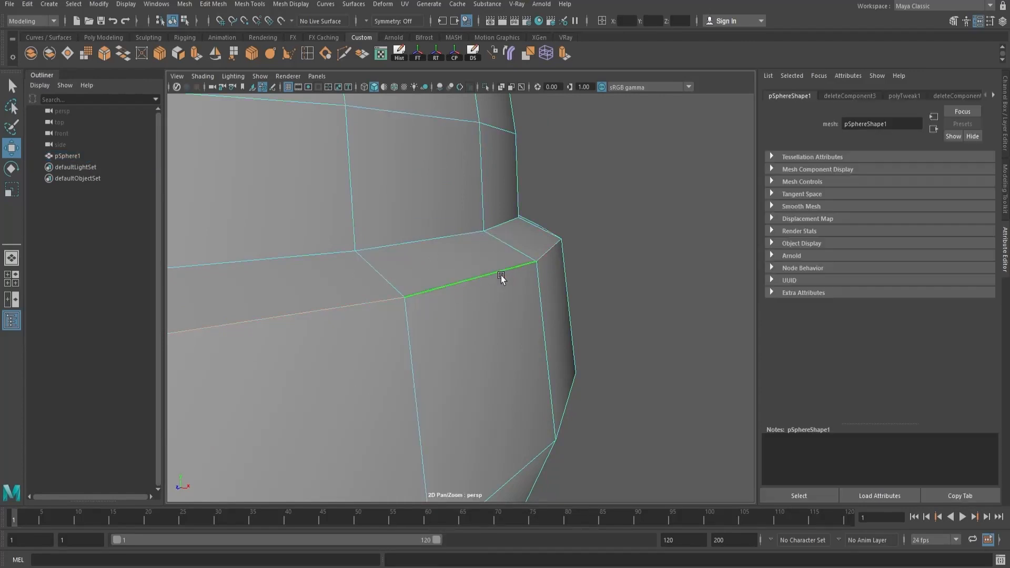
{"action": "scroll", "coordinate": [516, 293], "scroll_direction": "down", "scroll_amount": 5}
{"action": "scroll", "coordinate": [453, 311], "scroll_direction": "up", "scroll_amount": 3}
{"action": "scroll", "coordinate": [453, 311], "scroll_direction": "up", "scroll_amount": 3}
{"action": "scroll", "coordinate": [480, 315], "scroll_direction": "up", "scroll_amount": 2}
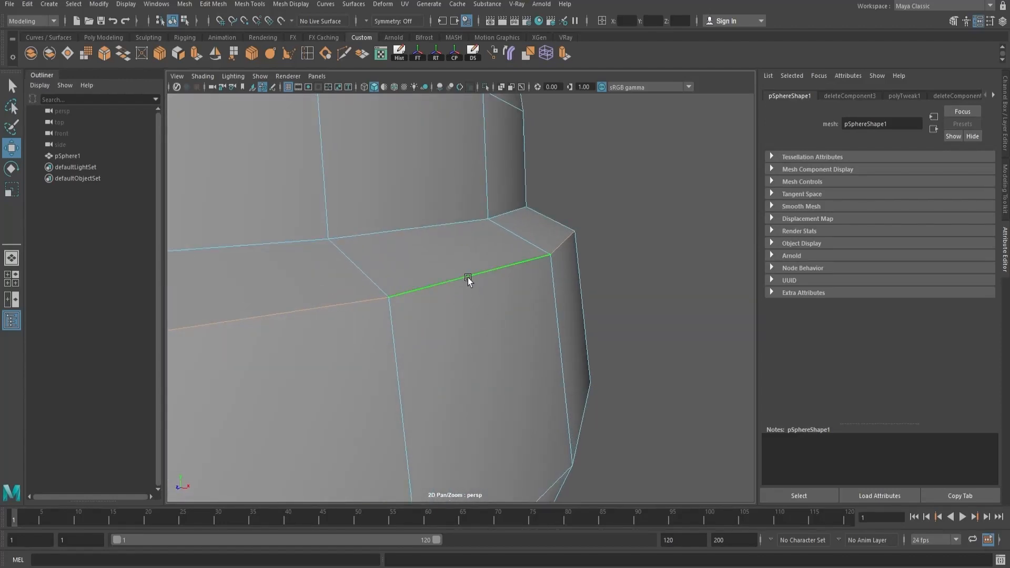
Step: Examine the edge editing commands and mesh tools offered for the shoulder's outer edge loop
{"action": "right_click", "coordinate": [496, 266], "text": "shift"}
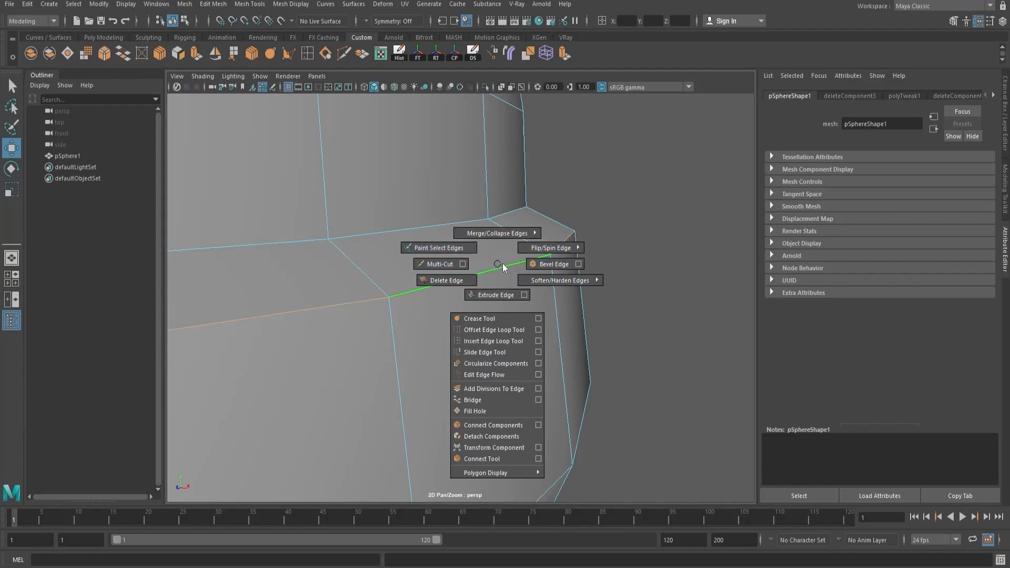
{"action": "left_click", "coordinate": [317, 261]}
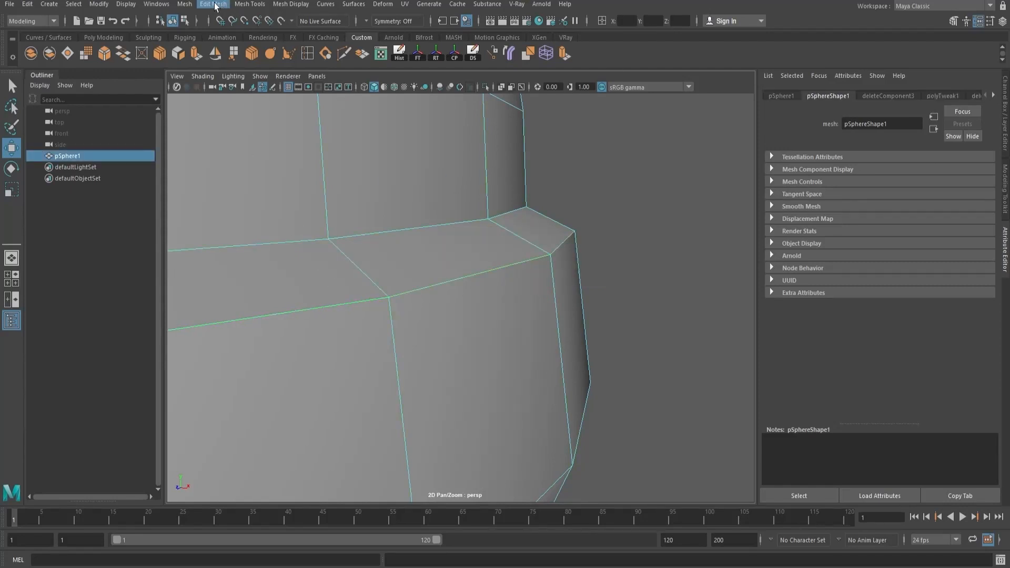
{"action": "left_click", "coordinate": [184, 4]}
{"action": "mouse_move", "coordinate": [252, 8]}
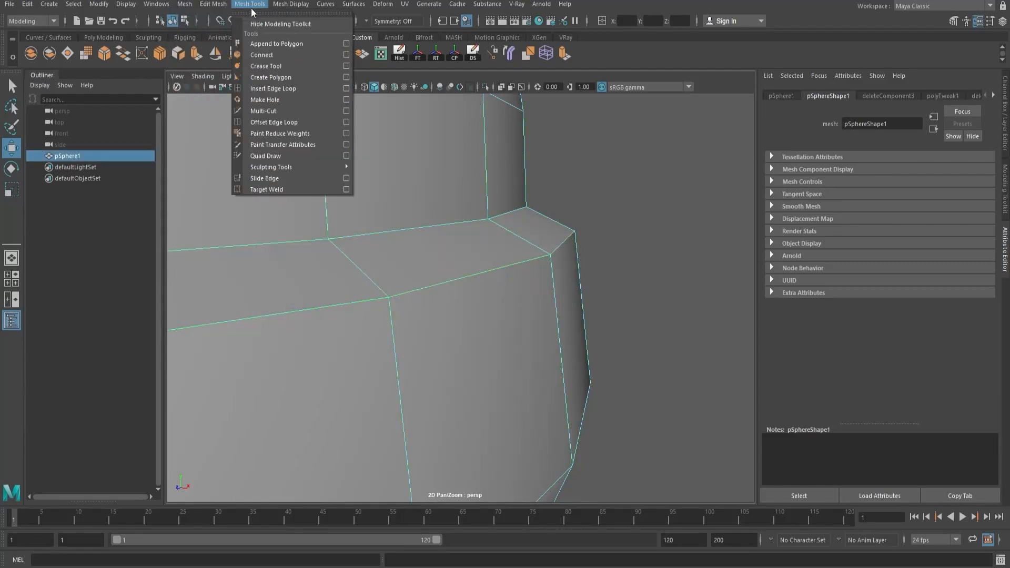
{"action": "left_click", "coordinate": [214, 7]}
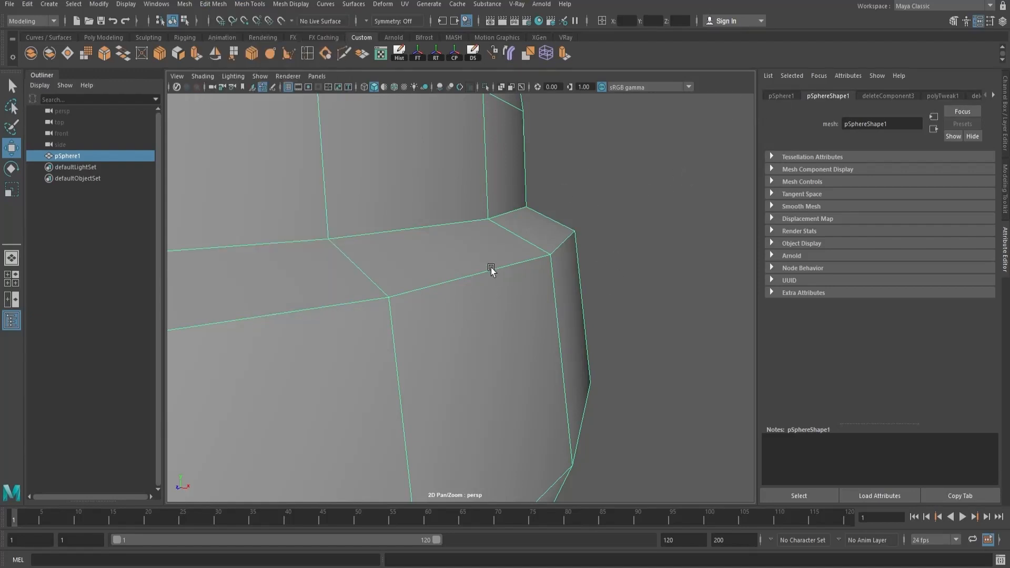
{"action": "left_click", "coordinate": [498, 279]}
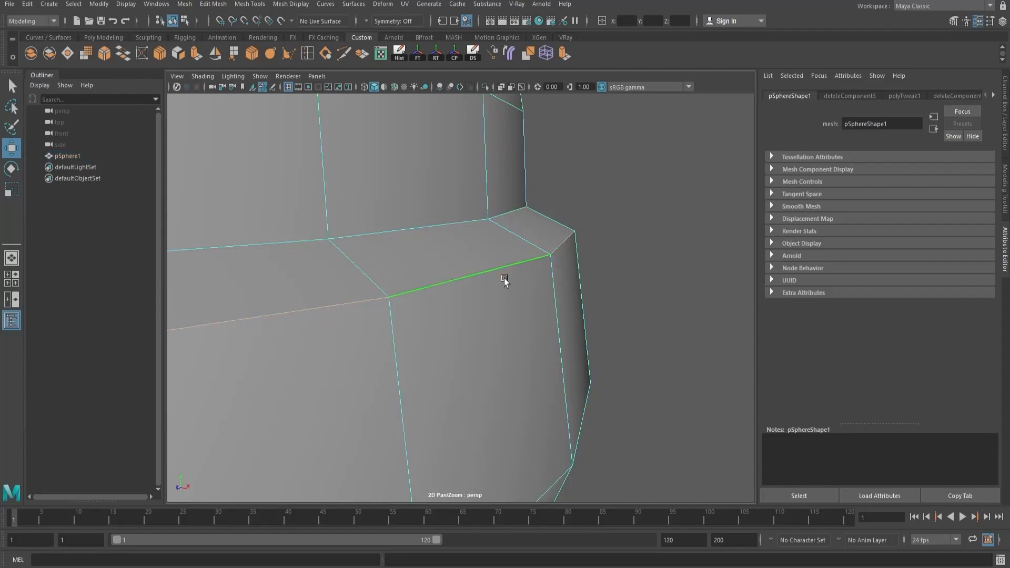
{"action": "right_click", "coordinate": [521, 272], "text": "shift"}
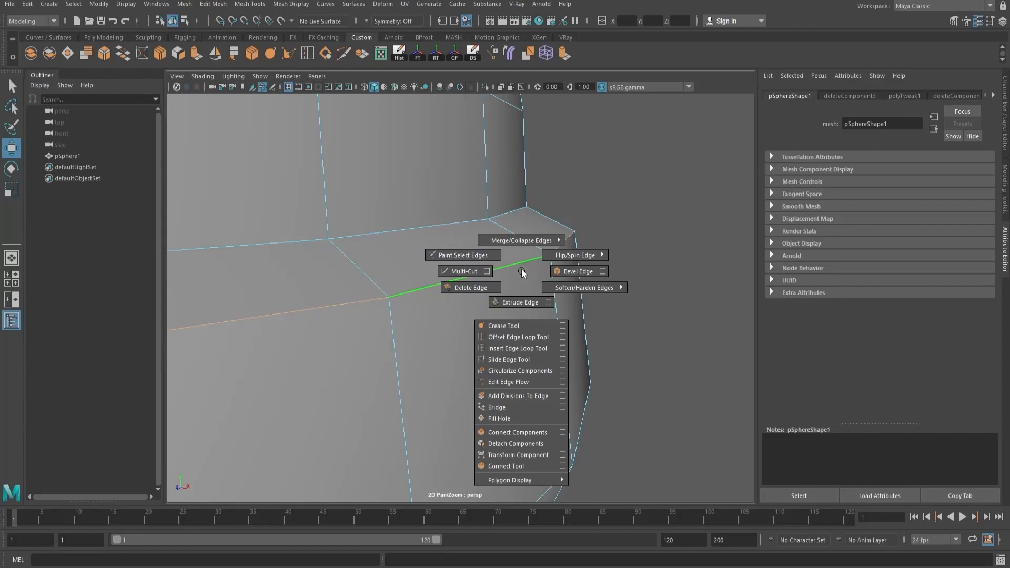
{"action": "mouse_move", "coordinate": [526, 261]}
{"action": "right_mouse_down", "text": "shift"}
{"action": "mouse_move", "coordinate": [585, 263]}
{"action": "mouse_move", "coordinate": [527, 260]}
{"action": "right_mouse_up", "text": "shift"}
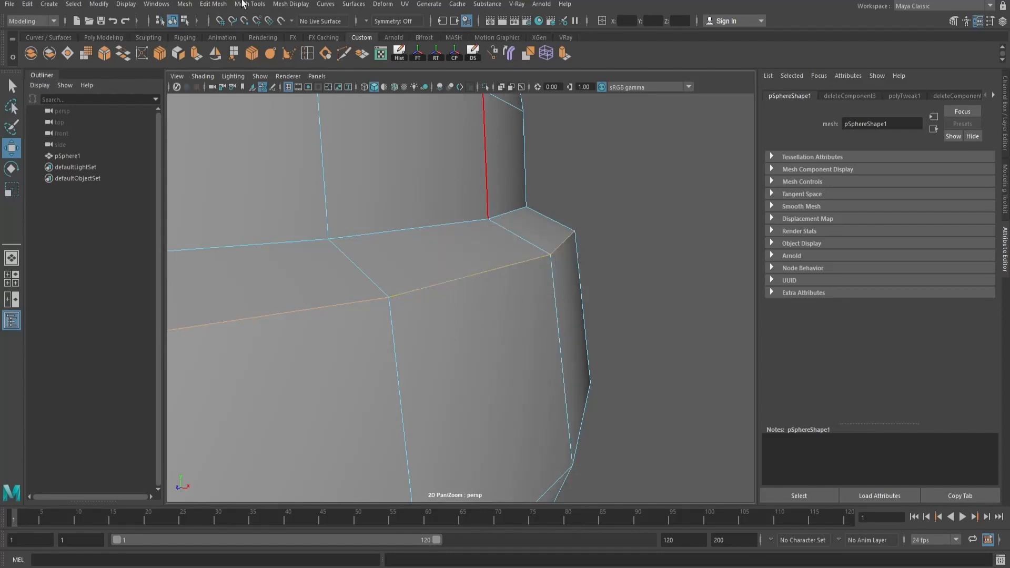
{"action": "left_click", "coordinate": [251, 4]}
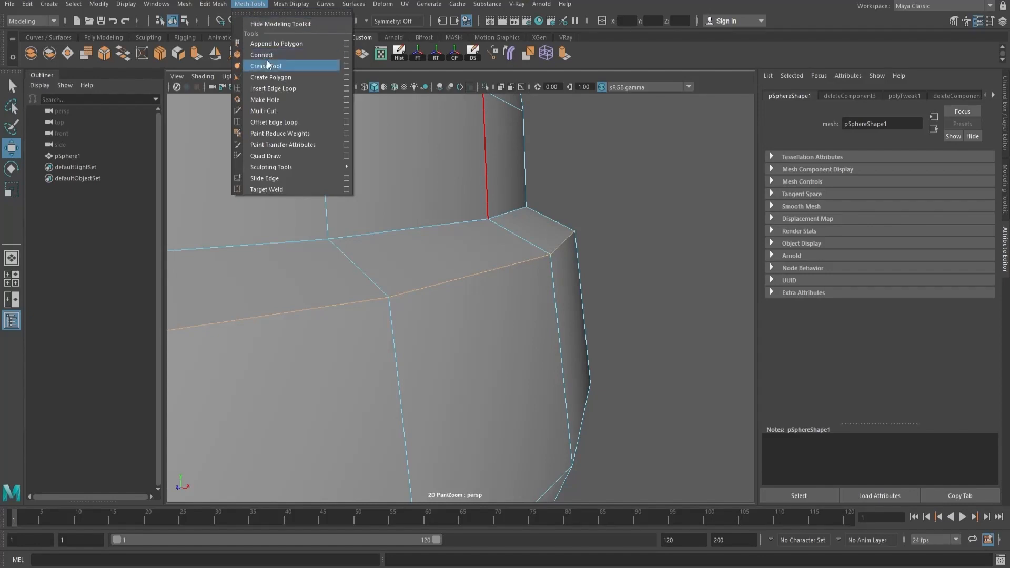
{"action": "mouse_move", "coordinate": [227, 7]}
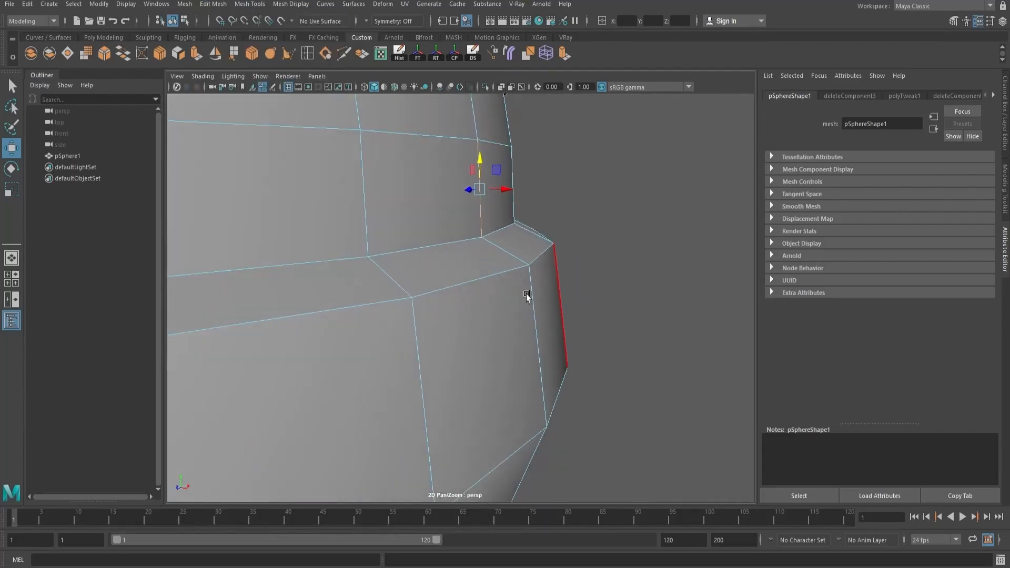
Step: Bevel the shoulder's outer edge loop with a fraction of 0.36 and 1 segment
{"action": "left_click", "coordinate": [484, 268]}
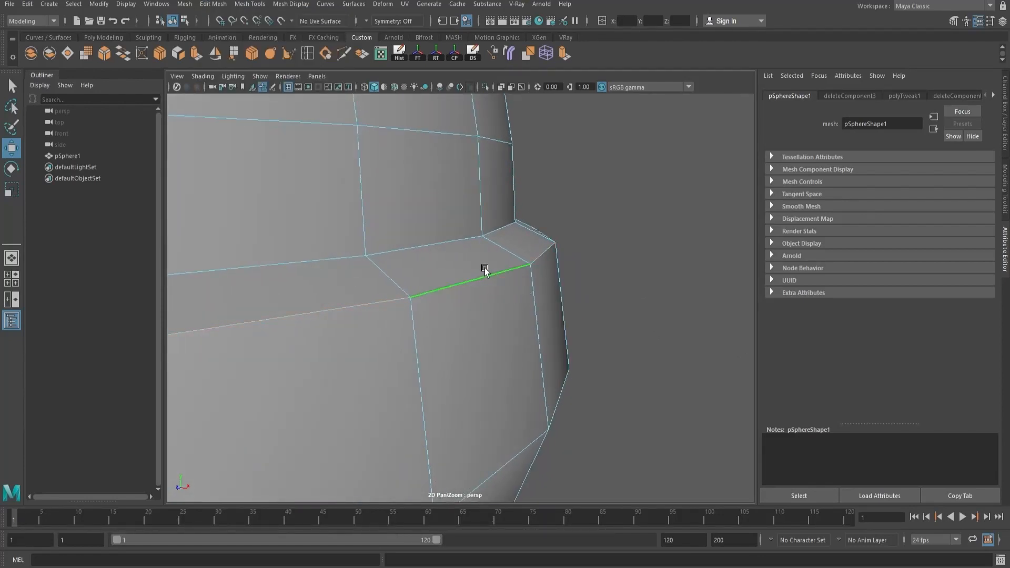
{"action": "right_click_drag", "start_coordinate": [495, 283], "coordinate": [545, 283], "text": "shift"}
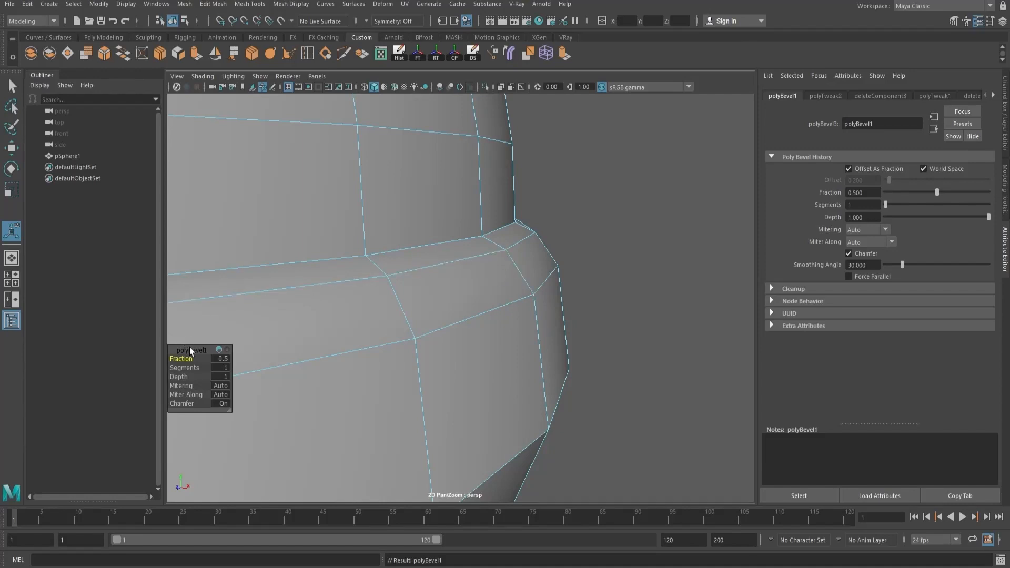
{"action": "mouse_move", "coordinate": [190, 359]}
{"action": "left_mouse_down"}
{"action": "mouse_move", "coordinate": [181, 359]}
{"action": "mouse_move", "coordinate": [194, 360]}
{"action": "mouse_move", "coordinate": [181, 359]}
{"action": "mouse_move", "coordinate": [184, 370]}
{"action": "mouse_move", "coordinate": [182, 360]}
{"action": "left_mouse_up"}
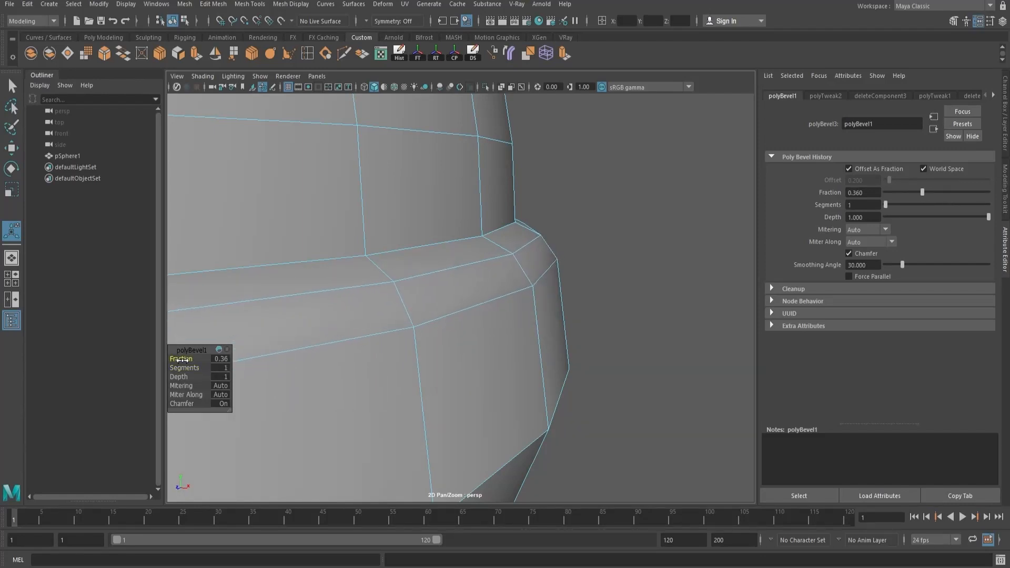
Step: Return to object mode, clear the selection and examine the shading of the bevelled shoulder
{"action": "right_click_drag", "start_coordinate": [392, 393], "coordinate": [237, 358], "text": "alt"}
{"action": "left_click_drag", "start_coordinate": [447, 349], "coordinate": [477, 356], "text": "alt"}
{"action": "right_click_drag", "start_coordinate": [453, 321], "coordinate": [550, 251]}
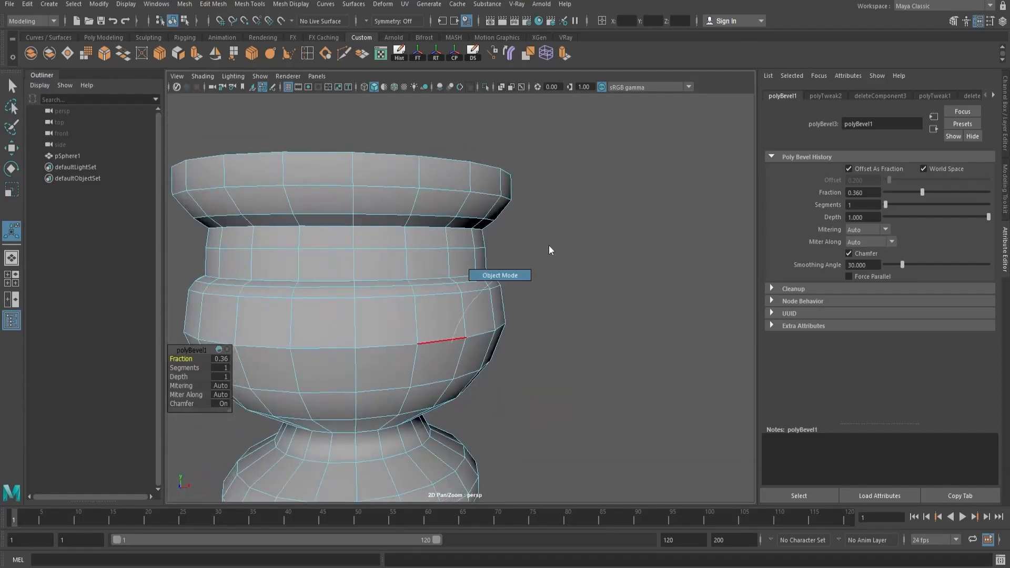
{"action": "left_click", "coordinate": [550, 251]}
{"action": "right_click_drag", "start_coordinate": [518, 295], "coordinate": [541, 310], "text": "alt"}
{"action": "left_click_drag", "start_coordinate": [541, 311], "coordinate": [514, 259], "text": "alt"}
{"action": "scroll", "coordinate": [510, 300], "scroll_direction": "up", "scroll_amount": 4}
{"action": "scroll", "coordinate": [484, 229], "scroll_direction": "up", "scroll_amount": 3}
{"action": "middle_click_drag", "start_coordinate": [514, 273], "coordinate": [556, 380], "text": "alt"}
{"action": "left_click_drag", "start_coordinate": [557, 379], "coordinate": [559, 358], "text": "alt"}
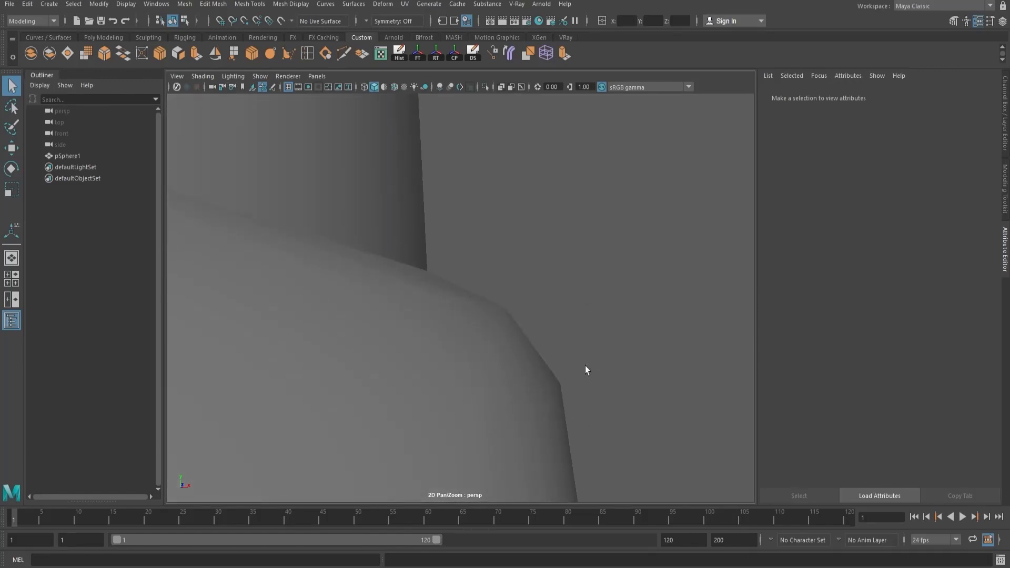
{"action": "key", "text": "space"}
{"action": "key", "text": "a"}
{"action": "key", "text": "space"}
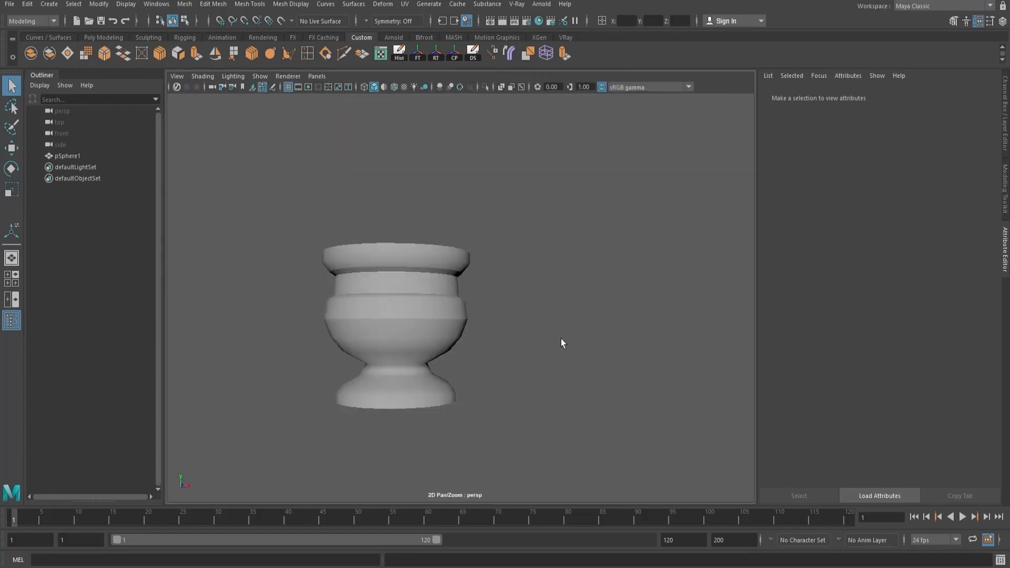
Step: Examine the whole vase from several angles, first unselected and then selected with its wireframe
{"action": "right_click_drag", "start_coordinate": [577, 311], "coordinate": [513, 309], "text": "alt"}
{"action": "scroll", "coordinate": [513, 309], "scroll_direction": "up", "scroll_amount": 4}
{"action": "left_click_drag", "start_coordinate": [514, 309], "coordinate": [515, 252], "text": "alt"}
{"action": "middle_click_drag", "start_coordinate": [515, 251], "coordinate": [549, 295], "text": "alt"}
{"action": "left_click_drag", "start_coordinate": [549, 294], "coordinate": [543, 288], "text": "alt"}
{"action": "middle_click_drag", "start_coordinate": [544, 288], "coordinate": [519, 327], "text": "alt"}
{"action": "middle_click_drag", "start_coordinate": [565, 410], "coordinate": [584, 325], "text": "alt"}
{"action": "right_click_drag", "start_coordinate": [584, 325], "coordinate": [379, 297], "text": "alt"}
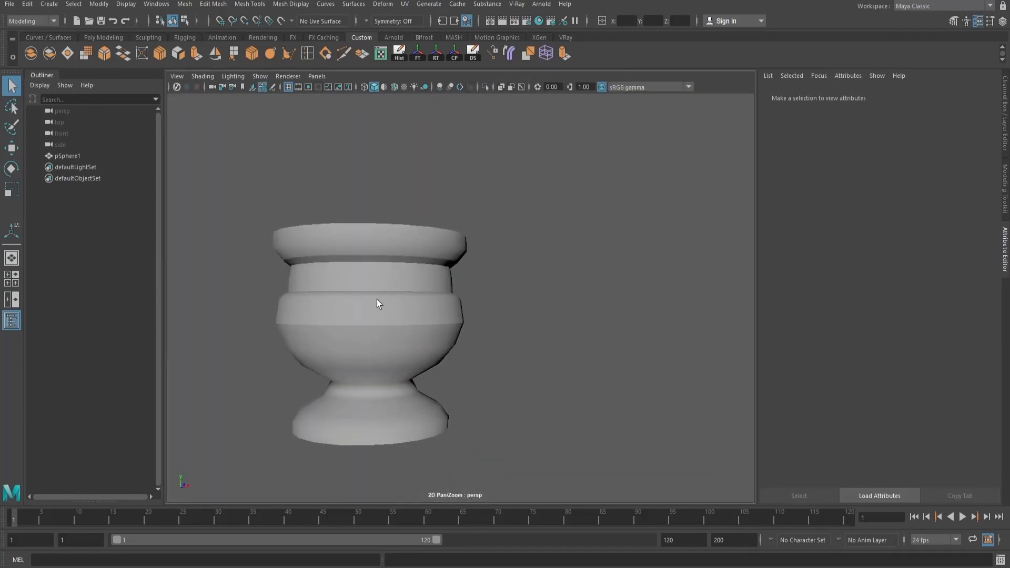
{"action": "middle_click_drag", "start_coordinate": [378, 297], "coordinate": [439, 271], "text": "alt"}
{"action": "right_click_drag", "start_coordinate": [439, 271], "coordinate": [467, 261], "text": "alt"}
{"action": "left_click", "coordinate": [487, 236]}
{"action": "middle_click_drag", "start_coordinate": [487, 235], "coordinate": [432, 286], "text": "alt"}
{"action": "right_click_drag", "start_coordinate": [363, 276], "coordinate": [449, 267], "text": "alt"}
{"action": "left_click_drag", "start_coordinate": [449, 267], "coordinate": [413, 258], "text": "alt"}
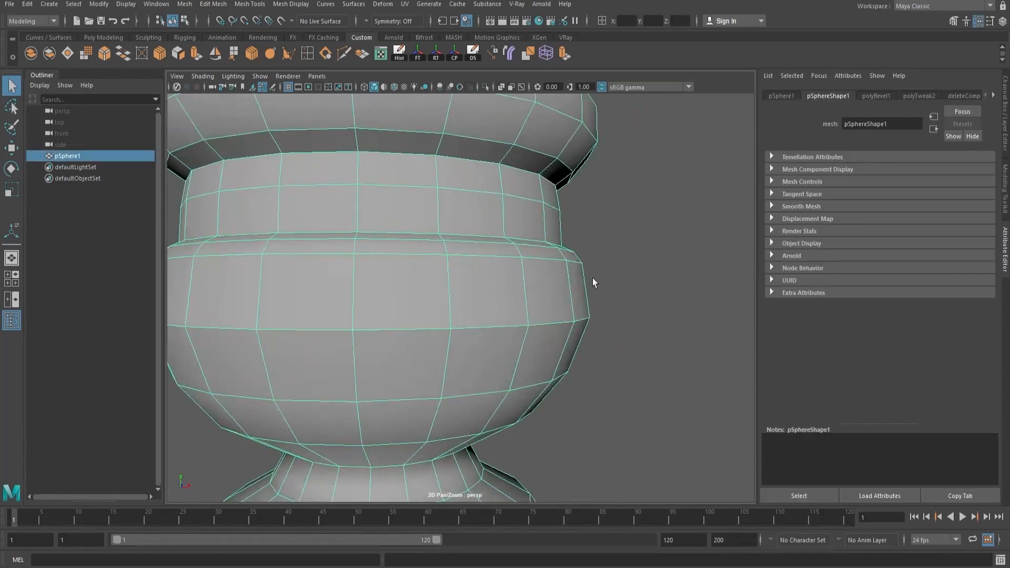
{"action": "right_click_drag", "start_coordinate": [588, 278], "coordinate": [448, 279], "text": "alt"}
{"action": "middle_click_drag", "start_coordinate": [449, 279], "coordinate": [482, 251], "text": "alt"}
{"action": "right_click_drag", "start_coordinate": [380, 263], "coordinate": [425, 264], "text": "alt"}
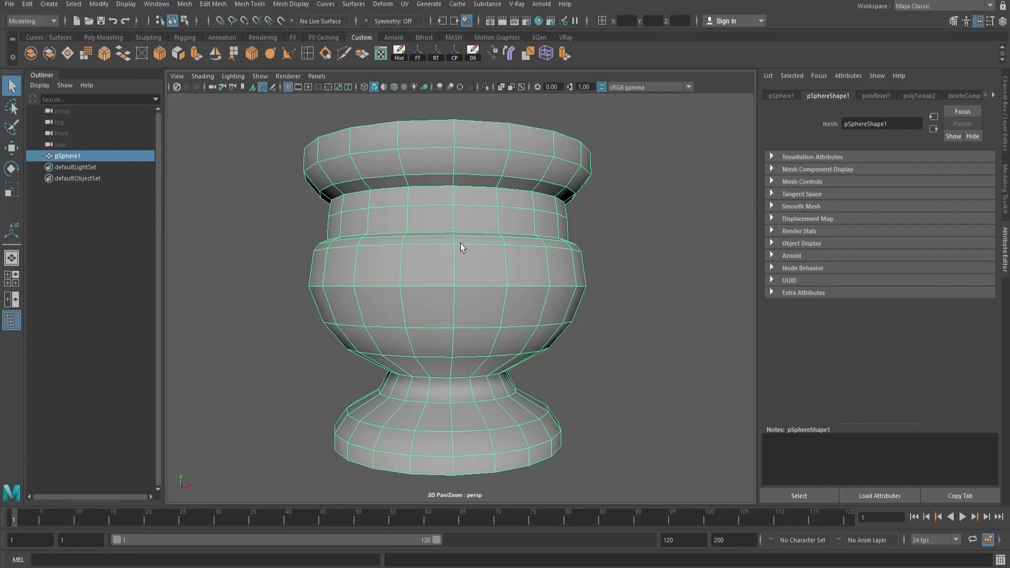
Step: Examine the hard edges around the vase's waist, base and upper body
{"action": "middle_click_drag", "start_coordinate": [483, 375], "coordinate": [480, 290], "text": "alt"}
{"action": "right_click_drag", "start_coordinate": [480, 291], "coordinate": [530, 299], "text": "alt"}
{"action": "left_click_drag", "start_coordinate": [529, 299], "coordinate": [538, 292], "text": "alt"}
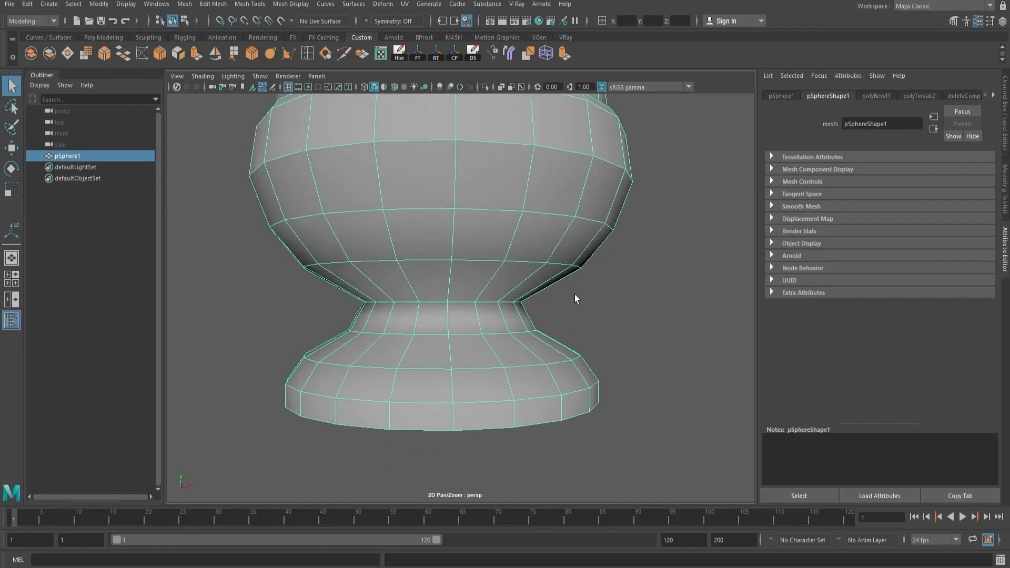
{"action": "right_click_drag", "start_coordinate": [411, 277], "coordinate": [446, 277], "text": "alt"}
{"action": "middle_click_drag", "start_coordinate": [398, 272], "coordinate": [360, 259], "text": "alt"}
{"action": "right_click_drag", "start_coordinate": [436, 295], "coordinate": [409, 293], "text": "alt"}
{"action": "middle_click_drag", "start_coordinate": [409, 293], "coordinate": [419, 231], "text": "alt"}
{"action": "middle_click_drag", "start_coordinate": [322, 271], "coordinate": [358, 353], "text": "alt"}
{"action": "left_click_drag", "start_coordinate": [410, 226], "coordinate": [409, 261], "text": "alt"}
{"action": "right_click_drag", "start_coordinate": [409, 260], "coordinate": [483, 286], "text": "alt"}
{"action": "left_click_drag", "start_coordinate": [482, 286], "coordinate": [508, 347], "text": "alt"}
Step: Switch to edge mode and bevel the edge loop at the bowl's widest part with a fraction of 0.45 and 1 segment
{"action": "middle_click_drag", "start_coordinate": [508, 347], "coordinate": [510, 286], "text": "alt"}
{"action": "right_click_drag", "start_coordinate": [509, 286], "coordinate": [557, 288], "text": "alt"}
{"action": "mouse_move", "coordinate": [516, 274]}
{"action": "middle_mouse_down", "text": "alt"}
{"action": "mouse_move", "coordinate": [561, 313]}
{"action": "mouse_move", "coordinate": [612, 317]}
{"action": "mouse_move", "coordinate": [505, 279]}
{"action": "middle_mouse_up", "text": "alt"}
{"action": "right_click_drag", "start_coordinate": [505, 278], "coordinate": [547, 295], "text": "alt"}
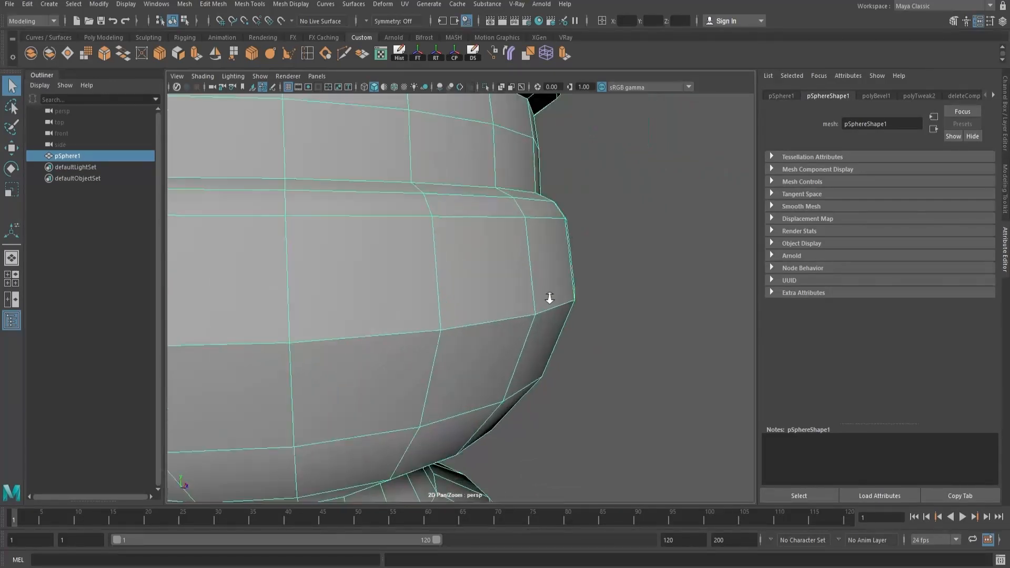
{"action": "left_click_drag", "start_coordinate": [547, 296], "coordinate": [520, 305], "text": "alt"}
{"action": "right_click_drag", "start_coordinate": [512, 345], "coordinate": [565, 321]}
{"action": "left_click", "coordinate": [505, 325]}
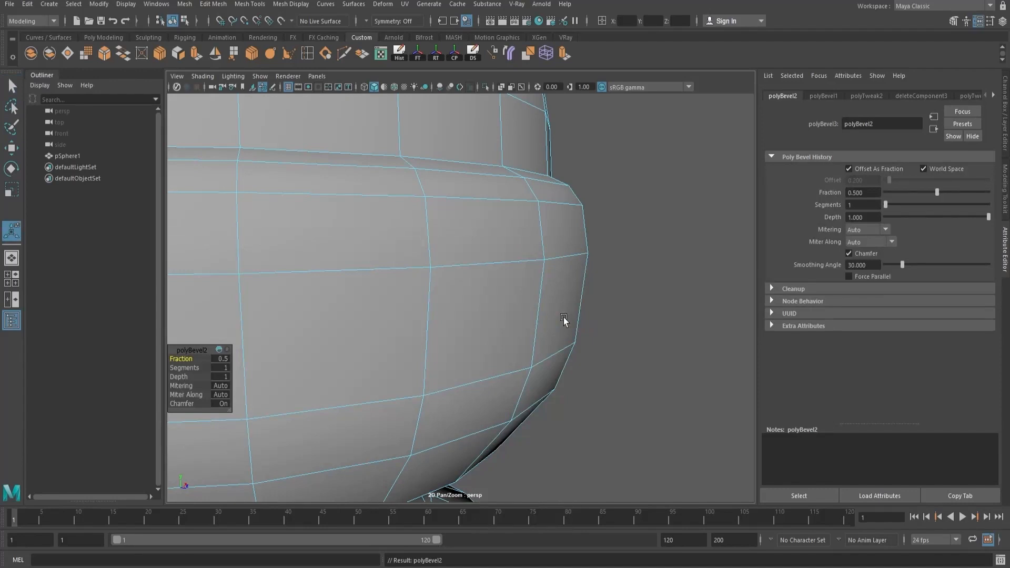
{"action": "left_click_drag", "start_coordinate": [192, 360], "coordinate": [182, 360]}
{"action": "right_click_drag", "start_coordinate": [599, 305], "coordinate": [406, 326], "text": "alt"}
{"action": "mouse_move", "coordinate": [182, 359]}
{"action": "left_mouse_down"}
{"action": "mouse_move", "coordinate": [162, 363]}
{"action": "mouse_move", "coordinate": [188, 368]}
{"action": "left_mouse_up"}
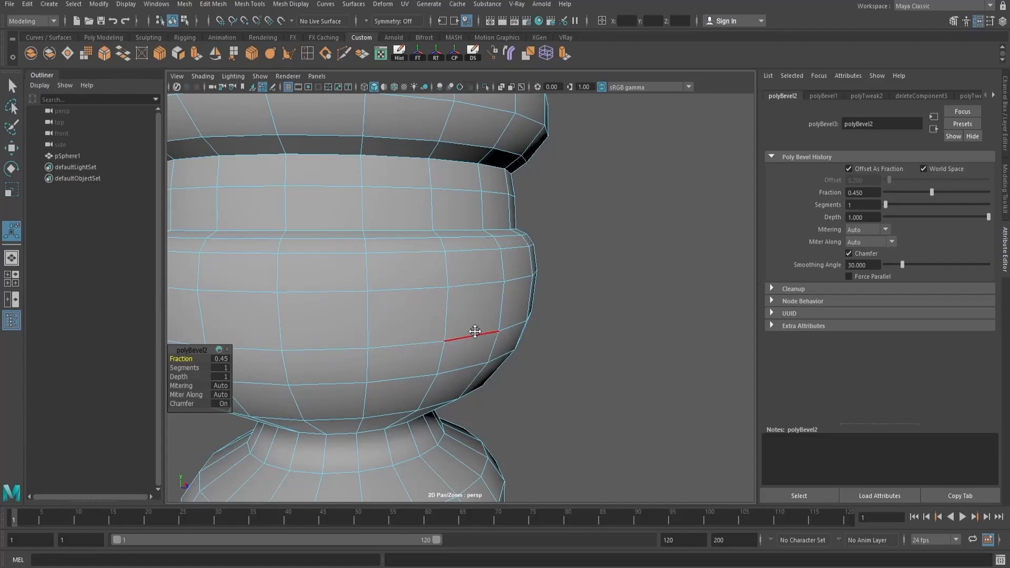
{"action": "scroll", "coordinate": [513, 321], "scroll_direction": "down", "scroll_amount": 5}
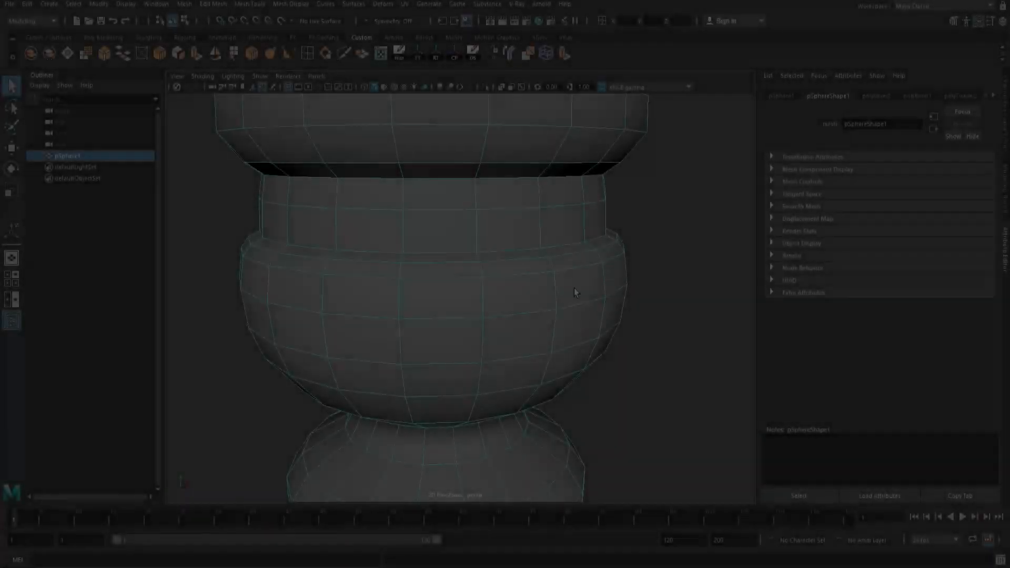
Step: Examine the edge layout around the vase's bowl, shoulder and waist from several angles
{"action": "scroll", "coordinate": [577, 316], "scroll_direction": "up", "scroll_amount": 2}
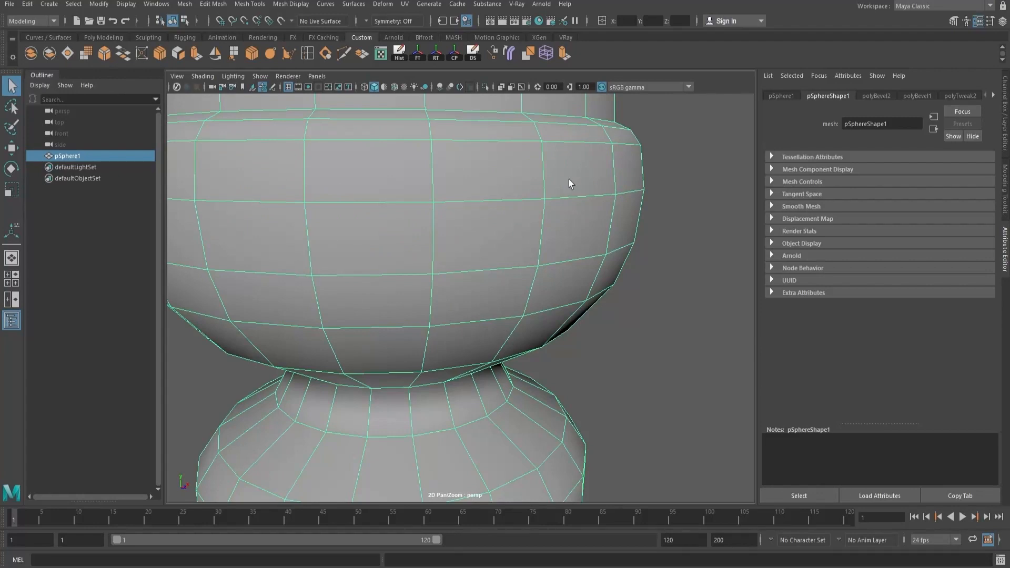
{"action": "right_click_drag", "start_coordinate": [598, 235], "coordinate": [511, 231], "text": "alt"}
{"action": "left_click_drag", "start_coordinate": [512, 231], "coordinate": [516, 214], "text": "alt"}
{"action": "middle_click_drag", "start_coordinate": [475, 198], "coordinate": [491, 257], "text": "alt"}
{"action": "right_click_drag", "start_coordinate": [374, 267], "coordinate": [441, 268], "text": "alt"}
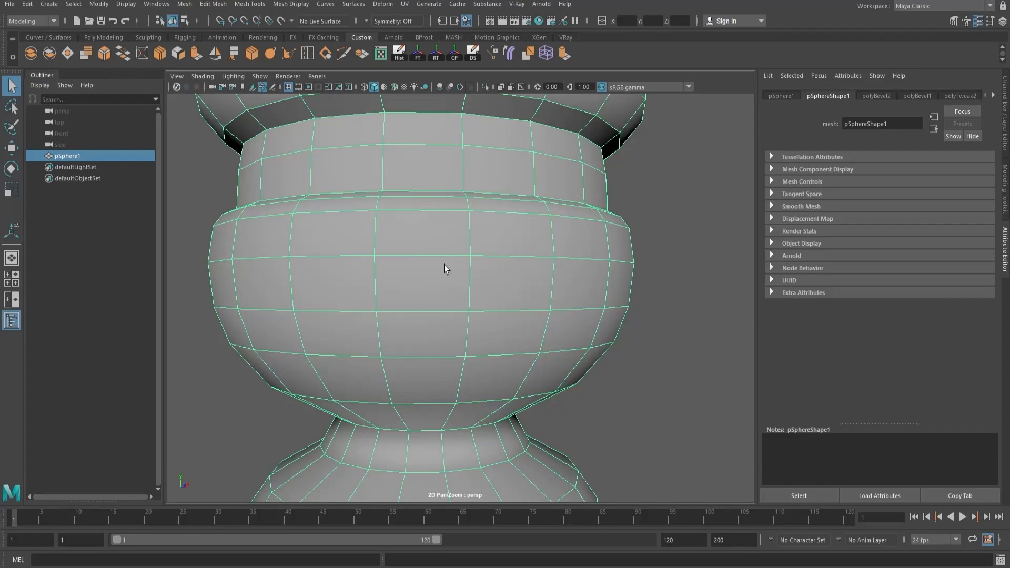
{"action": "right_click_drag", "start_coordinate": [346, 298], "coordinate": [373, 296], "text": "alt"}
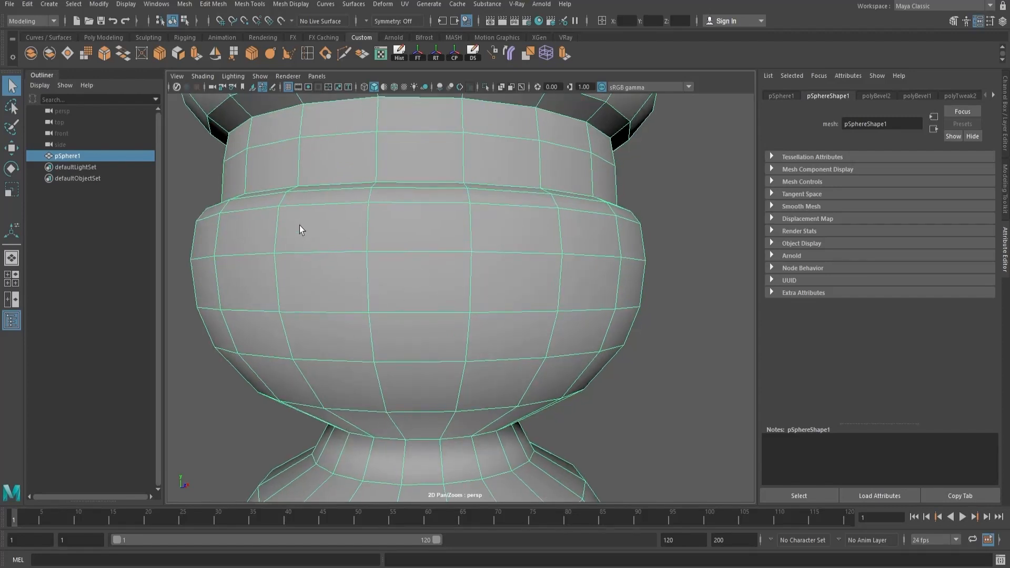
{"action": "left_click_drag", "start_coordinate": [559, 282], "coordinate": [503, 295], "text": "alt"}
{"action": "middle_click_drag", "start_coordinate": [539, 285], "coordinate": [486, 280], "text": "alt"}
{"action": "right_click_drag", "start_coordinate": [487, 280], "coordinate": [508, 277], "text": "alt"}
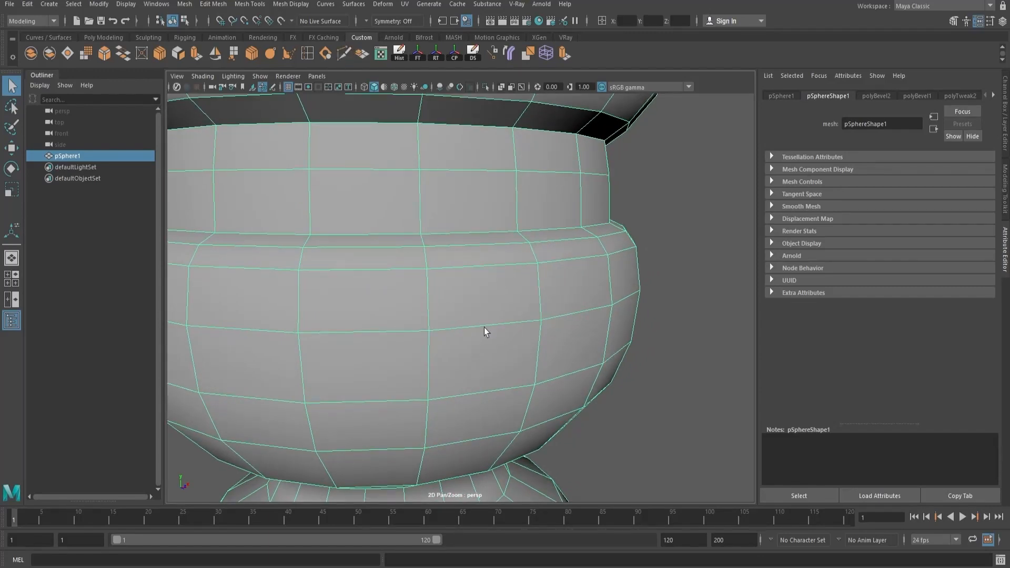
Step: Use the Multi-Cut tool to cut zigzag edges between alternating vertices of the two edge loops around the bowl's upper part
{"action": "mouse_move", "coordinate": [499, 304]}
{"action": "right_mouse_down", "text": "shift"}
{"action": "mouse_move", "coordinate": [434, 319]}
{"action": "mouse_move", "coordinate": [439, 305]}
{"action": "mouse_move", "coordinate": [423, 292]}
{"action": "mouse_move", "coordinate": [443, 314]}
{"action": "mouse_move", "coordinate": [440, 294]}
{"action": "mouse_move", "coordinate": [496, 303]}
{"action": "right_mouse_up", "text": "shift"}
{"action": "left_click", "coordinate": [256, 7]}
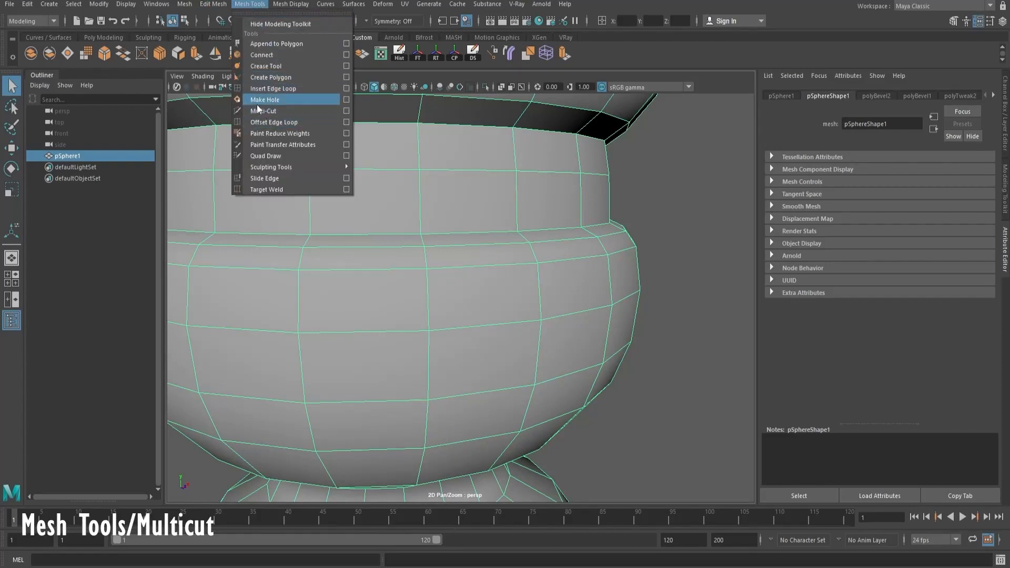
{"action": "left_click", "coordinate": [473, 294]}
{"action": "right_click_drag", "start_coordinate": [478, 277], "coordinate": [414, 270], "text": "shift"}
{"action": "left_click_drag", "start_coordinate": [497, 310], "coordinate": [465, 294], "text": "alt"}
{"action": "scroll", "coordinate": [361, 241], "scroll_direction": "up", "scroll_amount": 3}
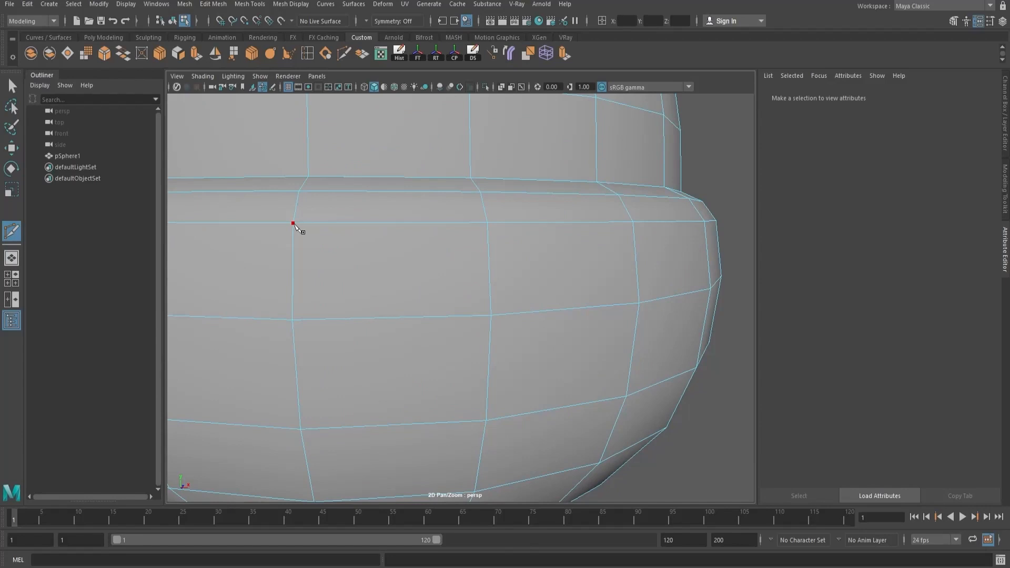
{"action": "left_click", "coordinate": [491, 315]}
{"action": "left_click", "coordinate": [637, 223]}
{"action": "scroll", "coordinate": [637, 223], "scroll_direction": "down", "scroll_amount": 3}
{"action": "middle_click_drag", "start_coordinate": [647, 254], "coordinate": [284, 284], "text": "alt"}
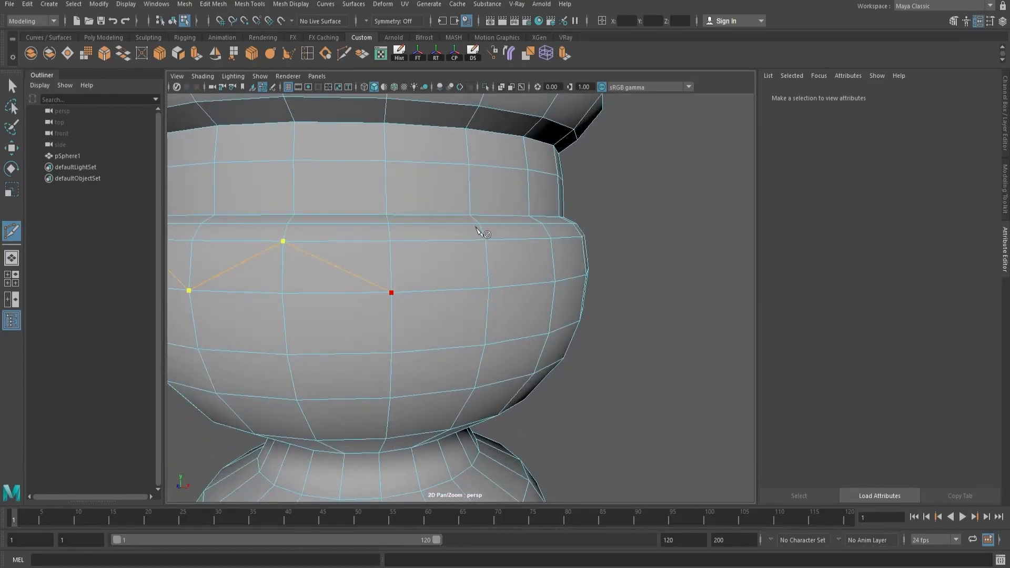
{"action": "left_click", "coordinate": [485, 239]}
{"action": "left_click", "coordinate": [555, 282]}
{"action": "left_click_drag", "start_coordinate": [588, 277], "coordinate": [489, 263], "text": "alt"}
{"action": "scroll", "coordinate": [486, 253], "scroll_direction": "down", "scroll_amount": 1}
{"action": "left_click", "coordinate": [495, 235]}
{"action": "left_click_drag", "start_coordinate": [445, 268], "coordinate": [611, 287], "text": "alt"}
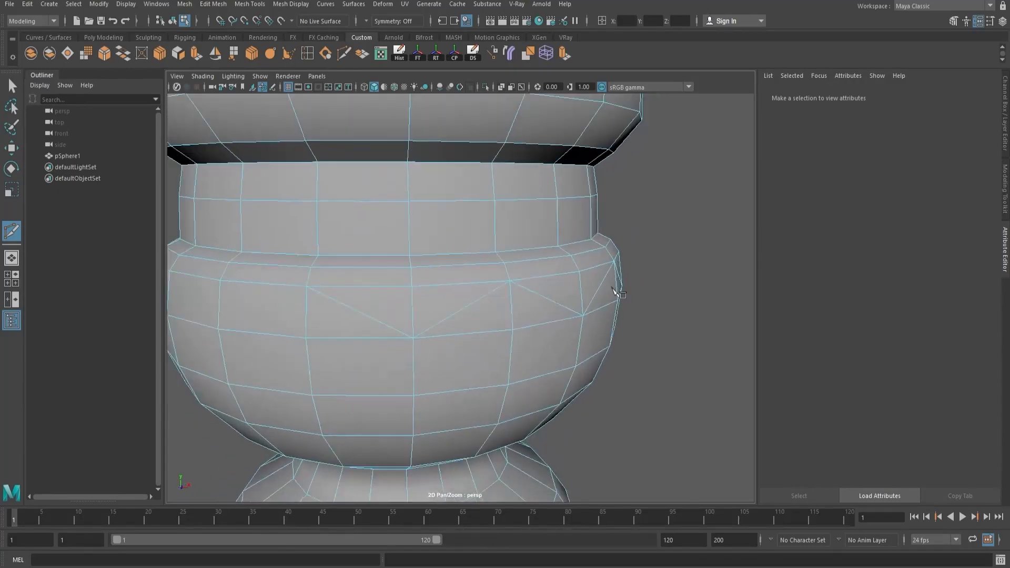
Step: Undo the zigzag cuts around the bowl
{"action": "right_click_drag", "start_coordinate": [612, 288], "coordinate": [472, 292], "text": "alt"}
{"action": "right_click_drag", "start_coordinate": [394, 311], "coordinate": [495, 314], "text": "alt"}
{"action": "key", "text": "ctrl+z"}
{"action": "left_click_drag", "start_coordinate": [541, 322], "coordinate": [511, 307], "text": "alt"}
{"action": "mouse_move", "coordinate": [463, 309]}
{"action": "right_mouse_down", "text": "alt"}
{"action": "mouse_move", "coordinate": [523, 317]}
{"action": "mouse_move", "coordinate": [421, 295]}
{"action": "mouse_move", "coordinate": [468, 301]}
{"action": "right_mouse_up", "text": "alt"}
{"action": "scroll", "coordinate": [413, 275], "scroll_direction": "down", "scroll_amount": 1}
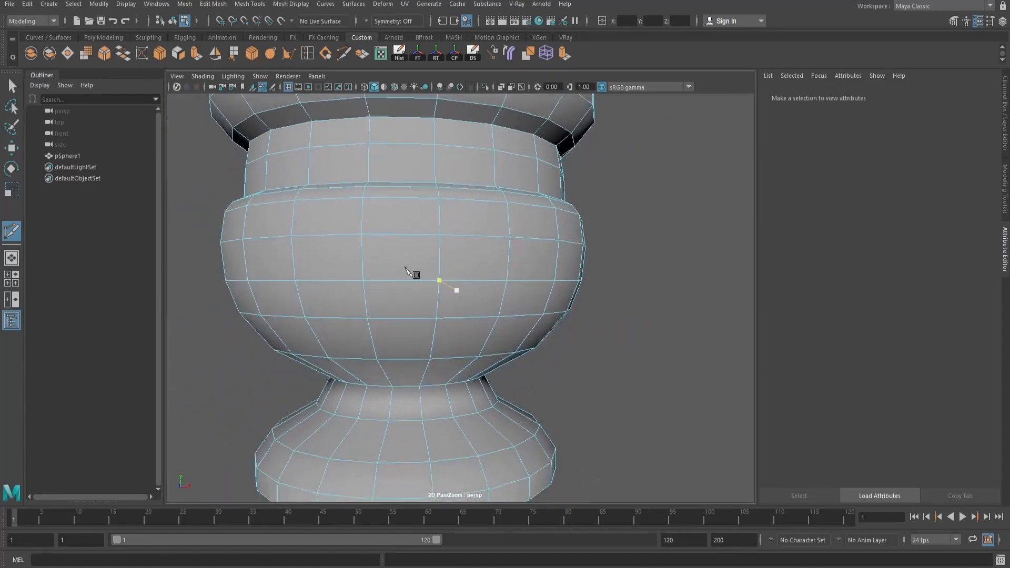
Step: Insert a horizontal edge loop around the bowl with the Multi-Cut tool, midway between the two loops near its widest part
{"action": "scroll", "coordinate": [417, 230], "scroll_direction": "up", "scroll_amount": 3}
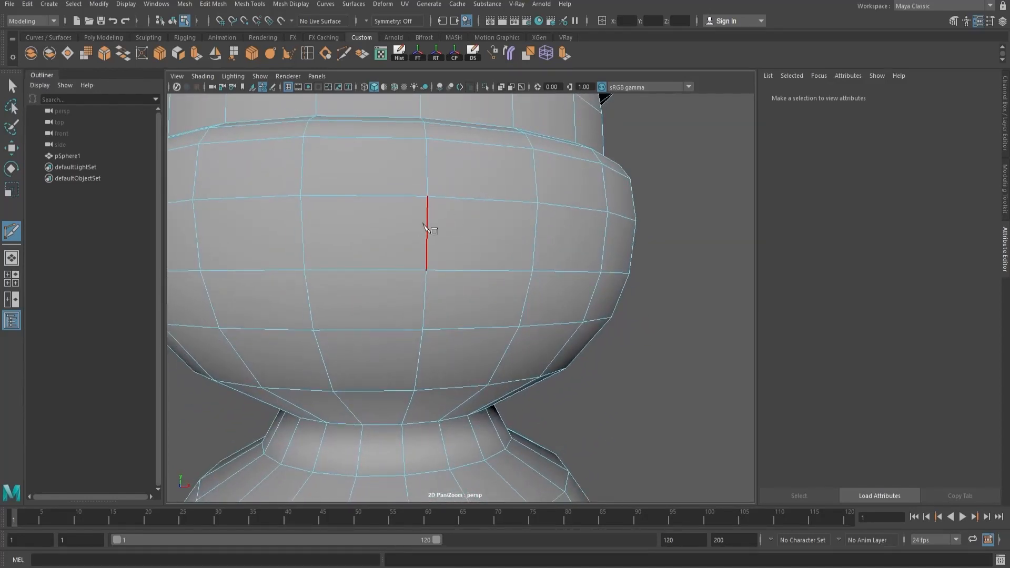
{"action": "left_click", "coordinate": [427, 196]}
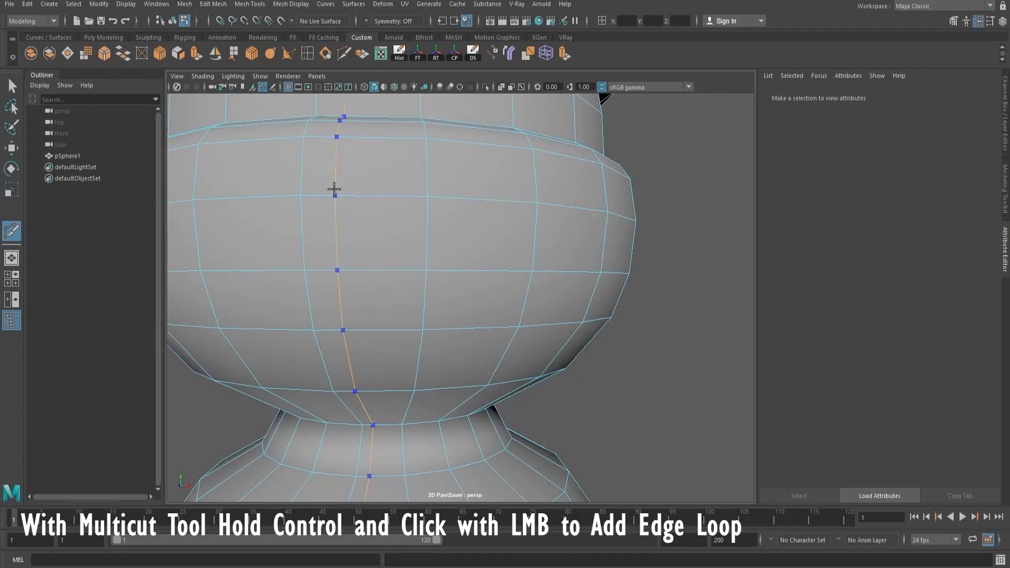
{"action": "scroll", "coordinate": [505, 253], "scroll_direction": "down", "scroll_amount": 3}
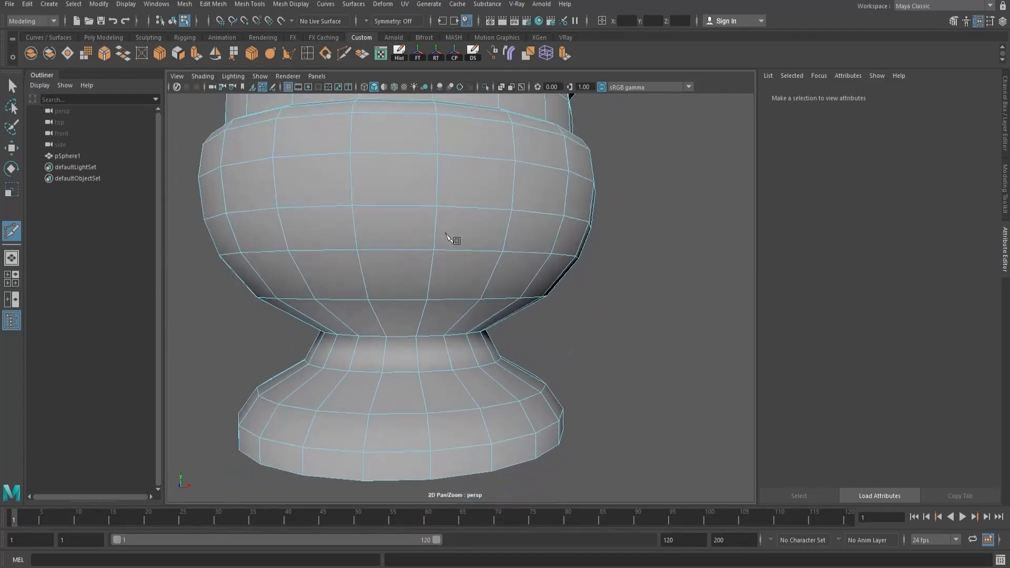
{"action": "scroll", "coordinate": [425, 231], "scroll_direction": "up", "scroll_amount": 3}
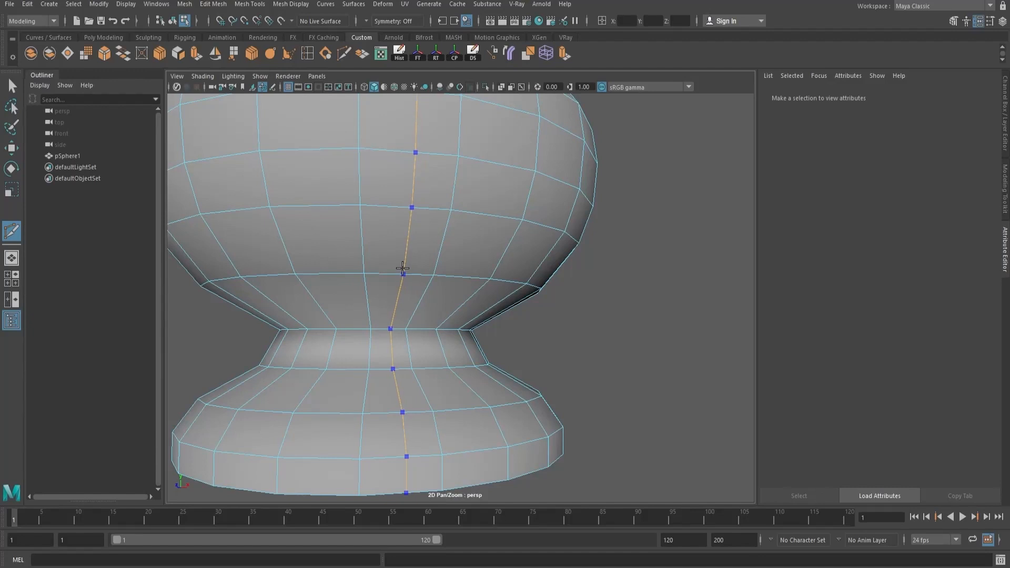
{"action": "left_click_drag", "start_coordinate": [496, 219], "coordinate": [522, 244], "text": "alt"}
{"action": "scroll", "coordinate": [522, 245], "scroll_direction": "down", "scroll_amount": 1}
{"action": "middle_click_drag", "start_coordinate": [522, 245], "coordinate": [427, 268], "text": "alt"}
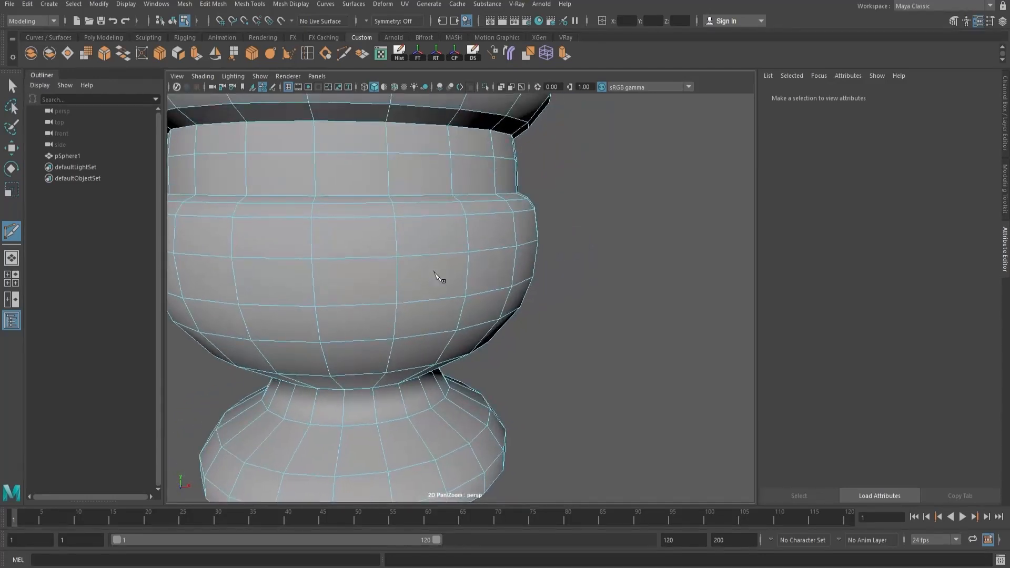
{"action": "scroll", "coordinate": [427, 269], "scroll_direction": "up", "scroll_amount": 3}
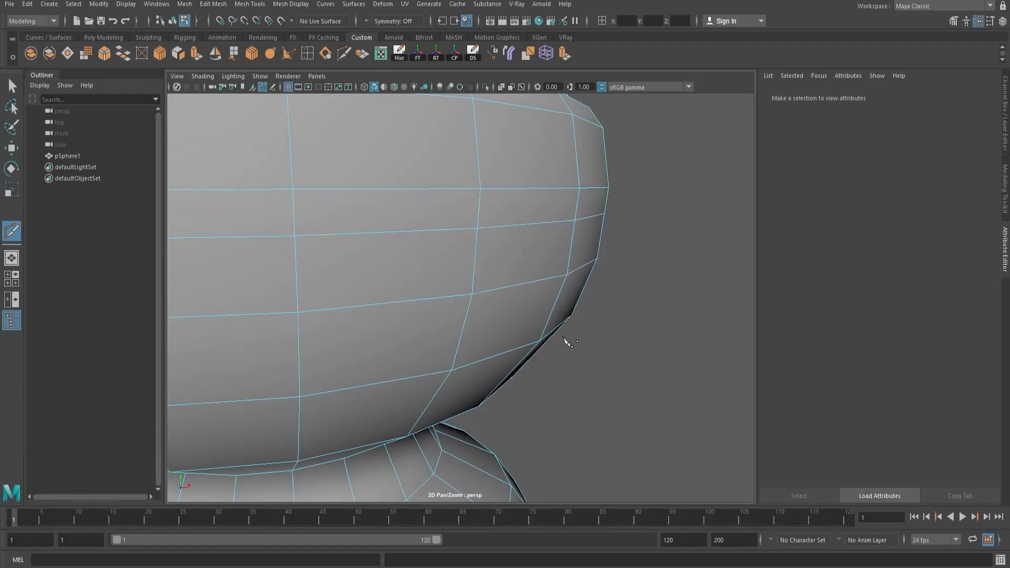
{"action": "left_click", "coordinate": [476, 235], "text": "ctrl"}
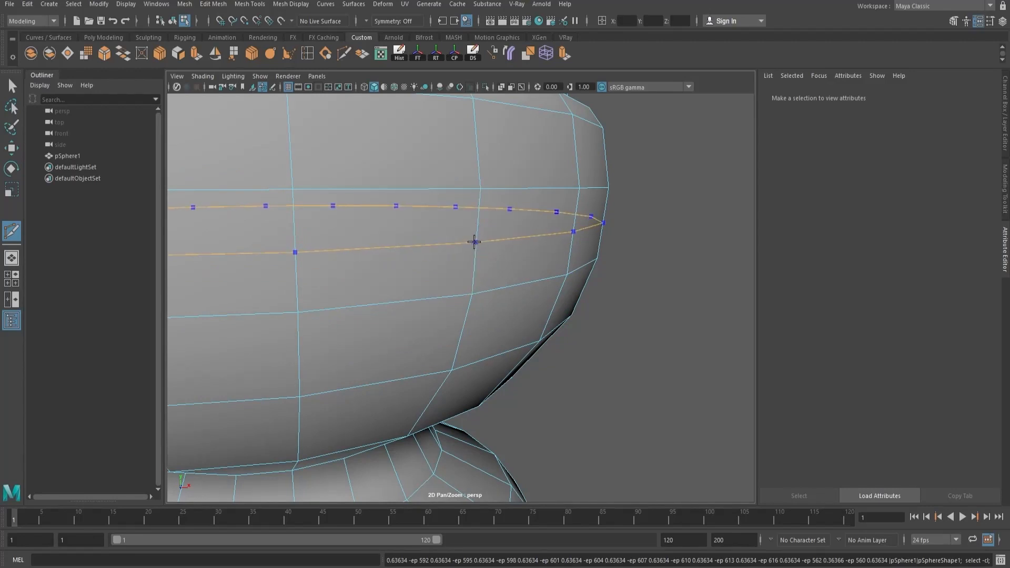
{"action": "left_click", "coordinate": [474, 242], "text": "ctrl"}
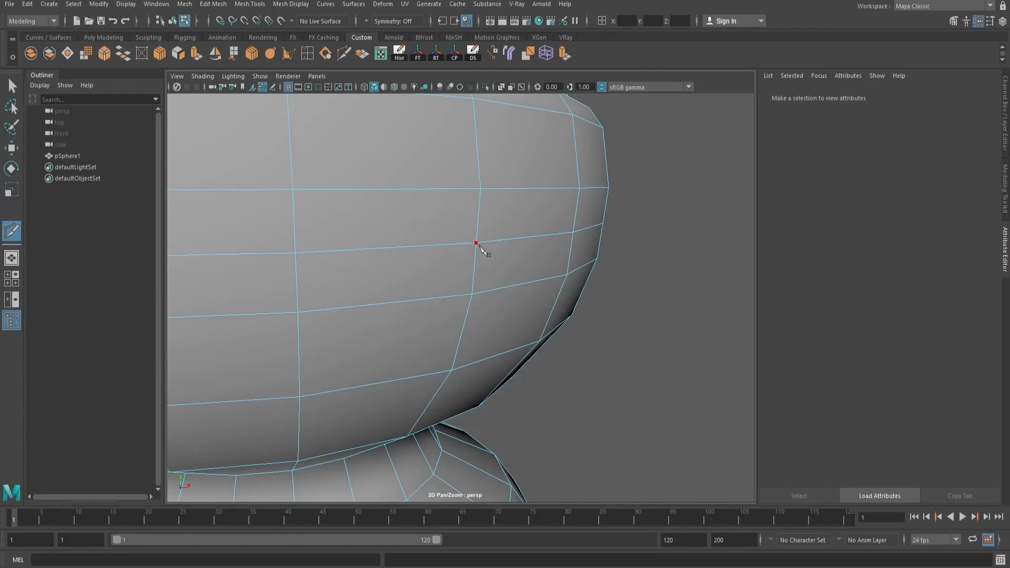
{"action": "key", "text": "q"}
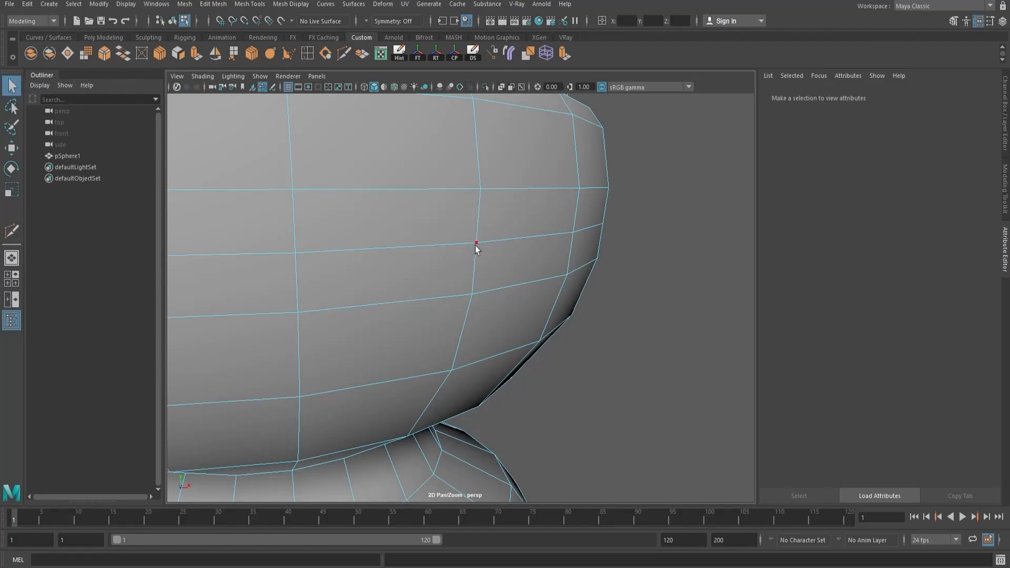
Step: Select the new horizontal edge loop in edge mode and scale it inward to form a groove around the bowl
{"action": "key", "text": "w"}
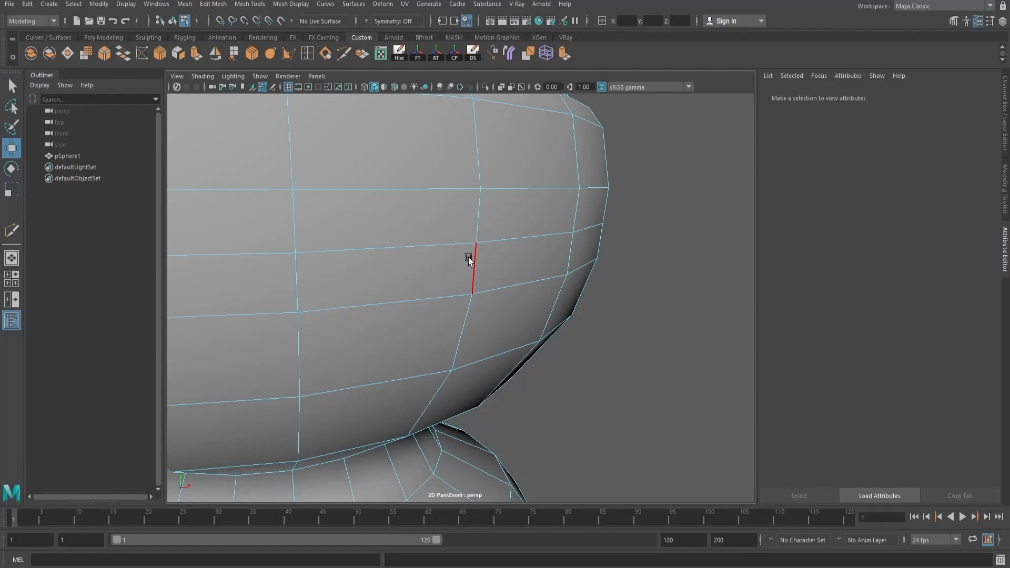
{"action": "scroll", "coordinate": [403, 273], "scroll_direction": "down", "scroll_amount": 6}
{"action": "scroll", "coordinate": [396, 269], "scroll_direction": "up", "scroll_amount": 5}
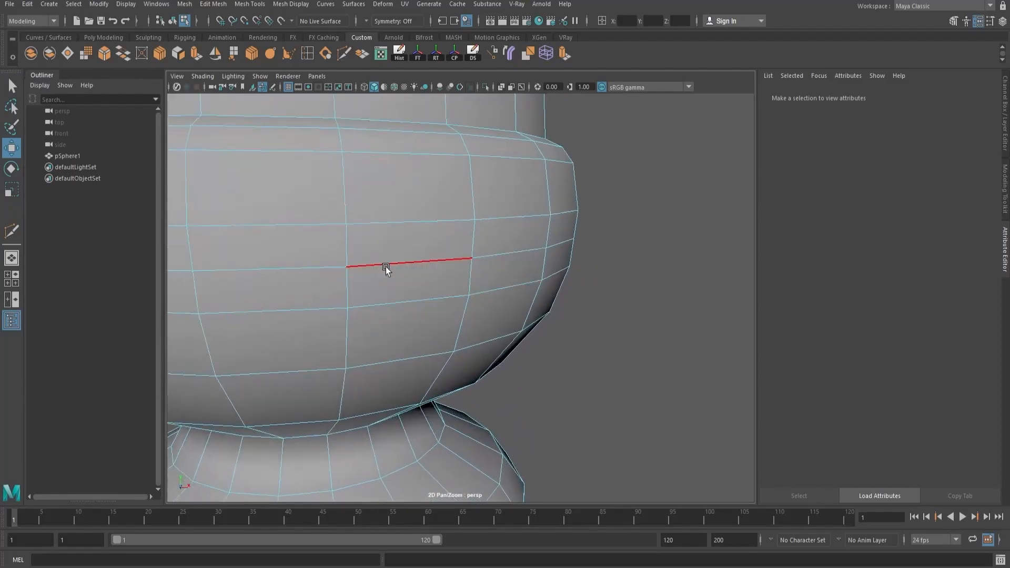
{"action": "right_click_drag", "start_coordinate": [397, 272], "coordinate": [394, 260]}
{"action": "double_click", "coordinate": [395, 260]}
{"action": "scroll", "coordinate": [395, 259], "scroll_direction": "down", "scroll_amount": 5}
{"action": "scroll", "coordinate": [604, 298], "scroll_direction": "up", "scroll_amount": 6}
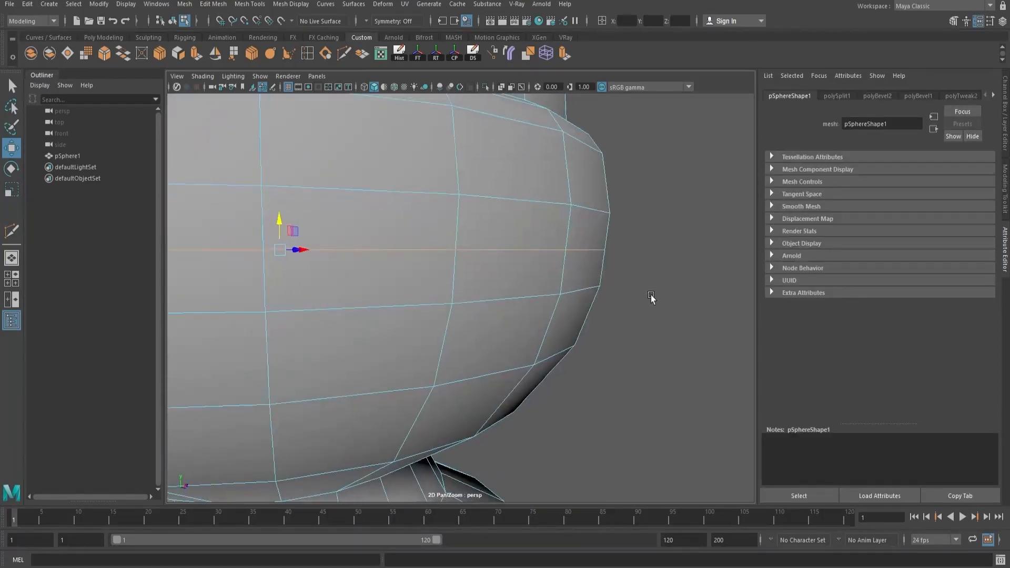
{"action": "scroll", "coordinate": [658, 294], "scroll_direction": "up", "scroll_amount": 3}
{"action": "scroll", "coordinate": [300, 276], "scroll_direction": "down", "scroll_amount": 3}
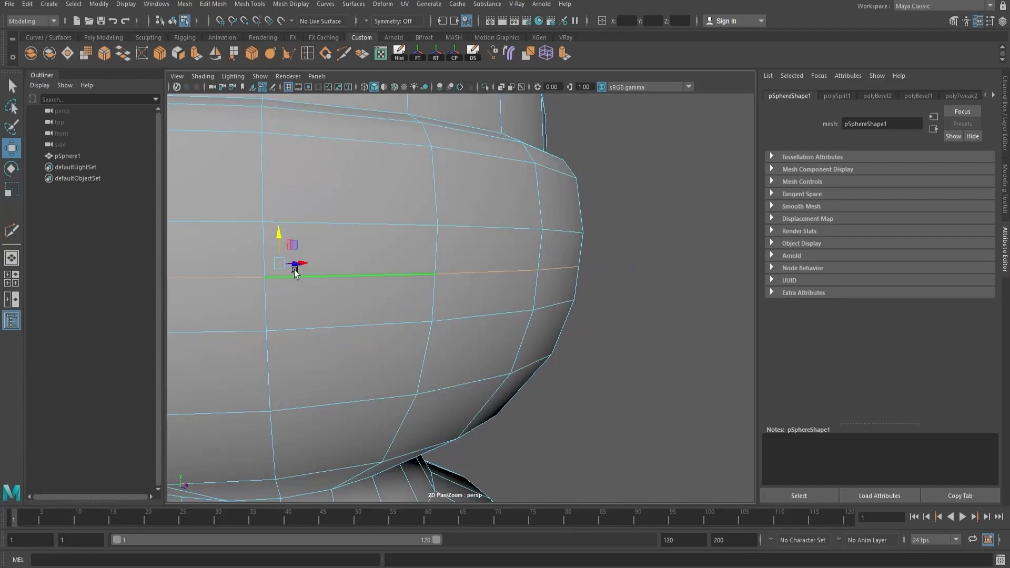
{"action": "key", "text": "r"}
{"action": "left_click_drag", "start_coordinate": [280, 264], "coordinate": [259, 281]}
Step: Select the edge loops directly above and below the groove and scale them vertically toward each other to narrow it
{"action": "scroll", "coordinate": [319, 289], "scroll_direction": "down", "scroll_amount": 2}
{"action": "scroll", "coordinate": [321, 288], "scroll_direction": "down", "scroll_amount": 3}
{"action": "scroll", "coordinate": [342, 287], "scroll_direction": "up", "scroll_amount": 2}
{"action": "double_click", "coordinate": [430, 263]}
{"action": "double_click", "coordinate": [429, 302], "text": "shift"}
{"action": "key", "text": "w"}
{"action": "key", "text": "r"}
{"action": "left_click_drag", "start_coordinate": [368, 256], "coordinate": [365, 273]}
{"action": "scroll", "coordinate": [446, 289], "scroll_direction": "up", "scroll_amount": 4}
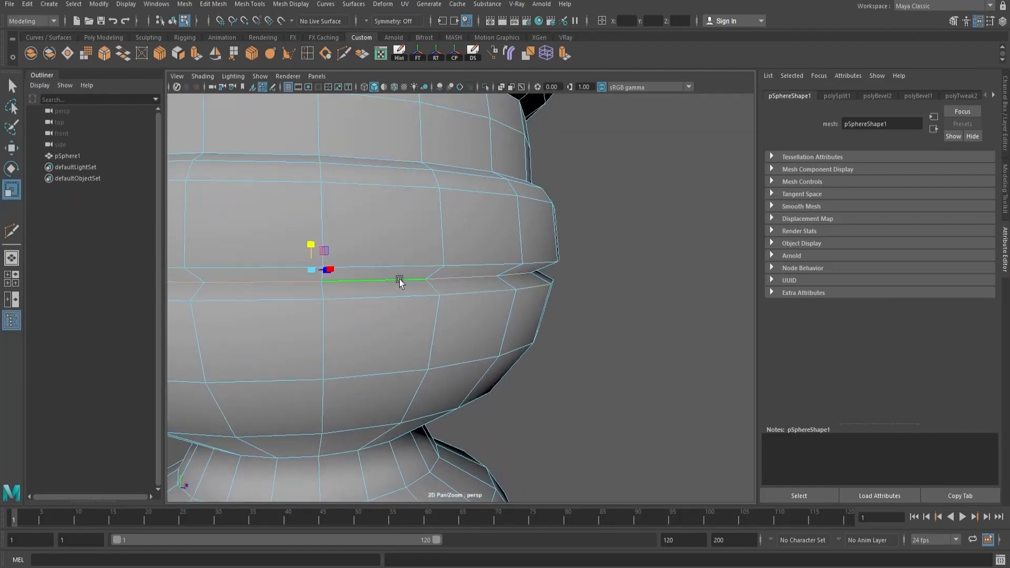
{"action": "left_click", "coordinate": [312, 272]}
{"action": "key", "text": "w"}
{"action": "scroll", "coordinate": [495, 273], "scroll_direction": "down", "scroll_amount": 4}
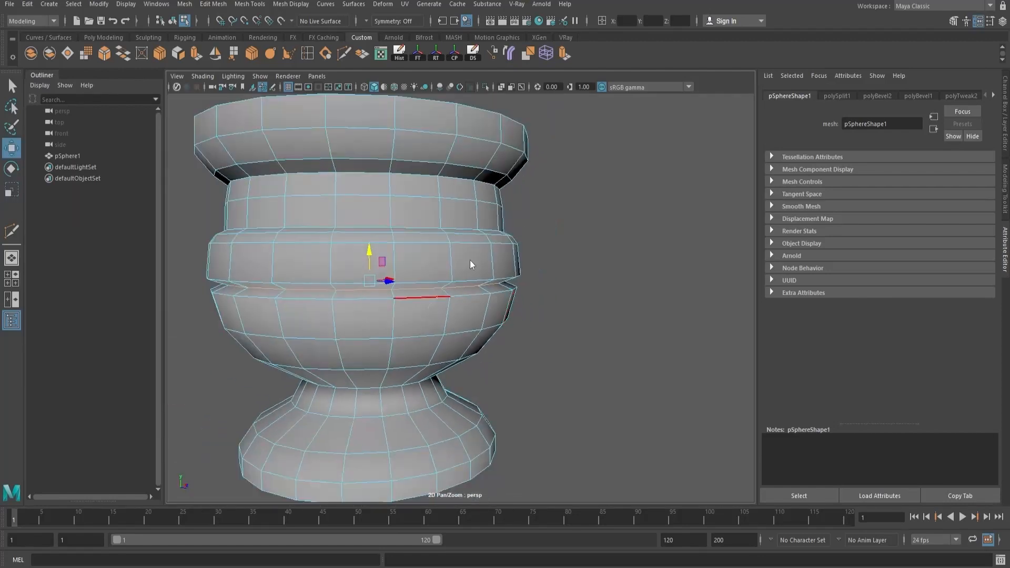
Step: Return to object mode, reselect the vase and examine the groove and the band above it from several angles
{"action": "left_click", "coordinate": [663, 333]}
{"action": "left_click", "coordinate": [392, 276]}
{"action": "scroll", "coordinate": [383, 284], "scroll_direction": "up", "scroll_amount": 5}
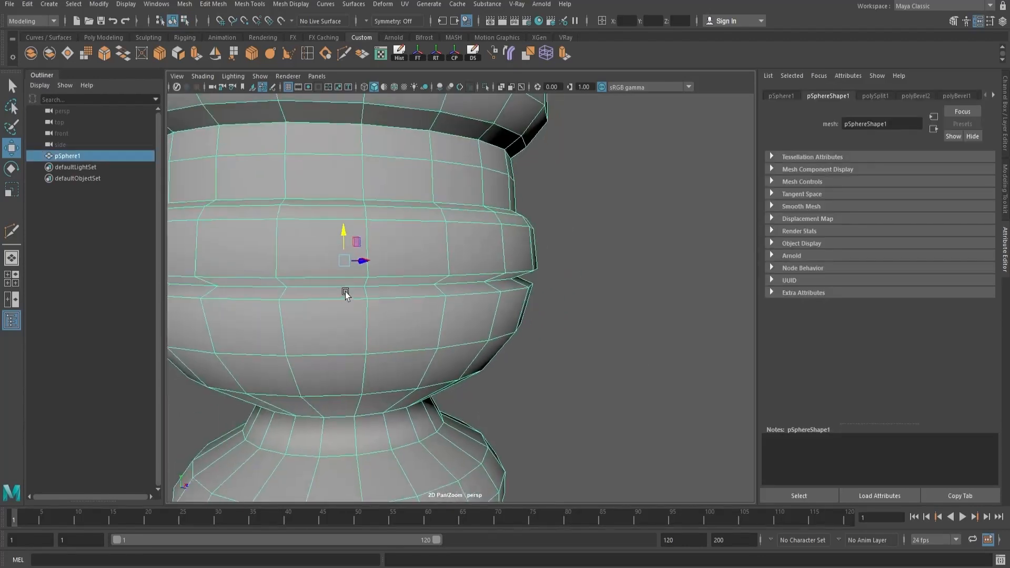
{"action": "scroll", "coordinate": [449, 305], "scroll_direction": "up", "scroll_amount": 4}
{"action": "scroll", "coordinate": [456, 288], "scroll_direction": "down", "scroll_amount": 3}
{"action": "scroll", "coordinate": [493, 288], "scroll_direction": "up", "scroll_amount": 2}
{"action": "scroll", "coordinate": [493, 288], "scroll_direction": "up", "scroll_amount": 1}
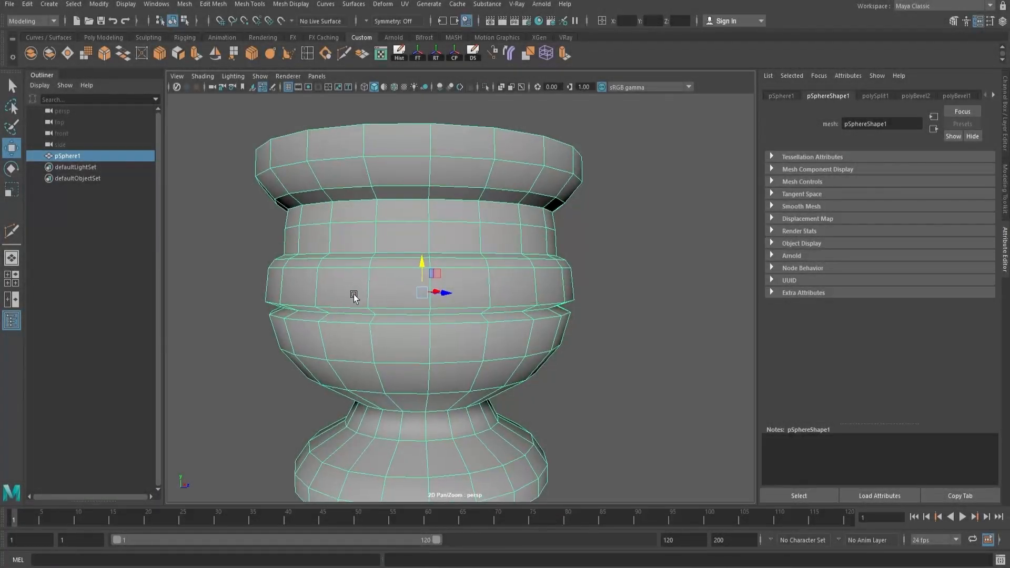
{"action": "right_click_drag", "start_coordinate": [354, 295], "coordinate": [525, 321], "text": "alt"}
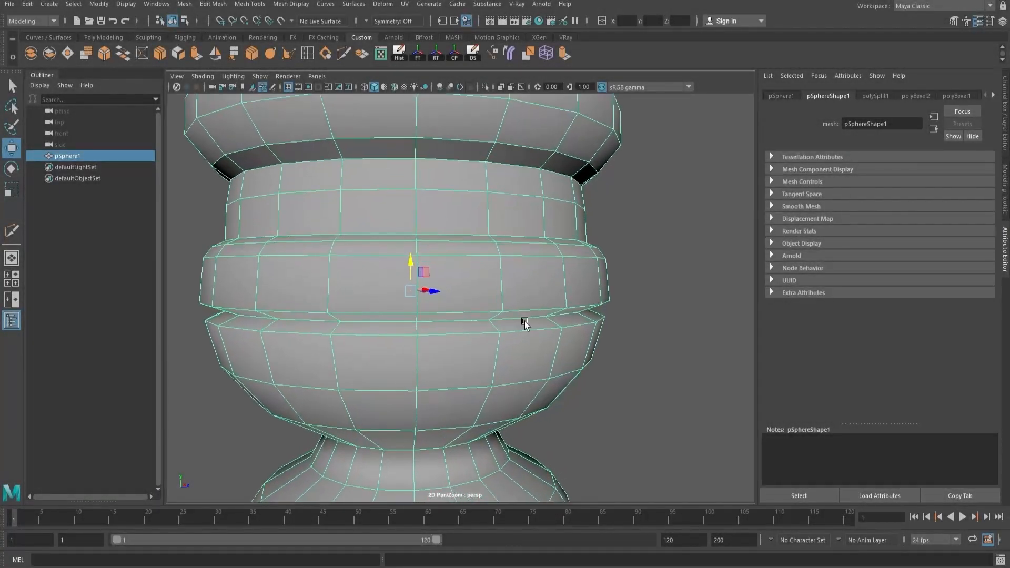
{"action": "left_click_drag", "start_coordinate": [525, 322], "coordinate": [380, 295], "text": "alt"}
{"action": "right_click_drag", "start_coordinate": [380, 295], "coordinate": [427, 301], "text": "alt"}
{"action": "left_click_drag", "start_coordinate": [505, 309], "coordinate": [466, 302], "text": "alt"}
{"action": "middle_click_drag", "start_coordinate": [408, 292], "coordinate": [448, 293], "text": "alt"}
{"action": "right_click_drag", "start_coordinate": [449, 293], "coordinate": [465, 294], "text": "alt"}
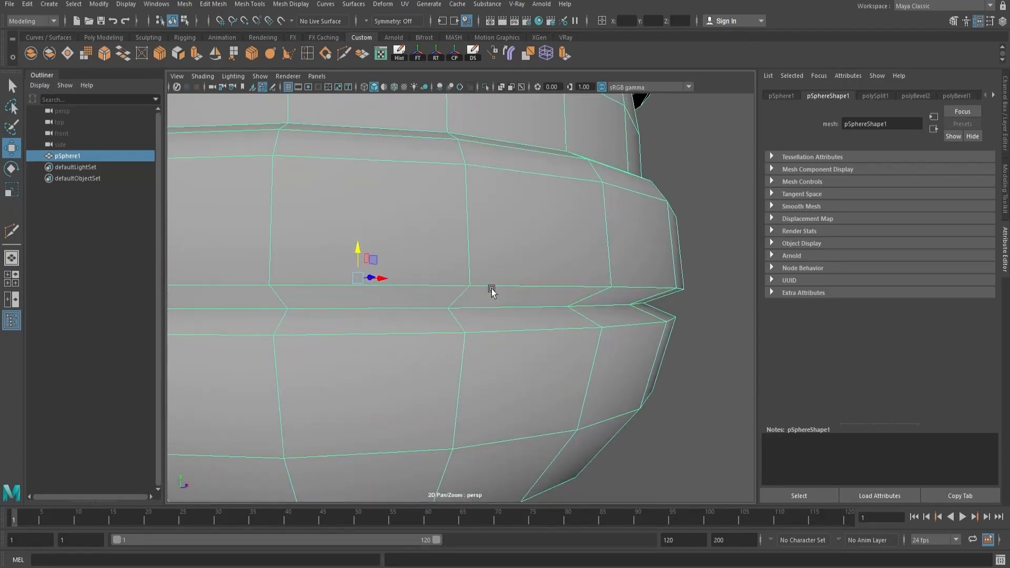
{"action": "scroll", "coordinate": [489, 288], "scroll_direction": "down", "scroll_amount": 1}
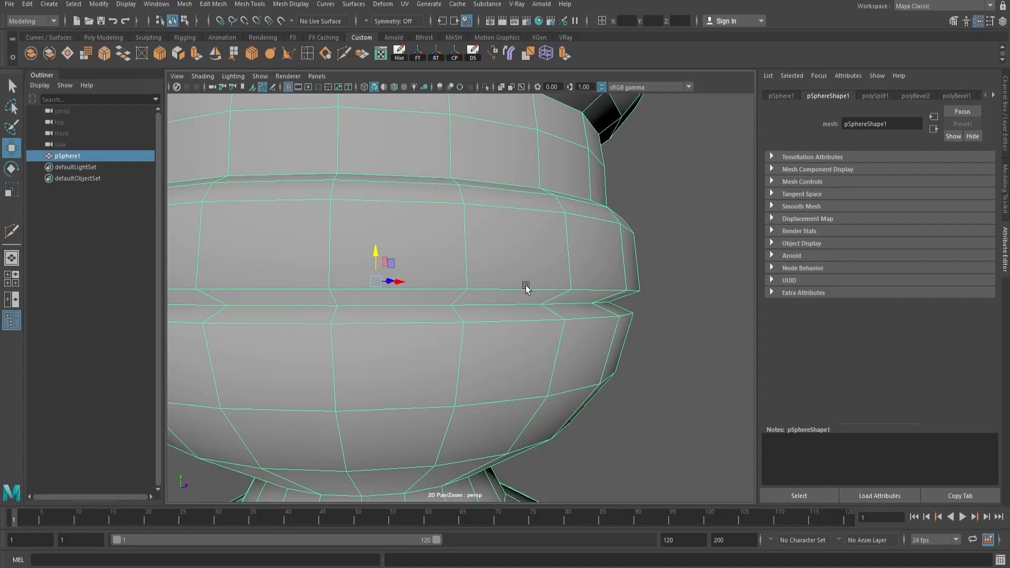
{"action": "scroll", "coordinate": [512, 288], "scroll_direction": "down", "scroll_amount": 1}
{"action": "scroll", "coordinate": [489, 286], "scroll_direction": "down", "scroll_amount": 1}
{"action": "scroll", "coordinate": [347, 289], "scroll_direction": "up", "scroll_amount": 3}
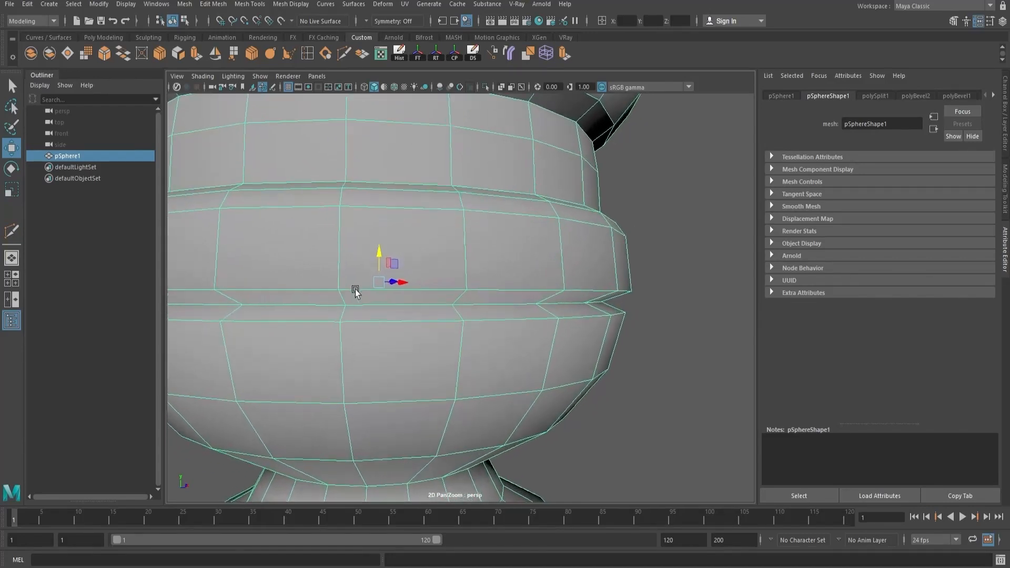
{"action": "scroll", "coordinate": [431, 247], "scroll_direction": "down", "scroll_amount": 1}
Step: In vertex mode, join three alternating upper and lower vertices of the band above the groove with V-shaped edges using the Connect Tool
{"action": "right_click", "coordinate": [430, 225]}
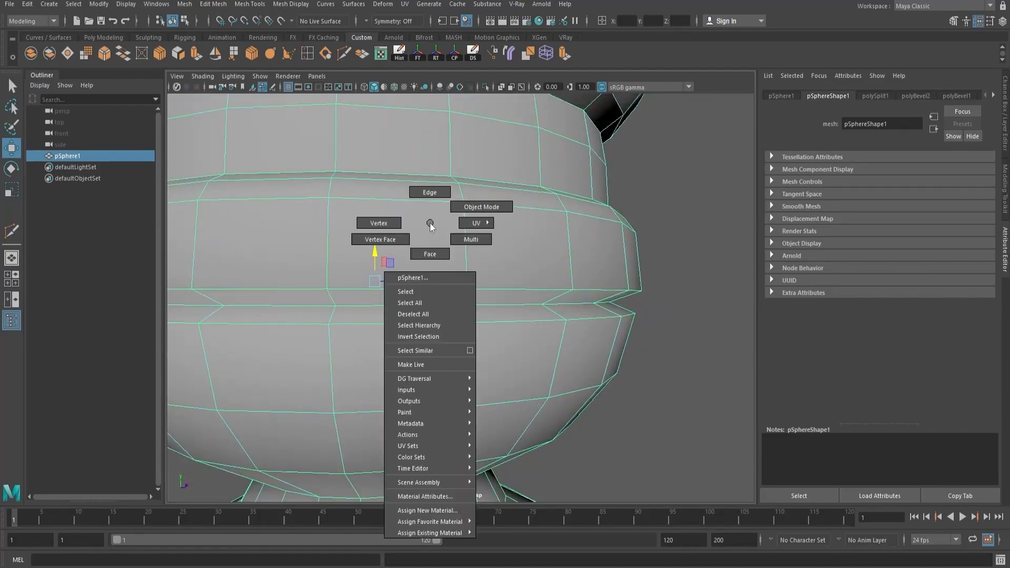
{"action": "left_click", "coordinate": [379, 223]}
{"action": "left_click", "coordinate": [329, 199]}
{"action": "left_click", "coordinate": [467, 289], "text": "shift"}
{"action": "left_click", "coordinate": [567, 212], "text": "shift"}
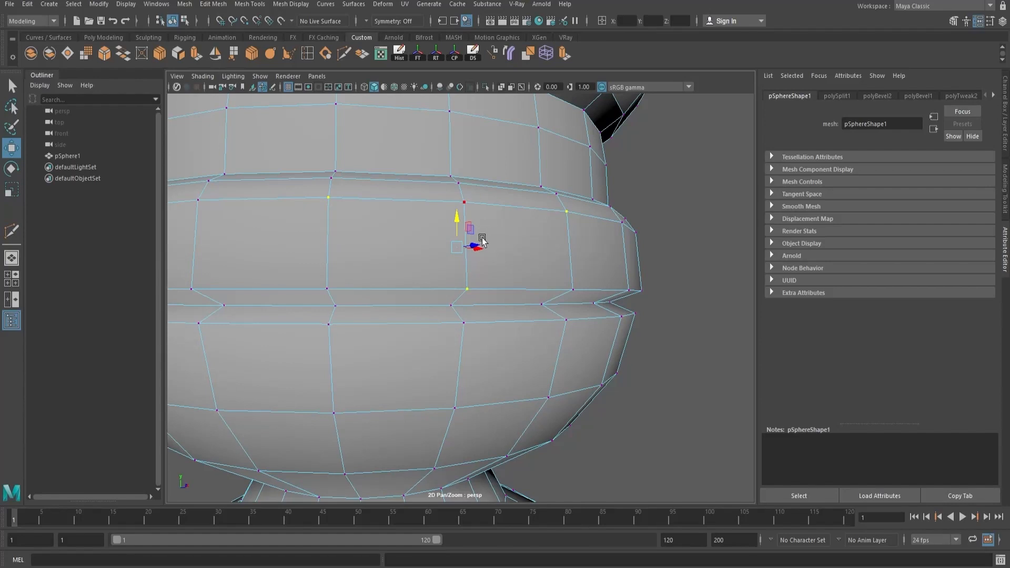
{"action": "right_click", "coordinate": [500, 239], "text": "shift"}
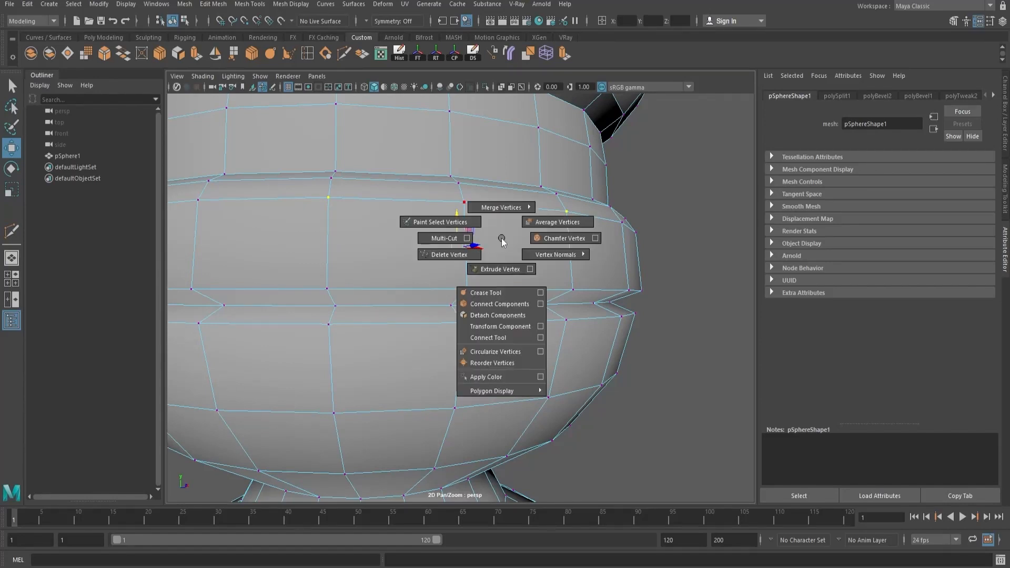
{"action": "left_click", "coordinate": [490, 339]}
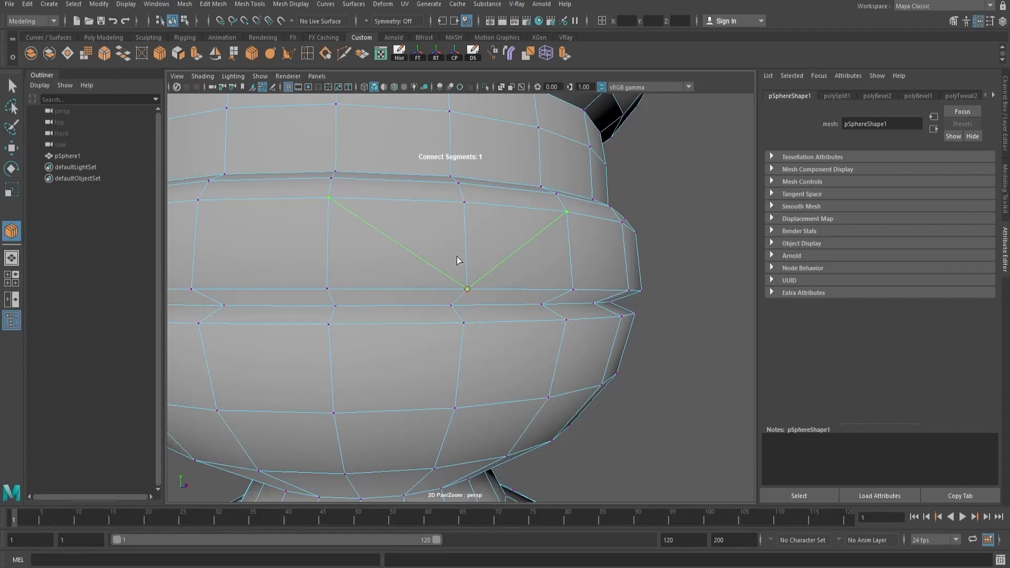
{"action": "key", "text": "q"}
{"action": "left_click_drag", "start_coordinate": [589, 300], "coordinate": [413, 295], "text": "alt"}
{"action": "middle_click_drag", "start_coordinate": [412, 294], "coordinate": [550, 301], "text": "alt"}
{"action": "scroll", "coordinate": [403, 302], "scroll_direction": "up", "scroll_amount": 3}
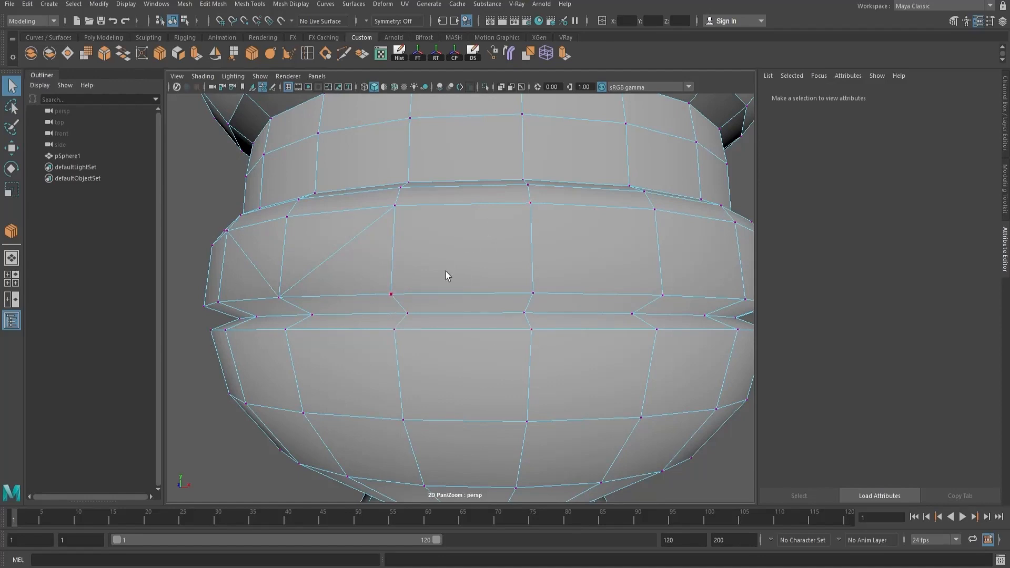
Step: Undo the V-shaped connected edges on the band above the groove and return to object mode with the vase selected
{"action": "key", "text": "ctrl+z"}
{"action": "right_click_drag", "start_coordinate": [496, 279], "coordinate": [373, 288], "text": "alt"}
{"action": "left_click_drag", "start_coordinate": [373, 289], "coordinate": [451, 282], "text": "alt"}
{"action": "middle_click_drag", "start_coordinate": [450, 281], "coordinate": [324, 270], "text": "alt"}
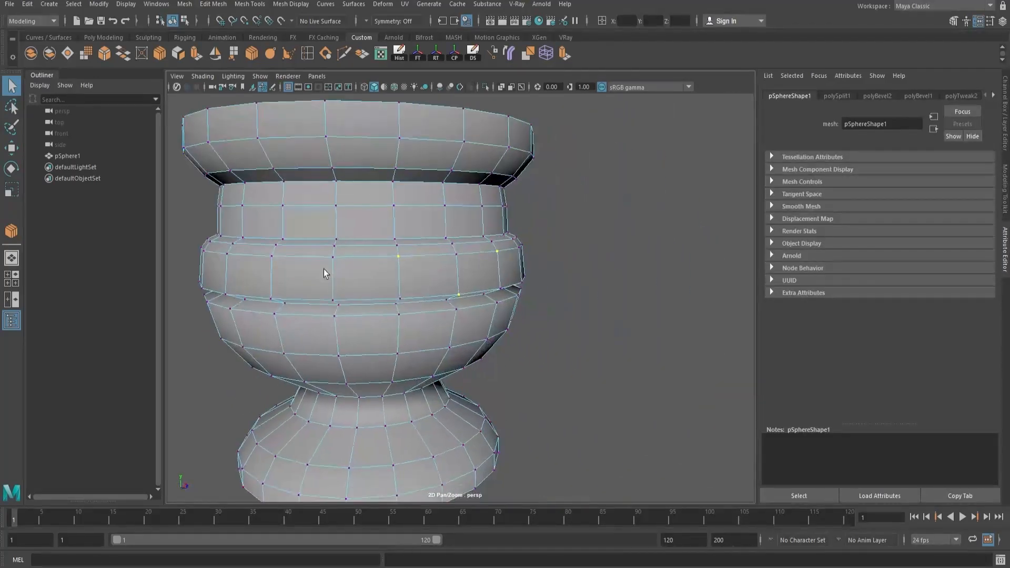
{"action": "right_click_drag", "start_coordinate": [325, 271], "coordinate": [410, 291], "text": "alt"}
{"action": "middle_click_drag", "start_coordinate": [410, 291], "coordinate": [408, 297], "text": "alt"}
{"action": "right_click_drag", "start_coordinate": [536, 286], "coordinate": [408, 287], "text": "alt"}
{"action": "left_click_drag", "start_coordinate": [408, 287], "coordinate": [428, 275], "text": "alt"}
{"action": "right_click_drag", "start_coordinate": [428, 275], "coordinate": [410, 264], "text": "alt"}
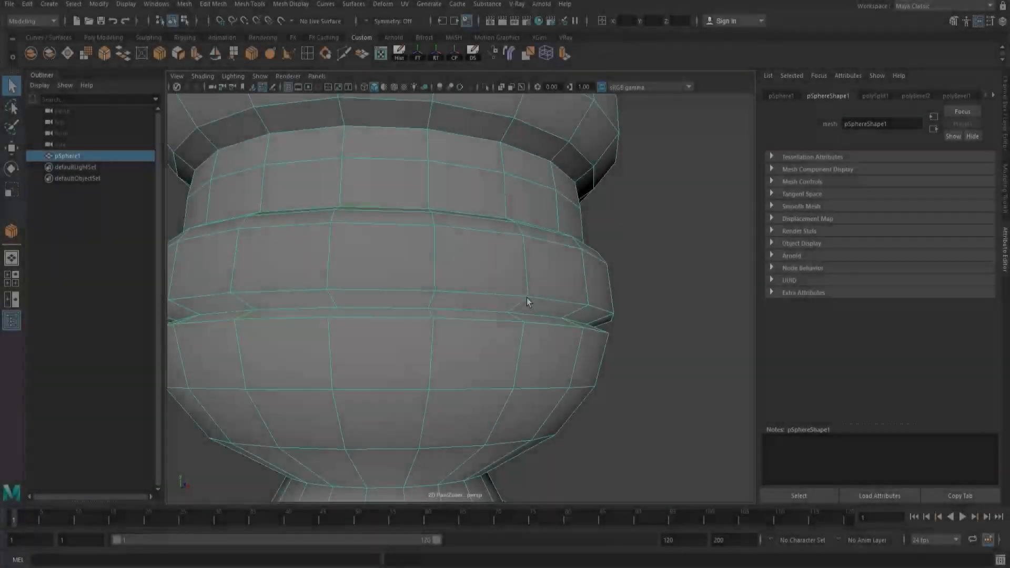
Step: Examine the vase from rim to foot, checking how smoothly the surface shades with and without the wireframe
{"action": "right_click_drag", "start_coordinate": [602, 287], "coordinate": [433, 281], "text": "alt"}
{"action": "left_click_drag", "start_coordinate": [433, 280], "coordinate": [456, 308], "text": "alt"}
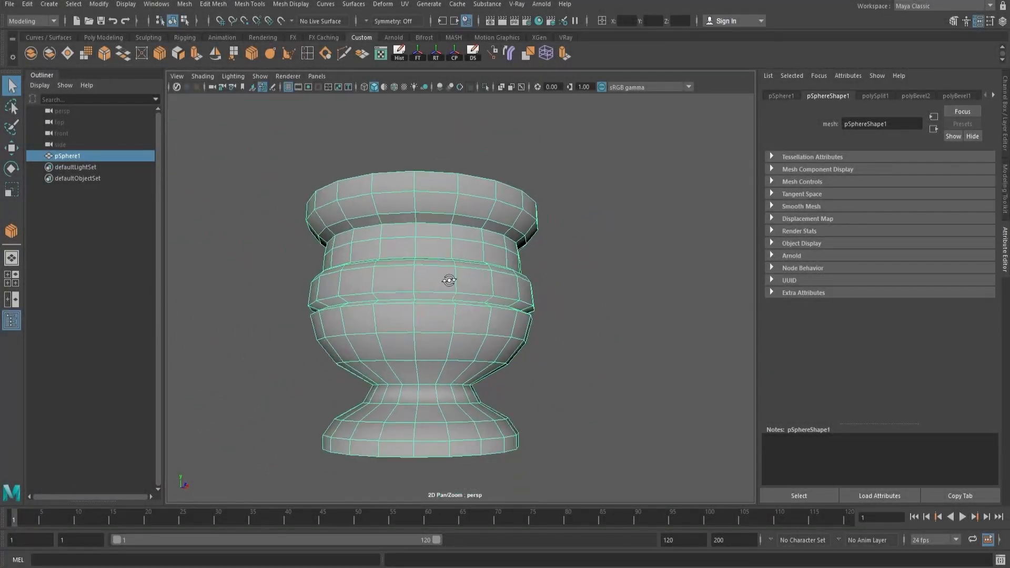
{"action": "right_click_drag", "start_coordinate": [455, 308], "coordinate": [531, 337], "text": "alt"}
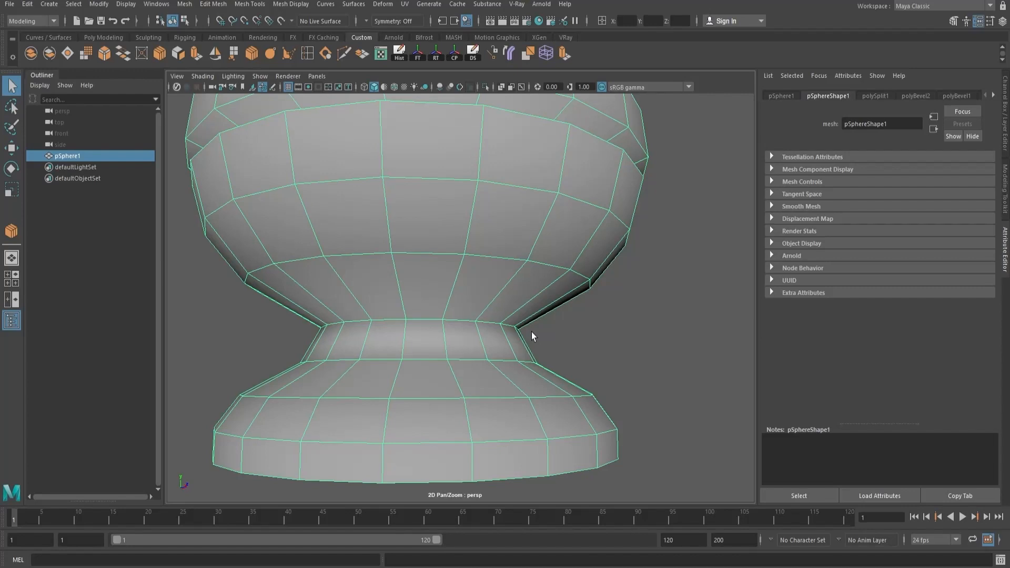
{"action": "middle_click_drag", "start_coordinate": [614, 185], "coordinate": [592, 307], "text": "alt"}
{"action": "right_click_drag", "start_coordinate": [593, 307], "coordinate": [478, 279], "text": "alt"}
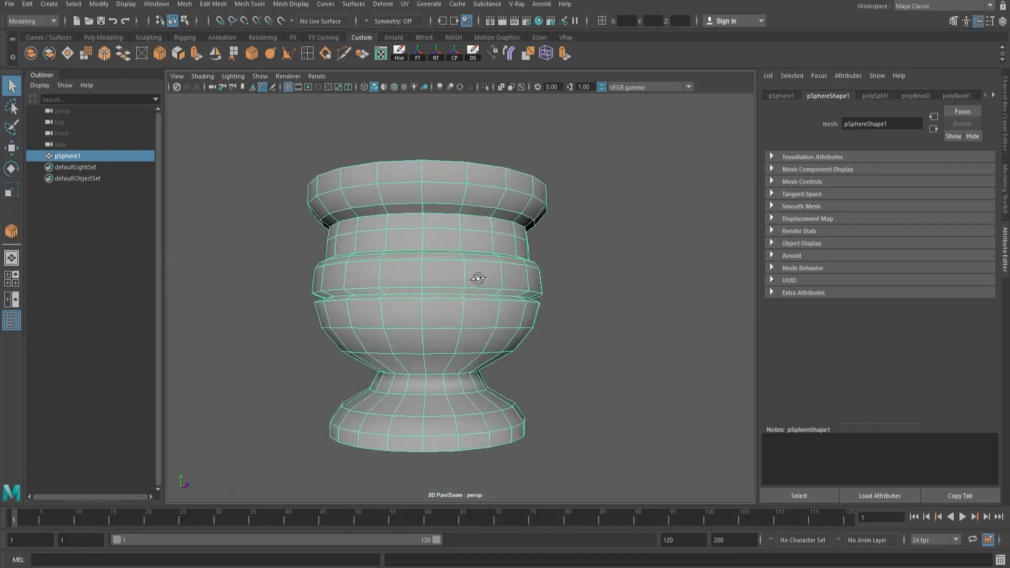
{"action": "left_click_drag", "start_coordinate": [478, 279], "coordinate": [483, 296], "text": "alt"}
{"action": "left_click", "coordinate": [620, 210]}
{"action": "right_click_drag", "start_coordinate": [617, 215], "coordinate": [597, 361], "text": "alt"}
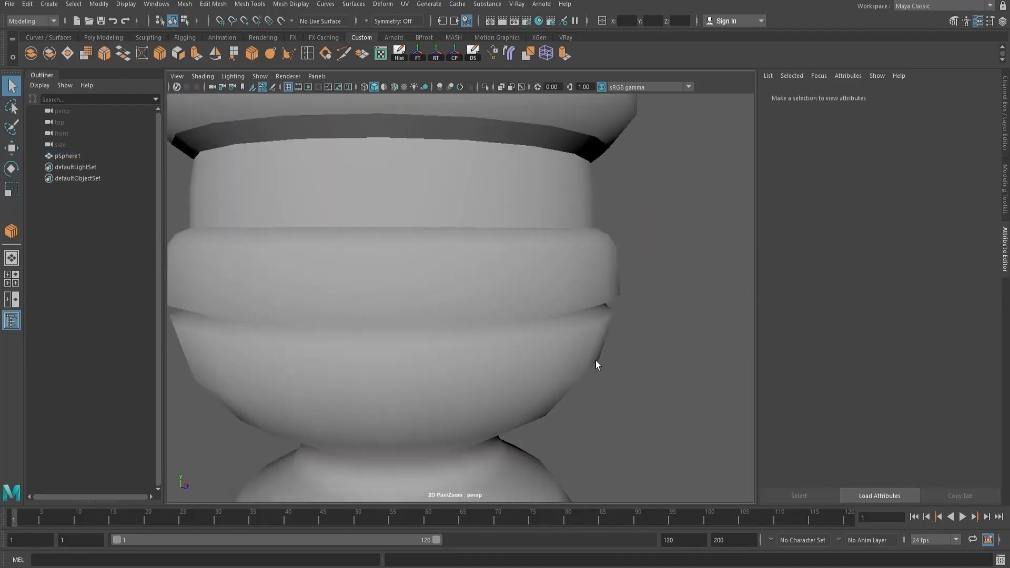
{"action": "right_click_drag", "start_coordinate": [437, 327], "coordinate": [490, 318], "text": "alt"}
{"action": "left_click", "coordinate": [447, 273]}
{"action": "right_click_drag", "start_coordinate": [446, 273], "coordinate": [513, 237], "text": "alt"}
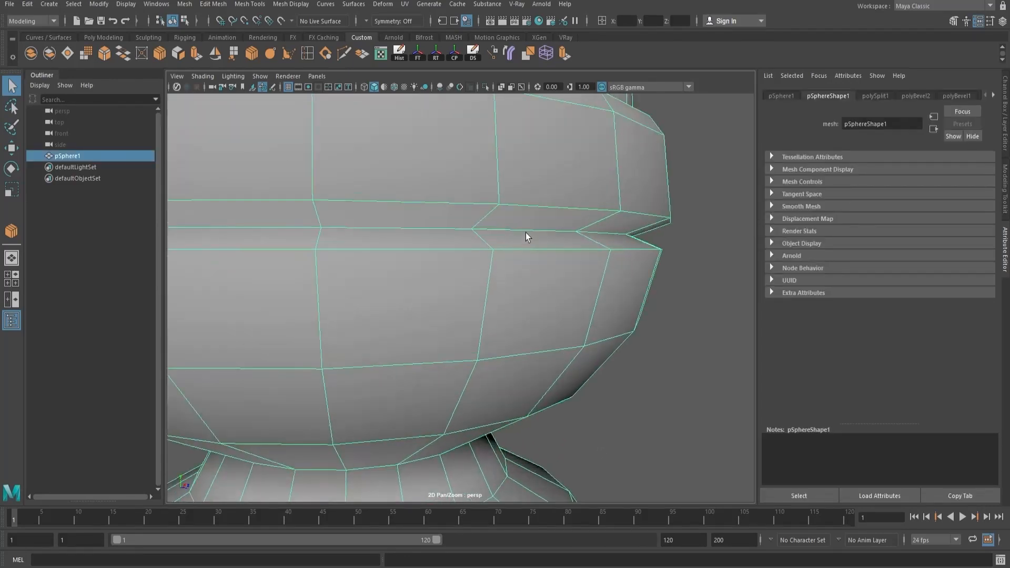
Step: Compare the groove's soft shading with its actual edge loops by viewing the vase deselected and selected from several angles
{"action": "left_click", "coordinate": [716, 267]}
{"action": "right_click_drag", "start_coordinate": [716, 267], "coordinate": [361, 277], "text": "alt"}
{"action": "left_click_drag", "start_coordinate": [360, 277], "coordinate": [361, 252], "text": "alt"}
{"action": "right_click_drag", "start_coordinate": [360, 252], "coordinate": [485, 261], "text": "alt"}
{"action": "left_click_drag", "start_coordinate": [485, 261], "coordinate": [428, 266], "text": "alt"}
{"action": "right_click_drag", "start_coordinate": [428, 266], "coordinate": [500, 268], "text": "alt"}
{"action": "left_click", "coordinate": [501, 268]}
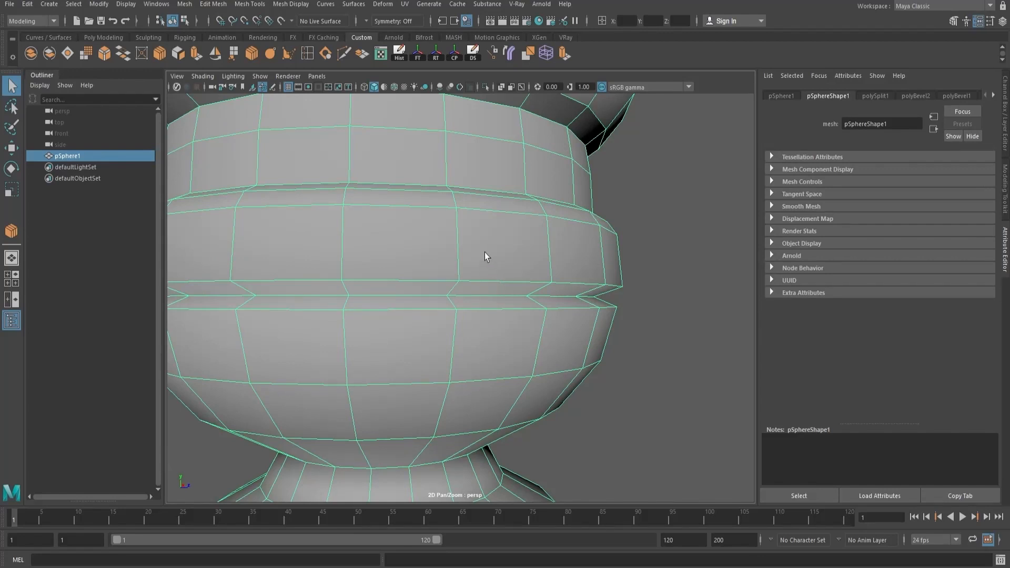
{"action": "left_click", "coordinate": [708, 277]}
{"action": "right_click_drag", "start_coordinate": [708, 277], "coordinate": [536, 165], "text": "alt"}
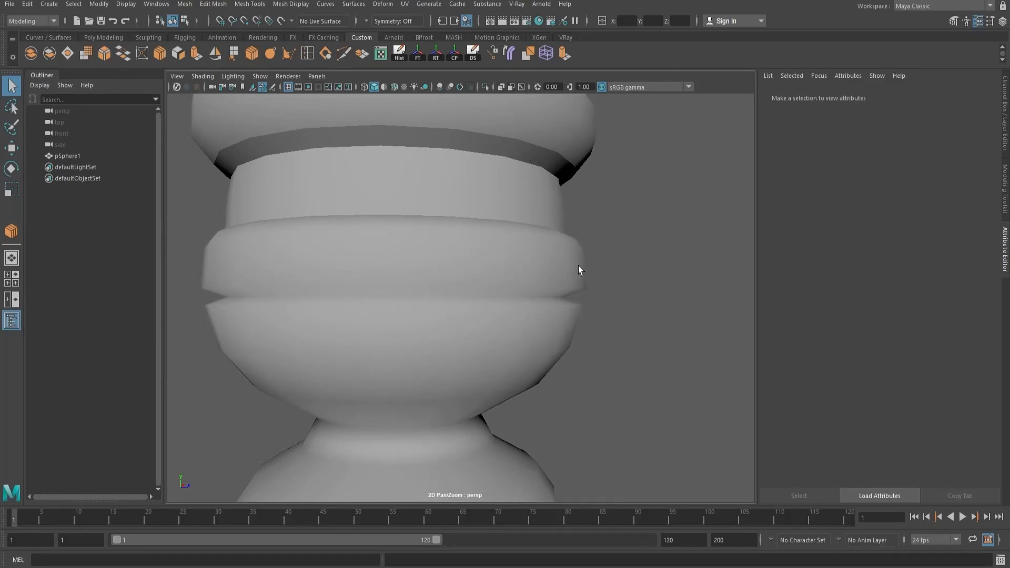
{"action": "scroll", "coordinate": [557, 311], "scroll_direction": "up", "scroll_amount": 2}
{"action": "left_click", "coordinate": [519, 301]}
{"action": "scroll", "coordinate": [462, 296], "scroll_direction": "up", "scroll_amount": 4}
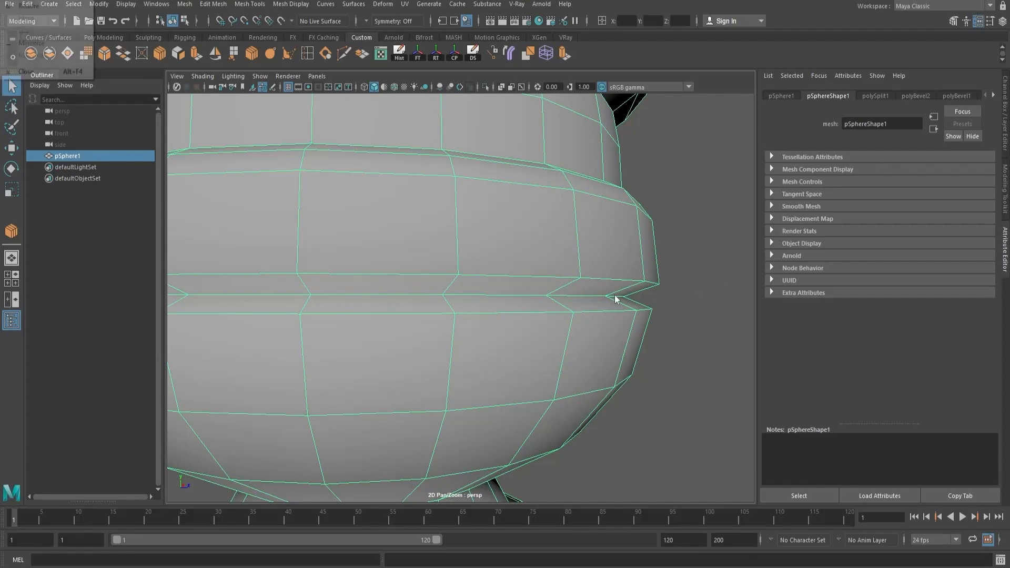
Step: In edge mode, select the groove's upper, inner and lower edge loops, apply Harden Edge and deselect to view the shading
{"action": "left_click", "coordinate": [636, 294]}
{"action": "left_click", "coordinate": [573, 282]}
{"action": "right_click_drag", "start_coordinate": [573, 282], "coordinate": [573, 229]}
{"action": "double_click", "coordinate": [581, 272]}
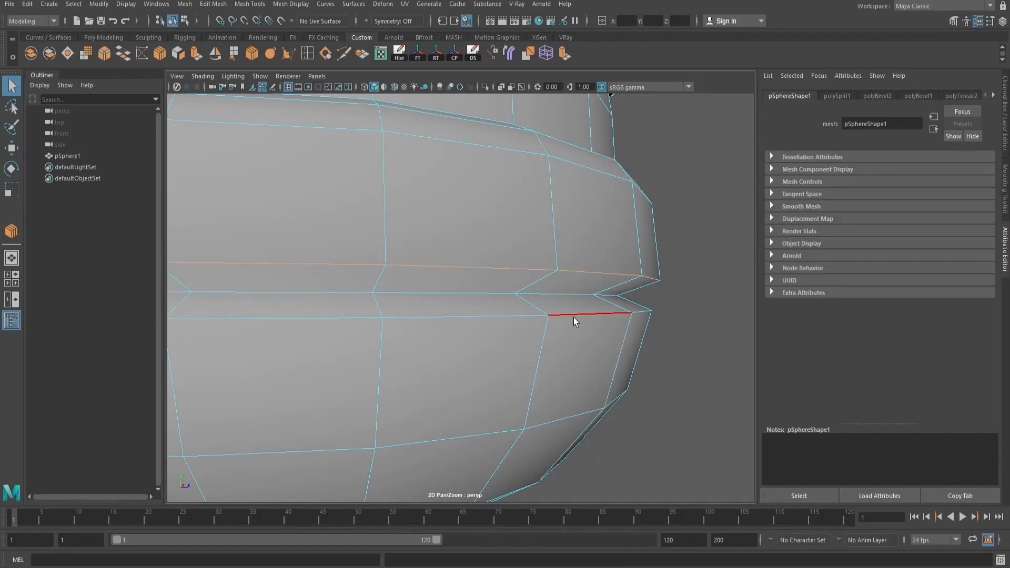
{"action": "double_click", "coordinate": [567, 295], "text": "shift"}
{"action": "right_click", "coordinate": [569, 280], "text": "shift"}
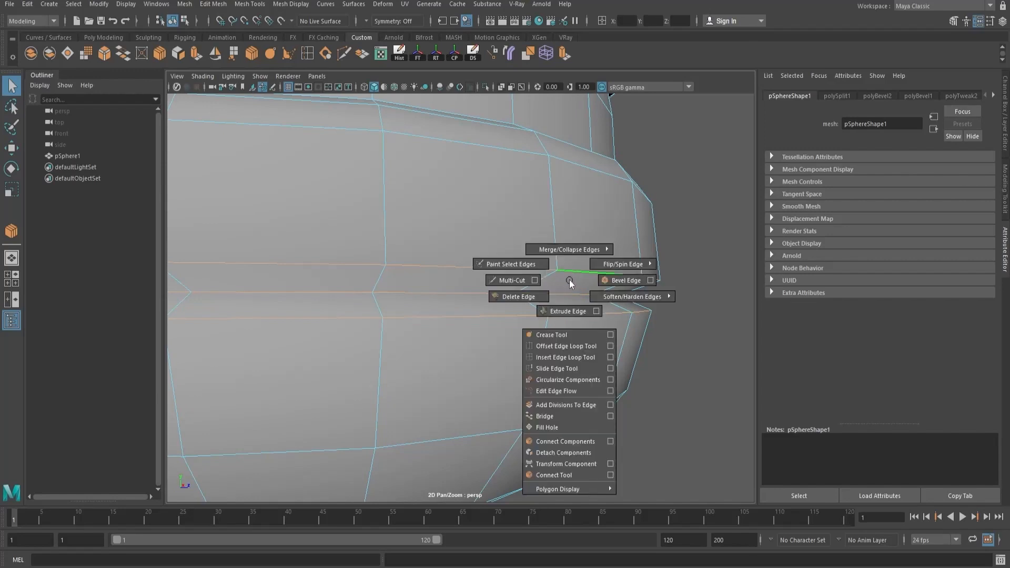
{"action": "right_click_drag", "start_coordinate": [571, 284], "coordinate": [663, 306], "text": "shift"}
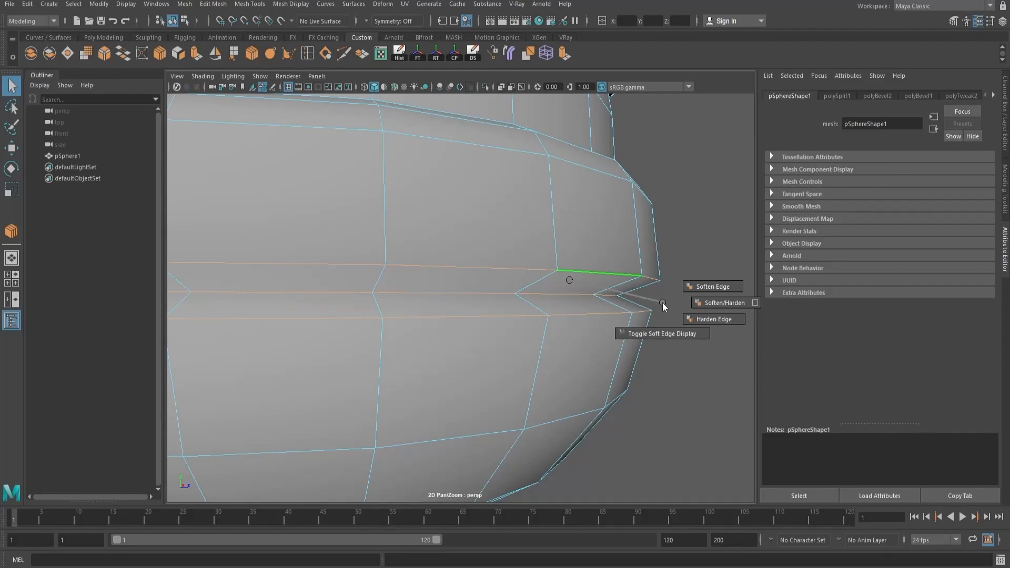
{"action": "mouse_move", "coordinate": [664, 307]}
{"action": "right_mouse_down", "text": "shift"}
{"action": "mouse_move", "coordinate": [699, 319]}
{"action": "mouse_move", "coordinate": [752, 140]}
{"action": "right_mouse_up", "text": "shift"}
{"action": "left_click", "coordinate": [700, 327]}
{"action": "left_click", "coordinate": [695, 220]}
{"action": "right_click_drag", "start_coordinate": [695, 220], "coordinate": [444, 233], "text": "alt"}
Step: Undo the edge hardening on the groove's loops and deselect the vase
{"action": "key", "text": "ctrl+z"}
{"action": "key", "text": "ctrl+z"}
{"action": "key", "text": "ctrl+z"}
{"action": "key", "text": "ctrl+z"}
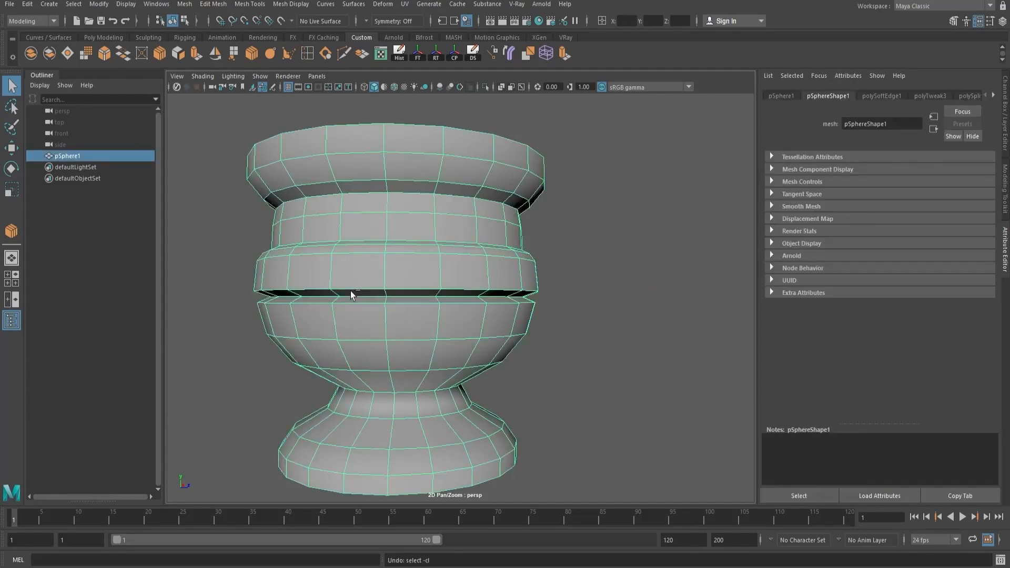
{"action": "right_click_drag", "start_coordinate": [432, 277], "coordinate": [525, 212]}
{"action": "left_click", "coordinate": [568, 229]}
{"action": "left_click", "coordinate": [485, 256]}
{"action": "key", "text": "w"}
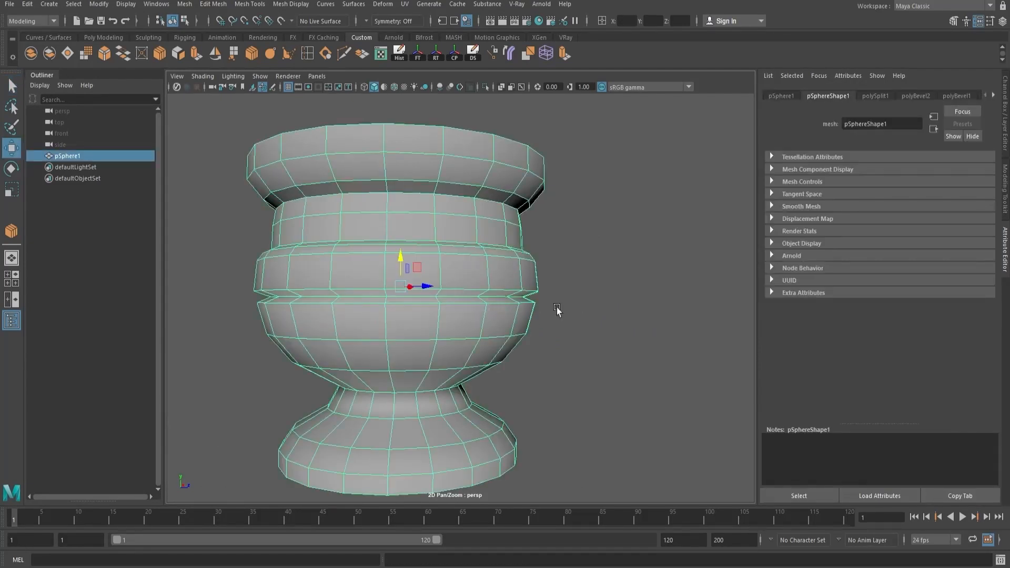
{"action": "left_click", "coordinate": [601, 300]}
Step: In edge mode, harden the edge loops bordering the groove above and below, then return to object mode and deselect
{"action": "right_click_drag", "start_coordinate": [470, 302], "coordinate": [507, 301], "text": "alt"}
{"action": "right_click_drag", "start_coordinate": [507, 302], "coordinate": [508, 253]}
{"action": "double_click", "coordinate": [512, 276]}
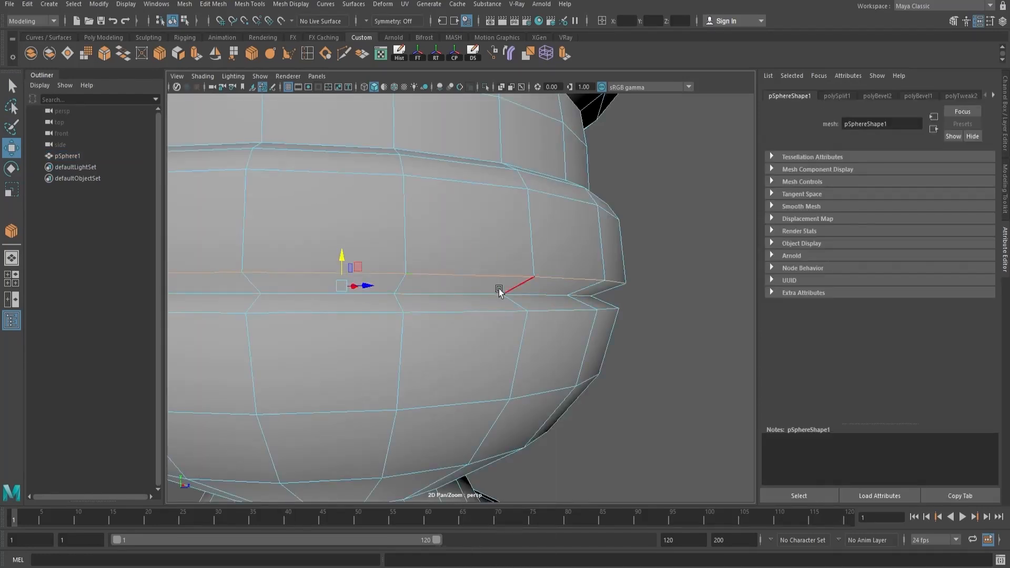
{"action": "double_click", "coordinate": [497, 311], "text": "shift"}
{"action": "right_click_drag", "start_coordinate": [497, 312], "coordinate": [626, 349], "text": "shift"}
{"action": "key", "text": "F8"}
{"action": "left_click", "coordinate": [665, 293]}
{"action": "right_click_drag", "start_coordinate": [665, 293], "coordinate": [490, 284], "text": "alt"}
Step: Harden the edge loops at the upper and lower ends of the neck between the bowl and the foot, then deselect
{"action": "scroll", "coordinate": [487, 251], "scroll_direction": "up", "scroll_amount": 5}
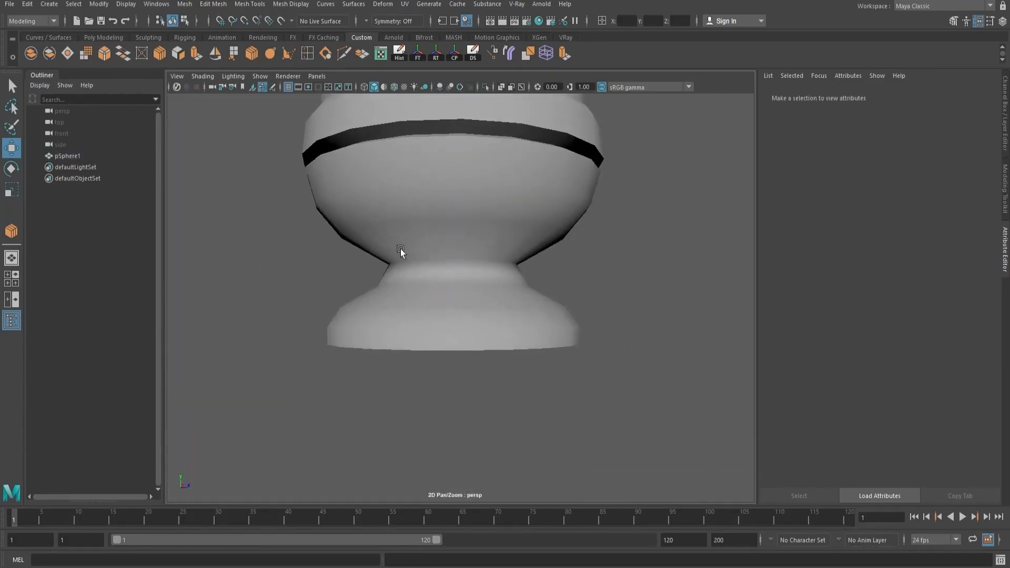
{"action": "left_click", "coordinate": [502, 296]}
{"action": "double_click", "coordinate": [491, 306], "text": "shift"}
{"action": "right_click_drag", "start_coordinate": [489, 302], "coordinate": [633, 352], "text": "shift"}
{"action": "scroll", "coordinate": [491, 315], "scroll_direction": "down", "scroll_amount": 3}
{"action": "left_click", "coordinate": [683, 286]}
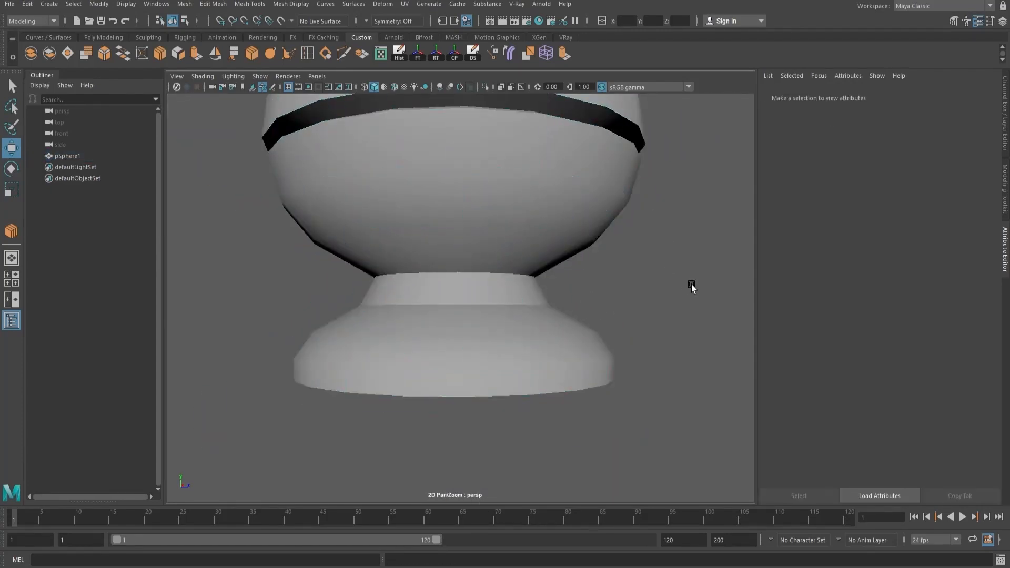
Step: Examine the hardened edges around the groove and neck from a distance, close up and from different angles
{"action": "scroll", "coordinate": [514, 299], "scroll_direction": "down", "scroll_amount": 5}
{"action": "scroll", "coordinate": [756, 342], "scroll_direction": "up", "scroll_amount": 7}
{"action": "scroll", "coordinate": [451, 293], "scroll_direction": "down", "scroll_amount": 6}
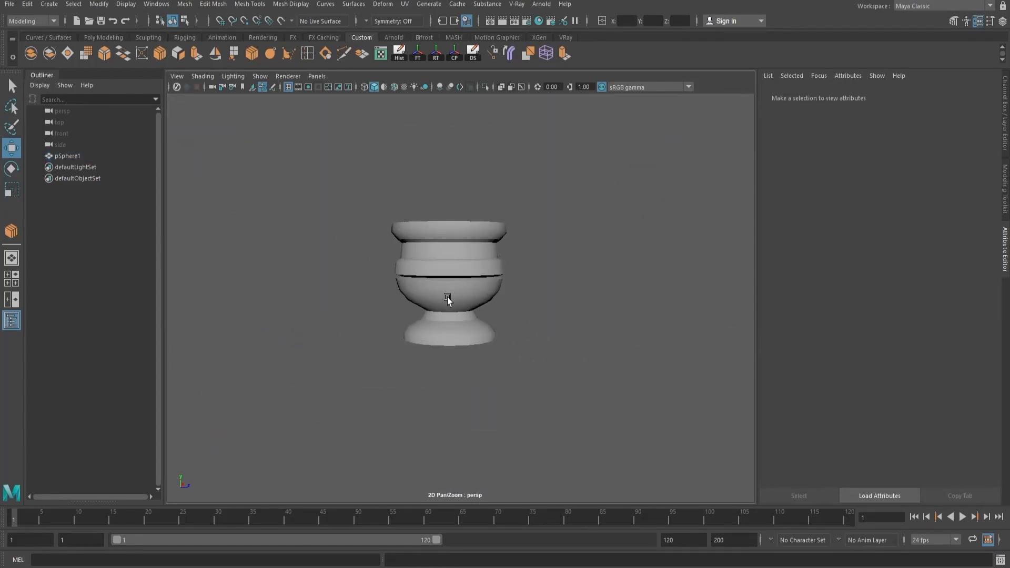
{"action": "scroll", "coordinate": [586, 332], "scroll_direction": "up", "scroll_amount": 4}
{"action": "scroll", "coordinate": [462, 315], "scroll_direction": "down", "scroll_amount": 1}
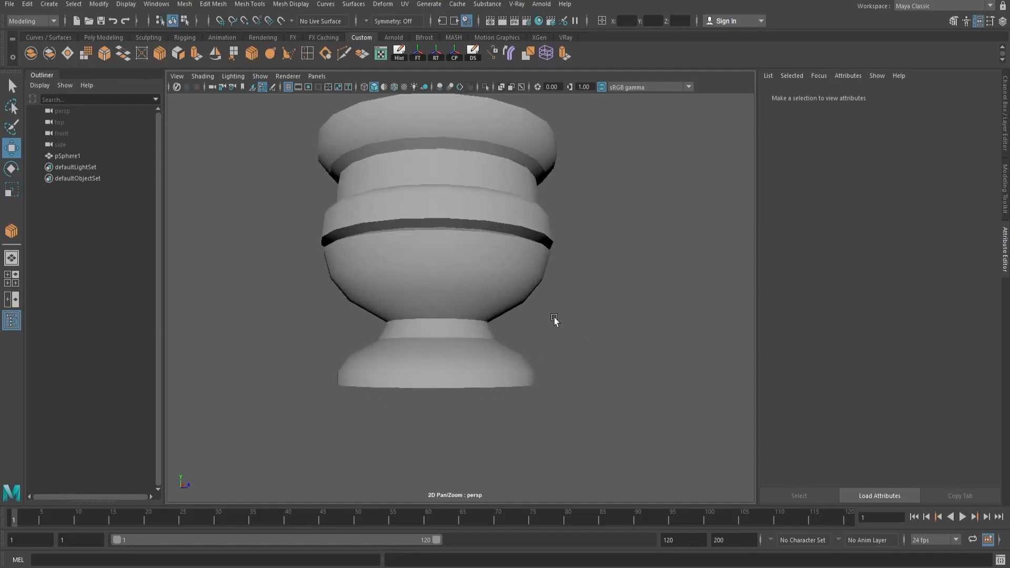
{"action": "left_click_drag", "start_coordinate": [505, 265], "coordinate": [508, 289], "text": "alt"}
{"action": "right_click_drag", "start_coordinate": [508, 289], "coordinate": [554, 304], "text": "alt"}
{"action": "mouse_move", "coordinate": [555, 304]}
{"action": "left_mouse_down", "text": "alt"}
{"action": "mouse_move", "coordinate": [556, 329]}
{"action": "mouse_move", "coordinate": [565, 295]}
{"action": "left_mouse_up", "text": "alt"}
{"action": "right_click_drag", "start_coordinate": [620, 343], "coordinate": [489, 269], "text": "alt"}
{"action": "mouse_move", "coordinate": [489, 269]}
{"action": "left_mouse_down", "text": "alt"}
{"action": "mouse_move", "coordinate": [662, 288]}
{"action": "mouse_move", "coordinate": [579, 271]}
{"action": "mouse_move", "coordinate": [491, 277]}
{"action": "left_mouse_up", "text": "alt"}
{"action": "right_click_drag", "start_coordinate": [490, 277], "coordinate": [465, 264], "text": "alt"}
{"action": "middle_click_drag", "start_coordinate": [465, 264], "coordinate": [631, 349], "text": "alt"}
{"action": "right_click_drag", "start_coordinate": [631, 348], "coordinate": [706, 368], "text": "alt"}
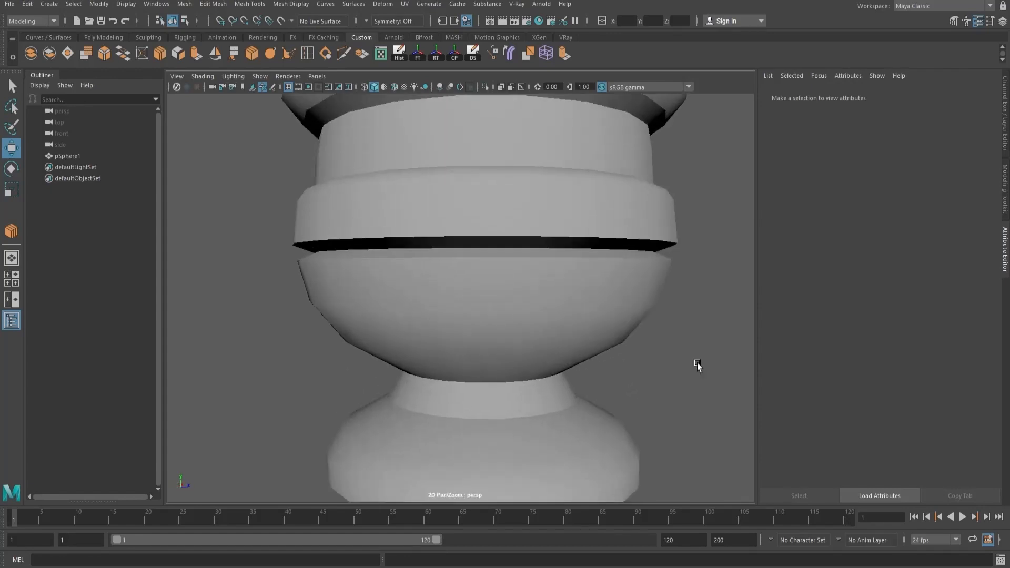
{"action": "left_click_drag", "start_coordinate": [706, 368], "coordinate": [615, 315], "text": "alt"}
{"action": "middle_click_drag", "start_coordinate": [614, 316], "coordinate": [542, 353], "text": "alt"}
{"action": "right_click_drag", "start_coordinate": [542, 352], "coordinate": [593, 267], "text": "alt"}
Step: Select the groove's upper and lower border edge loops and bevel them with a fraction of 0.41
{"action": "left_click", "coordinate": [593, 256]}
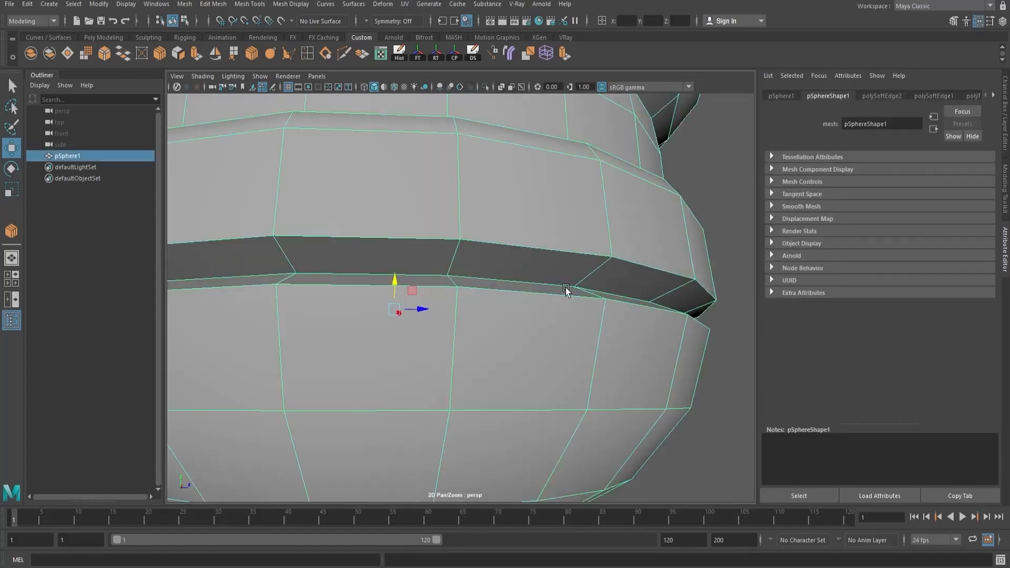
{"action": "right_click_drag", "start_coordinate": [480, 293], "coordinate": [647, 295], "text": "alt"}
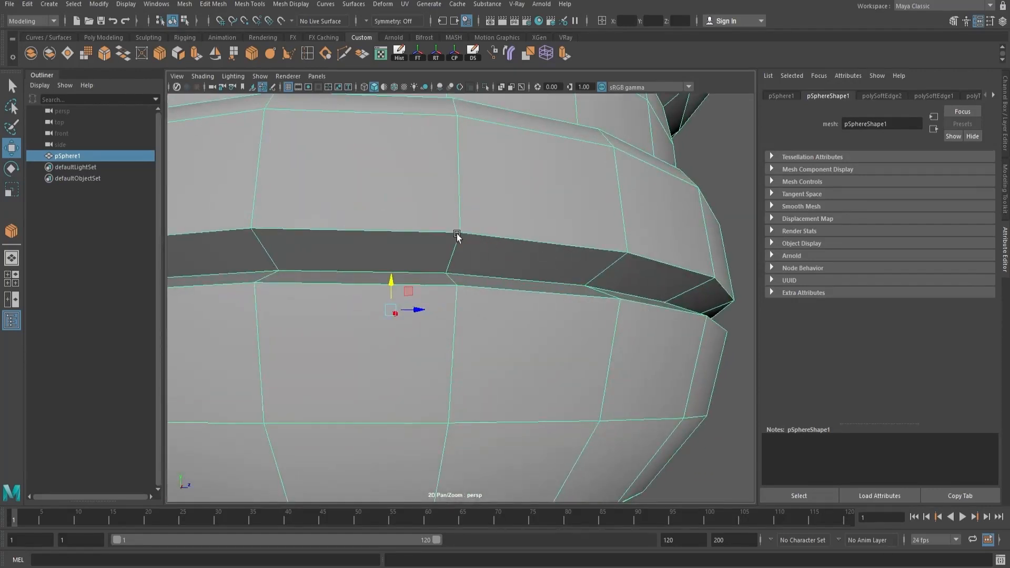
{"action": "right_click_drag", "start_coordinate": [555, 227], "coordinate": [550, 189]}
{"action": "left_click", "coordinate": [547, 283]}
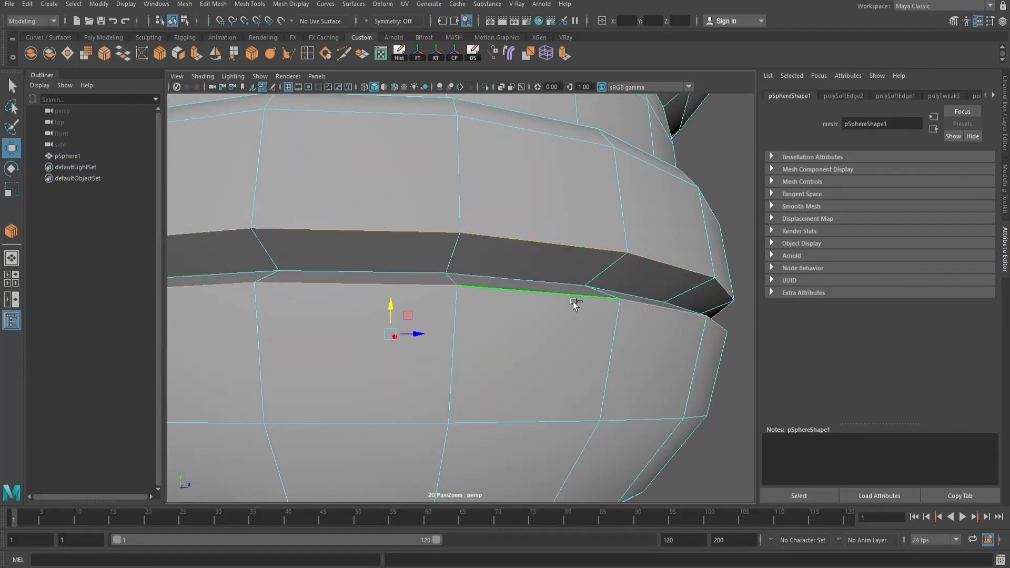
{"action": "left_click", "coordinate": [542, 228]}
{"action": "right_click", "coordinate": [543, 226], "text": "shift"}
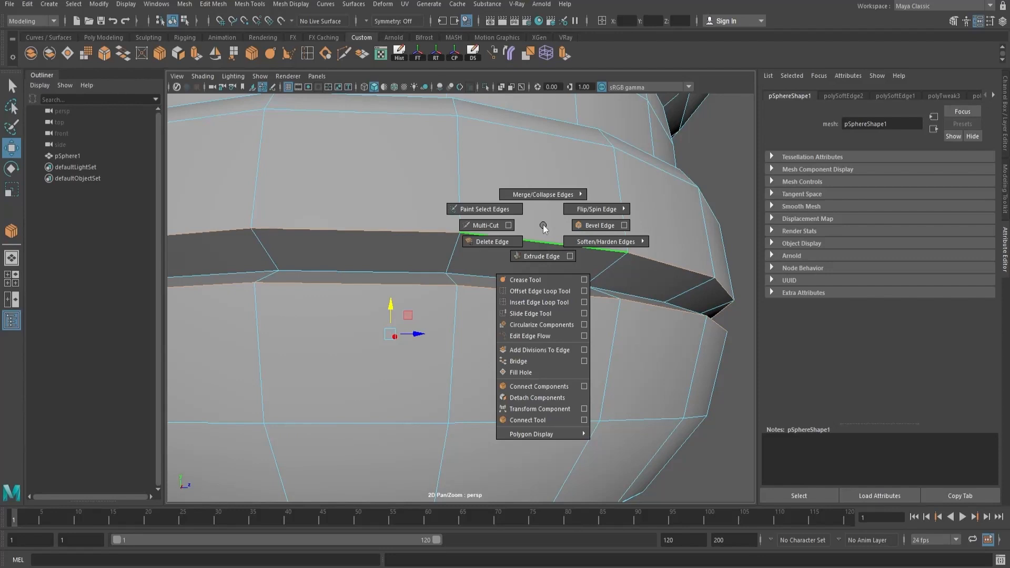
{"action": "left_click", "coordinate": [597, 225]}
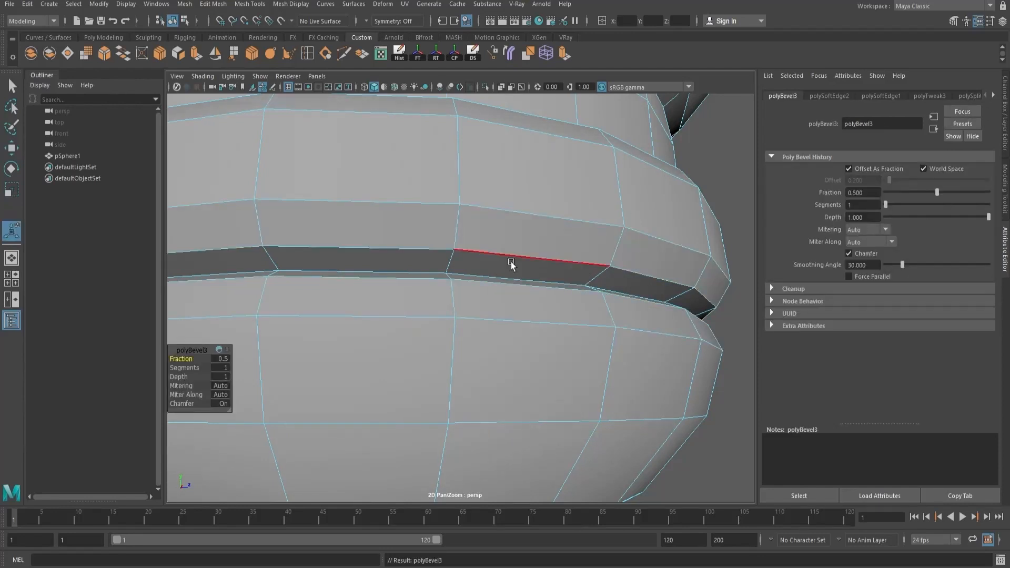
{"action": "left_click_drag", "start_coordinate": [187, 360], "coordinate": [177, 360]}
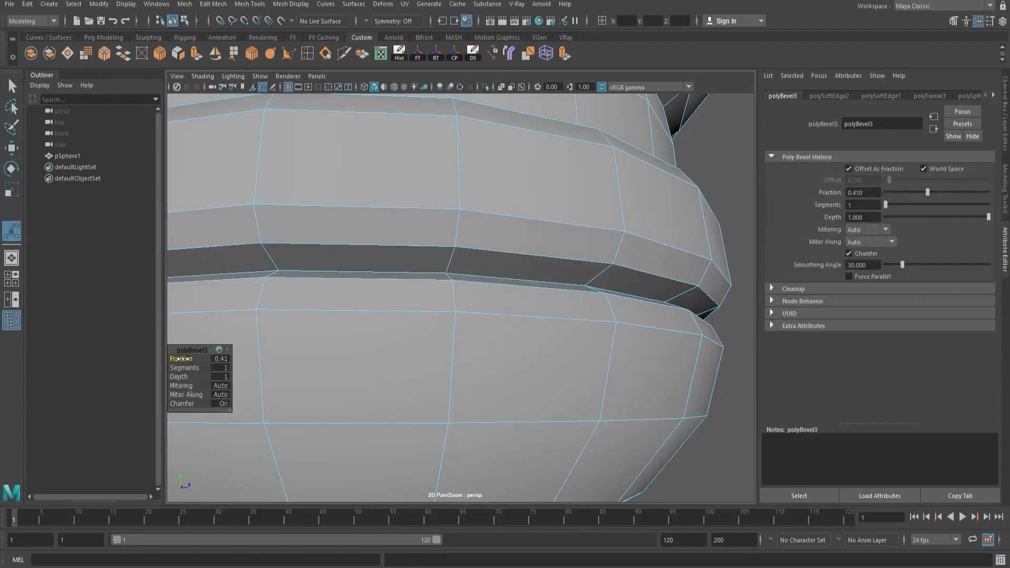
Step: Return to object mode, deselect the vase and examine the shading of the groove's bevelled borders
{"action": "scroll", "coordinate": [589, 291], "scroll_direction": "down", "scroll_amount": 6}
{"action": "key", "text": "q"}
{"action": "right_click_drag", "start_coordinate": [569, 301], "coordinate": [633, 234]}
{"action": "left_click", "coordinate": [633, 233]}
{"action": "scroll", "coordinate": [606, 284], "scroll_direction": "up", "scroll_amount": 6}
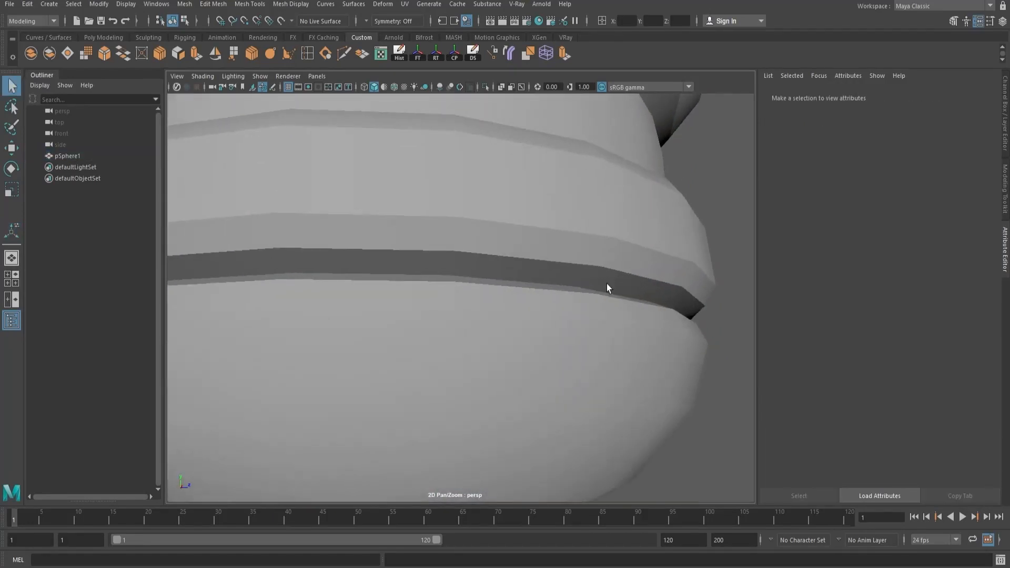
{"action": "left_click_drag", "start_coordinate": [579, 275], "coordinate": [561, 206], "text": "alt"}
{"action": "scroll", "coordinate": [560, 208], "scroll_direction": "down", "scroll_amount": 5}
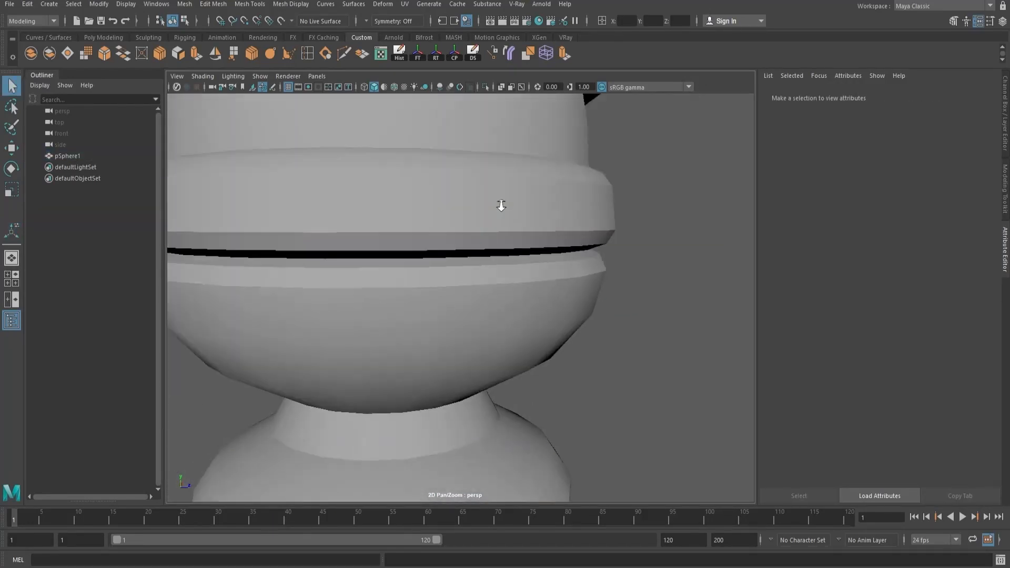
{"action": "scroll", "coordinate": [608, 227], "scroll_direction": "up", "scroll_amount": 6}
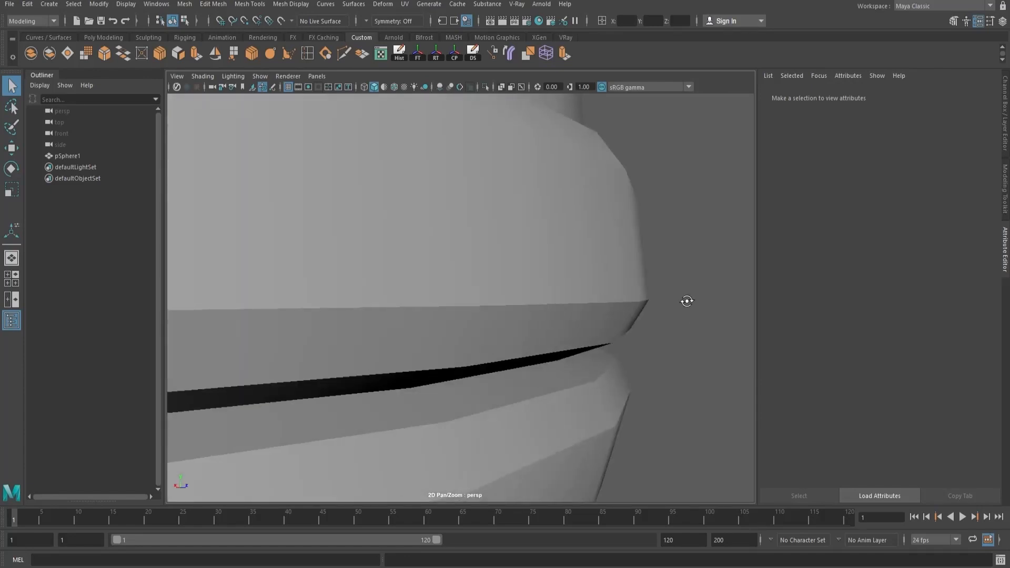
Step: In edge mode, select the four edge loops of the groove's bevels and apply Soften Edge to them
{"action": "left_click", "coordinate": [647, 284]}
{"action": "left_click_drag", "start_coordinate": [604, 320], "coordinate": [602, 258], "text": "alt"}
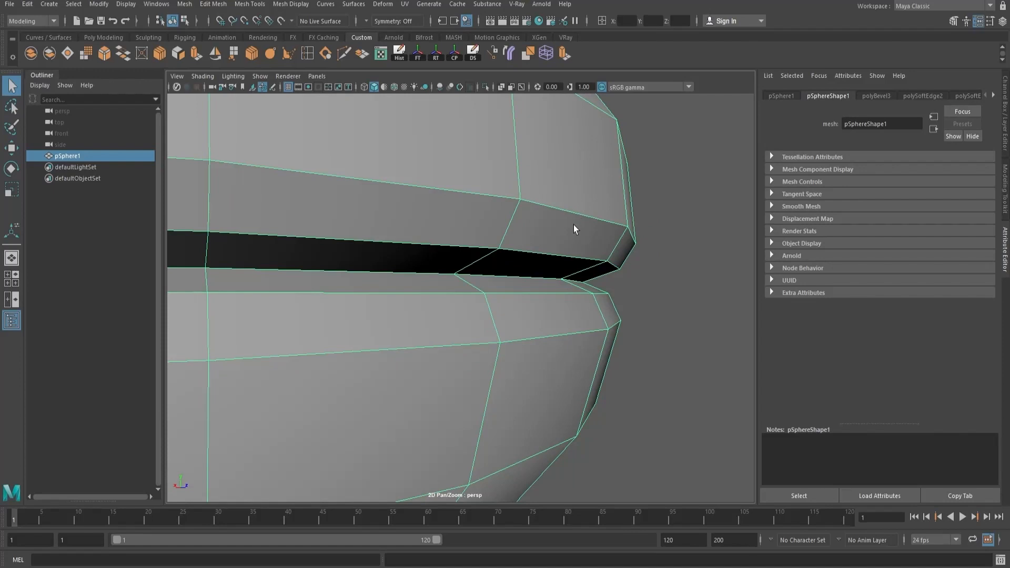
{"action": "right_click_drag", "start_coordinate": [573, 226], "coordinate": [575, 195]}
{"action": "left_click", "coordinate": [562, 256]}
{"action": "double_click", "coordinate": [561, 254], "text": "shift"}
{"action": "double_click", "coordinate": [557, 292], "text": "shift"}
{"action": "double_click", "coordinate": [568, 332], "text": "shift"}
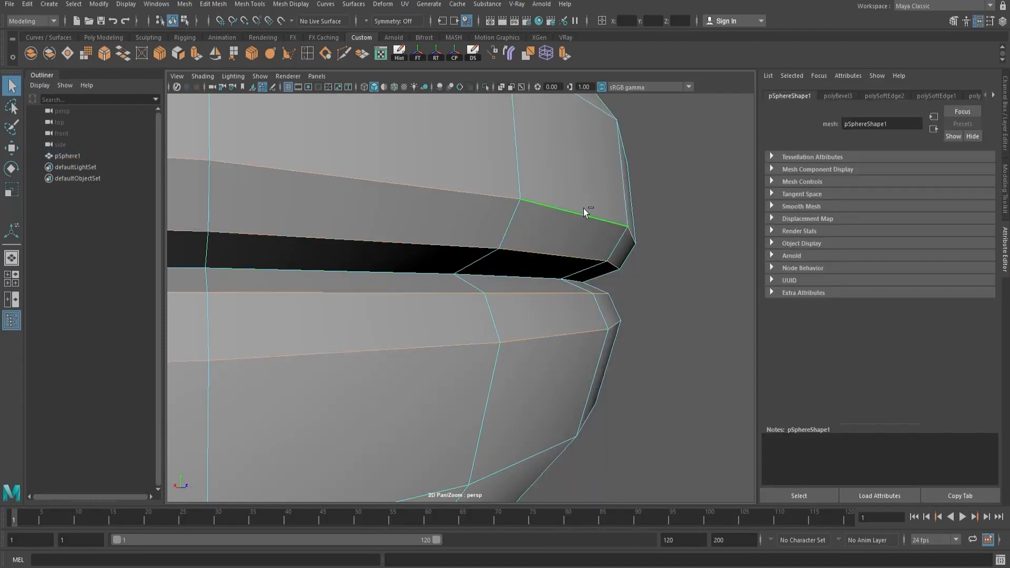
{"action": "right_click_drag", "start_coordinate": [573, 181], "coordinate": [643, 210], "text": "shift"}
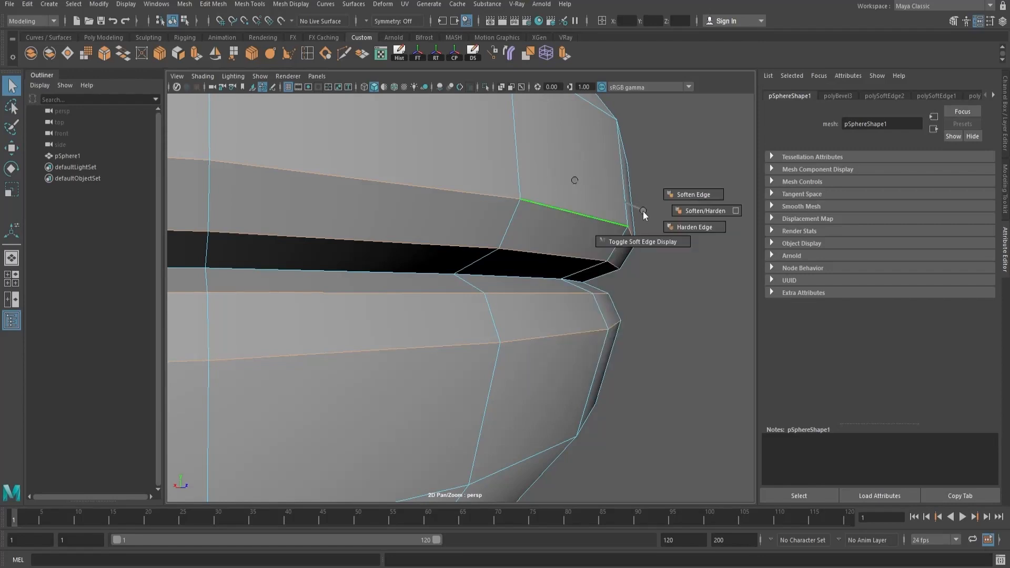
{"action": "right_click_drag", "start_coordinate": [698, 178], "coordinate": [700, 177], "text": "shift"}
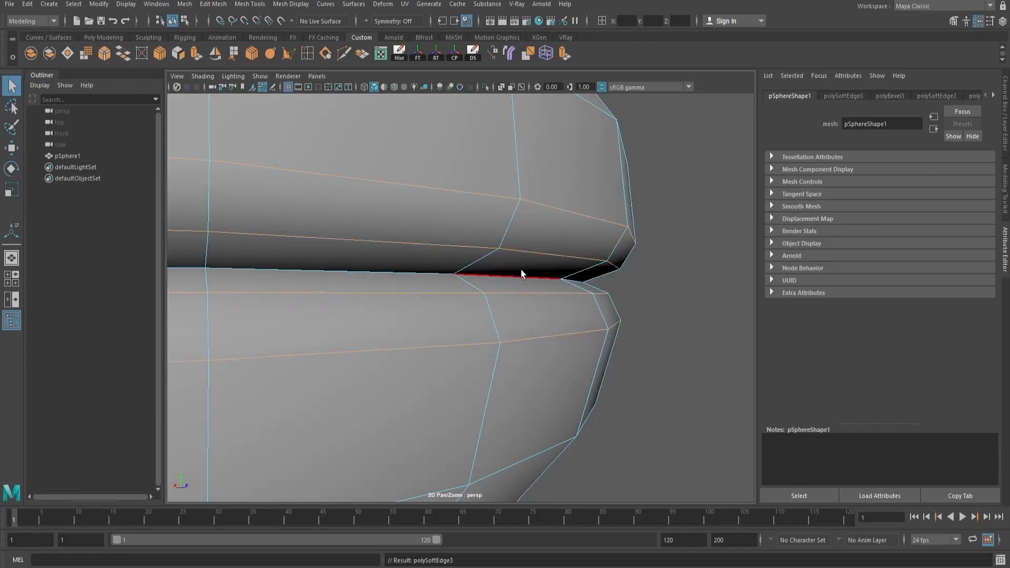
Step: Select the innermost edge loop of the groove, return to object mode and deselect the vase
{"action": "left_click", "coordinate": [375, 270]}
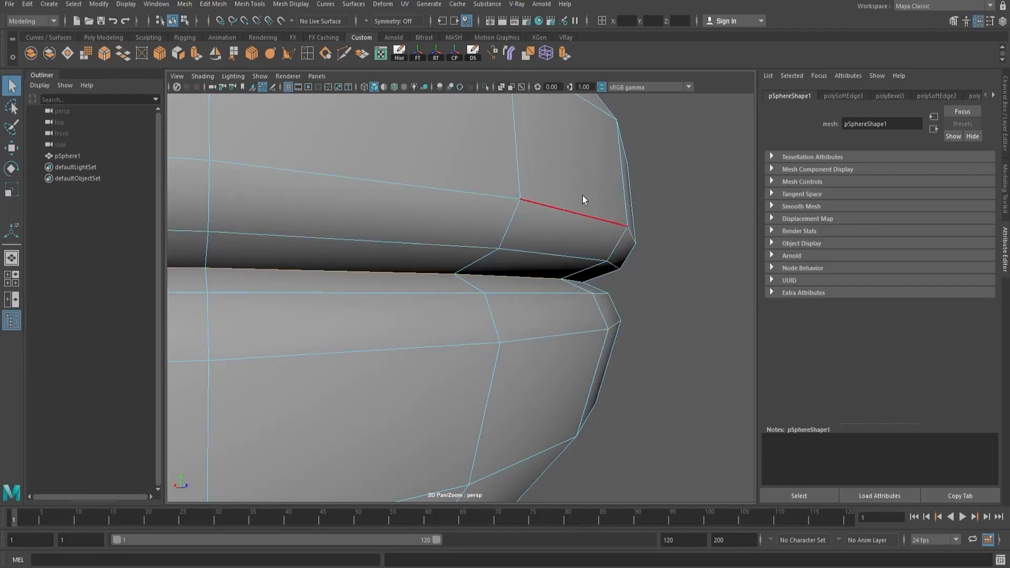
{"action": "right_click_drag", "start_coordinate": [534, 270], "coordinate": [621, 210]}
{"action": "left_click", "coordinate": [657, 175]}
Step: Examine the shading of the groove and the whole vase from a distance, close up and from different angles
{"action": "right_click_drag", "start_coordinate": [705, 266], "coordinate": [351, 294], "text": "alt"}
{"action": "middle_click_drag", "start_coordinate": [351, 294], "coordinate": [560, 270], "text": "alt"}
{"action": "left_click_drag", "start_coordinate": [561, 269], "coordinate": [602, 272], "text": "alt"}
{"action": "middle_click_drag", "start_coordinate": [602, 272], "coordinate": [518, 268], "text": "alt"}
{"action": "right_click_drag", "start_coordinate": [517, 267], "coordinate": [527, 258], "text": "alt"}
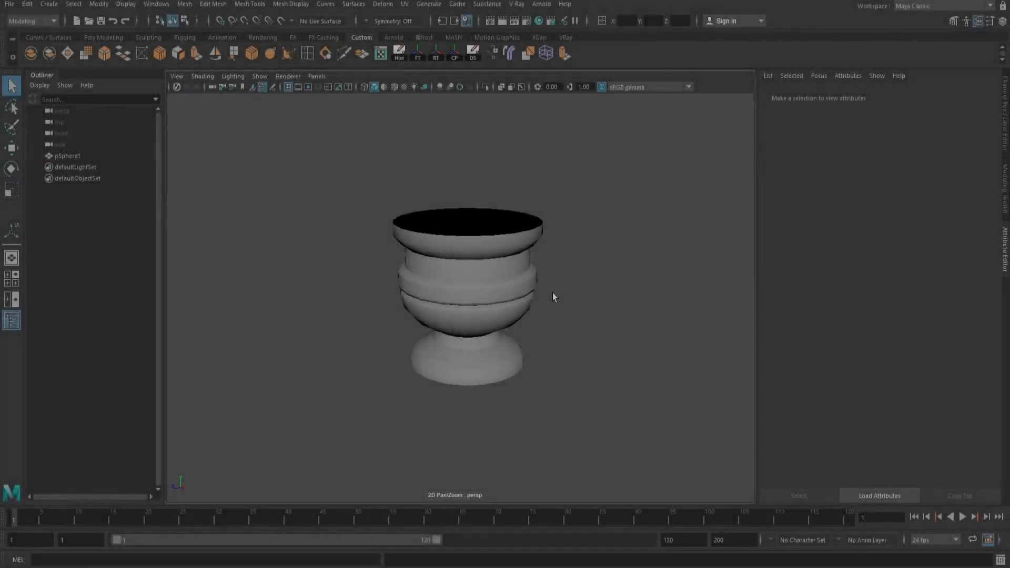
{"action": "right_click_drag", "start_coordinate": [437, 273], "coordinate": [516, 272], "text": "alt"}
{"action": "left_click_drag", "start_coordinate": [552, 314], "coordinate": [553, 266], "text": "alt"}
{"action": "right_click_drag", "start_coordinate": [457, 265], "coordinate": [590, 256], "text": "alt"}
{"action": "left_click_drag", "start_coordinate": [590, 256], "coordinate": [583, 210], "text": "alt"}
{"action": "middle_click_drag", "start_coordinate": [582, 211], "coordinate": [574, 297], "text": "alt"}
{"action": "right_click_drag", "start_coordinate": [573, 297], "coordinate": [592, 284], "text": "alt"}
Step: Return to object mode, deselect the vase and examine the shading of the raised band above the groove
{"action": "left_click", "coordinate": [566, 218]}
{"action": "right_click_drag", "start_coordinate": [572, 229], "coordinate": [665, 184]}
{"action": "middle_click_drag", "start_coordinate": [673, 213], "coordinate": [674, 232], "text": "alt"}
{"action": "right_click_drag", "start_coordinate": [674, 232], "coordinate": [600, 227], "text": "alt"}
{"action": "left_click", "coordinate": [610, 234]}
{"action": "left_click_drag", "start_coordinate": [609, 239], "coordinate": [592, 224], "text": "alt"}
{"action": "middle_click_drag", "start_coordinate": [591, 224], "coordinate": [586, 239], "text": "alt"}
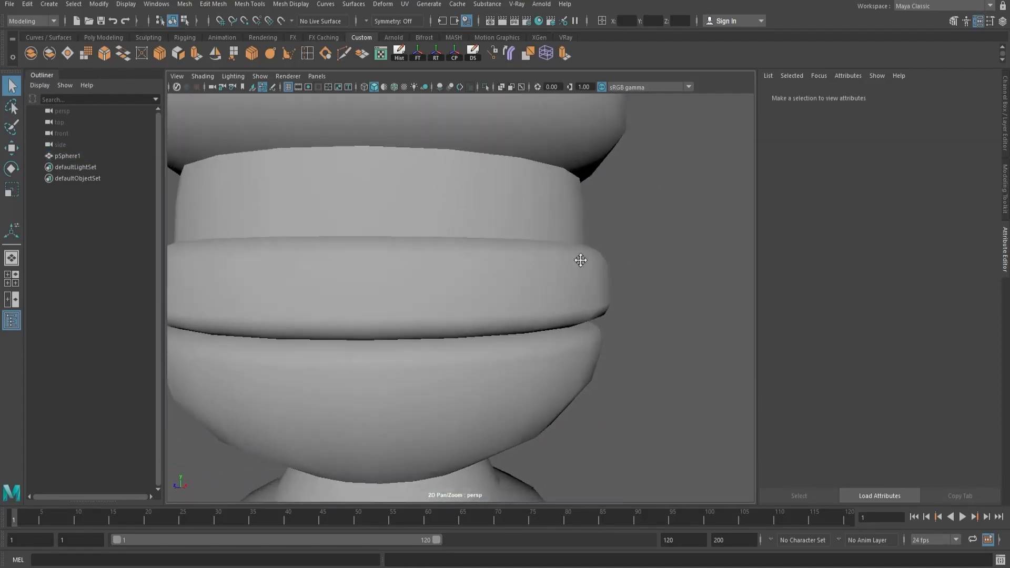
Step: In edge mode, select the edge loops along the neck's upper and lower borders and apply Harden Edge to them
{"action": "right_click_drag", "start_coordinate": [586, 238], "coordinate": [600, 282], "text": "alt"}
{"action": "left_click", "coordinate": [600, 179]}
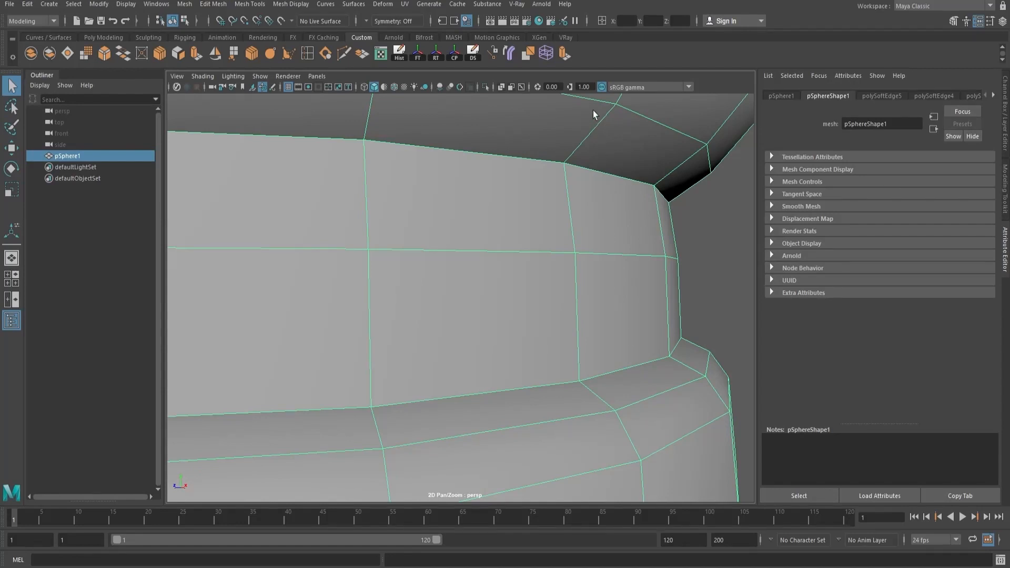
{"action": "right_click_drag", "start_coordinate": [630, 367], "coordinate": [628, 273]}
{"action": "double_click", "coordinate": [624, 166]}
{"action": "double_click", "coordinate": [641, 352], "text": "shift"}
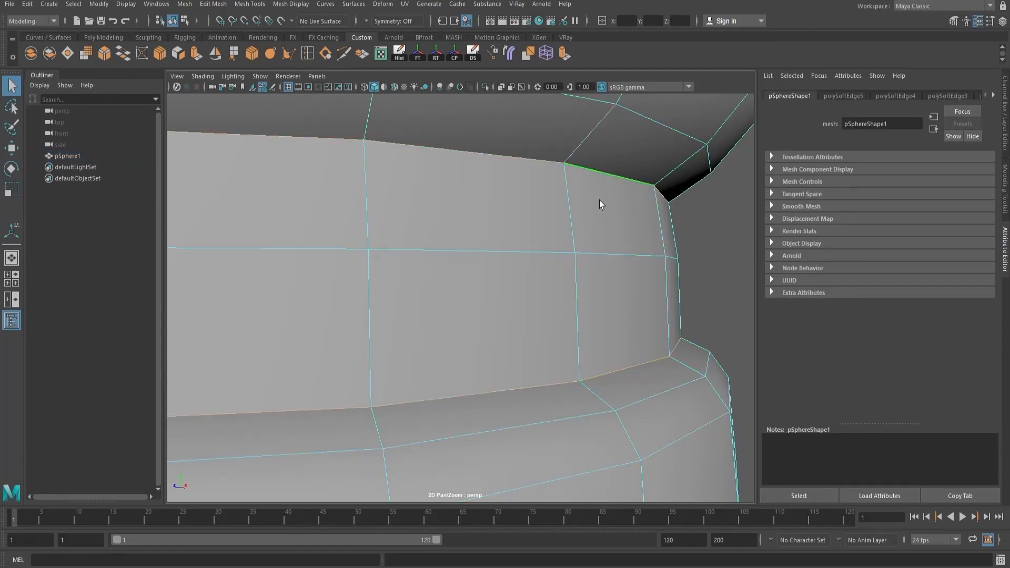
{"action": "right_click_drag", "start_coordinate": [609, 213], "coordinate": [722, 245], "text": "shift"}
Step: Return to object mode, deselect the vase and examine the shading of the neck's borders up close and from a distance
{"action": "right_click_drag", "start_coordinate": [634, 253], "coordinate": [661, 231]}
{"action": "left_click", "coordinate": [711, 246]}
{"action": "right_click_drag", "start_coordinate": [713, 248], "coordinate": [623, 157], "text": "alt"}
{"action": "left_click", "coordinate": [622, 157]}
{"action": "left_click", "coordinate": [650, 278]}
{"action": "right_click_drag", "start_coordinate": [677, 254], "coordinate": [587, 284], "text": "alt"}
{"action": "left_click_drag", "start_coordinate": [587, 284], "coordinate": [566, 310], "text": "alt"}
{"action": "middle_click_drag", "start_coordinate": [566, 311], "coordinate": [650, 231], "text": "alt"}
{"action": "right_click_drag", "start_coordinate": [650, 232], "coordinate": [461, 162], "text": "alt"}
{"action": "left_click_drag", "start_coordinate": [520, 267], "coordinate": [516, 233], "text": "alt"}
{"action": "left_click_drag", "start_coordinate": [620, 255], "coordinate": [625, 257], "text": "alt"}
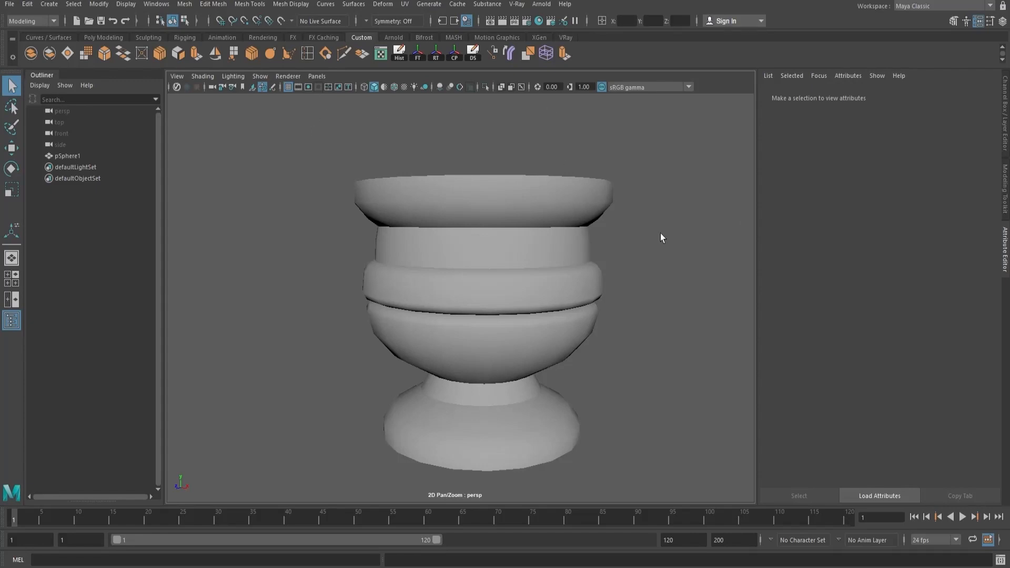
Step: In edge mode, select the border edge loop of the vase's open rim and activate the Scale tool
{"action": "left_click_drag", "start_coordinate": [716, 328], "coordinate": [463, 264], "text": "alt"}
{"action": "scroll", "coordinate": [466, 267], "scroll_direction": "up", "scroll_amount": 1}
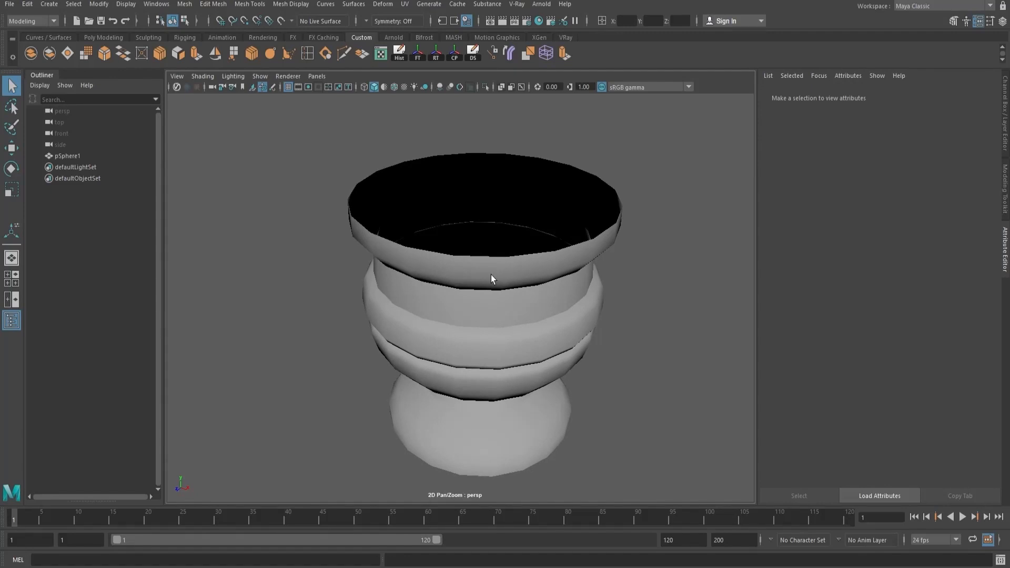
{"action": "scroll", "coordinate": [480, 352], "scroll_direction": "up", "scroll_amount": 3}
{"action": "left_click", "coordinate": [510, 325]}
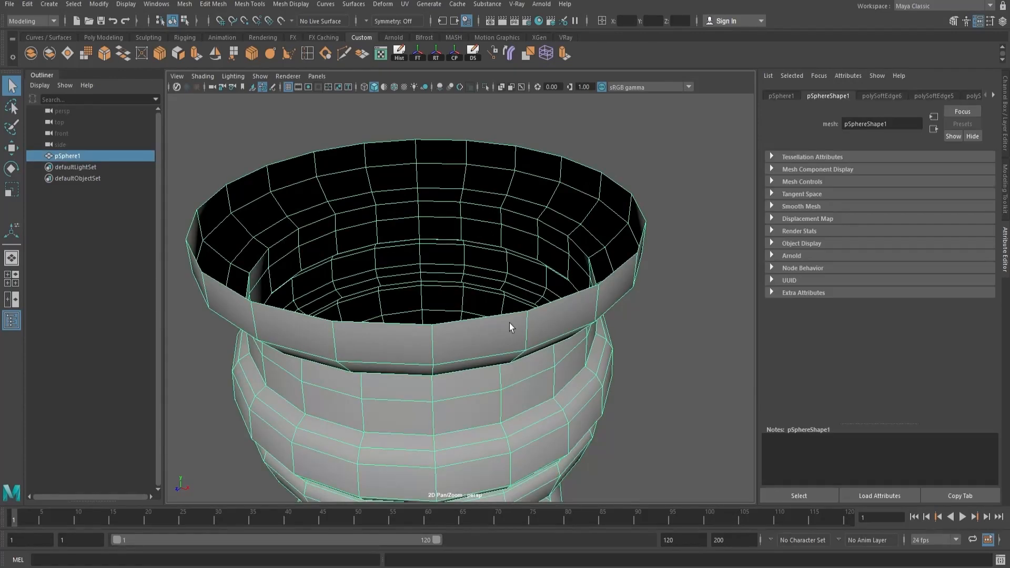
{"action": "right_click_drag", "start_coordinate": [509, 326], "coordinate": [505, 237]}
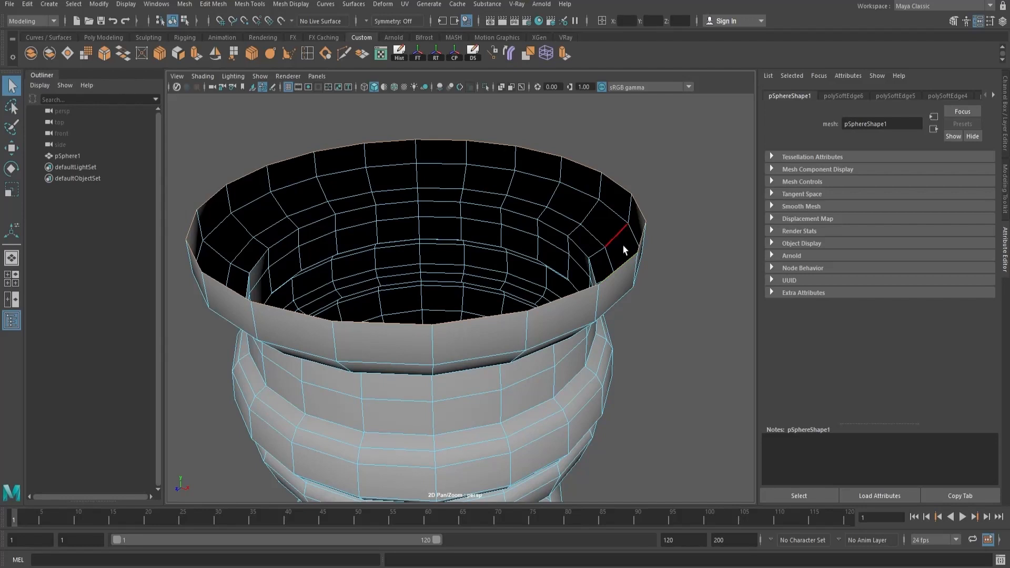
{"action": "key", "text": "r"}
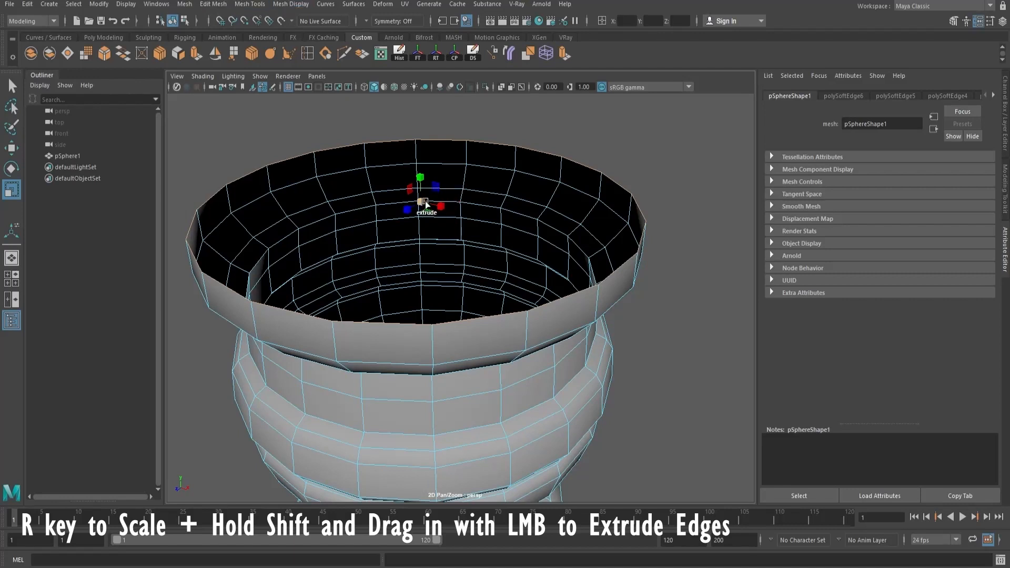
{"action": "scroll", "coordinate": [425, 204], "scroll_direction": "up", "scroll_amount": 5}
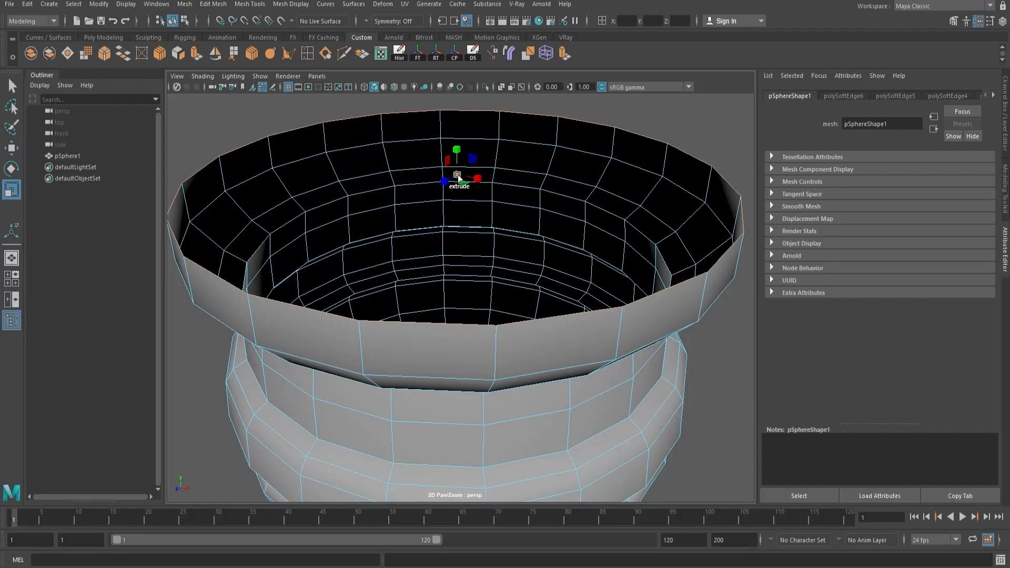
Step: Try extruding the rim's border edges inward and scaling the loop without extruding, undoing both changes
{"action": "left_click_drag", "start_coordinate": [459, 176], "coordinate": [437, 193], "text": "shift"}
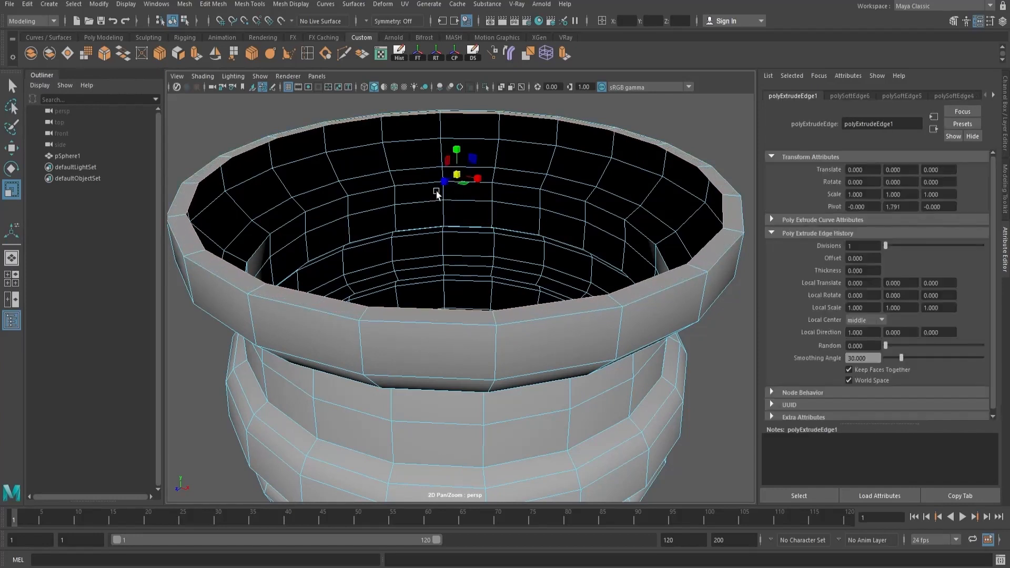
{"action": "key", "text": "ctrl+z"}
{"action": "key", "text": "ctrl+z"}
{"action": "key", "text": "ctrl+z"}
{"action": "double_click", "coordinate": [456, 323]}
{"action": "left_click_drag", "start_coordinate": [458, 175], "coordinate": [476, 174]}
{"action": "key", "text": "ctrl+z"}
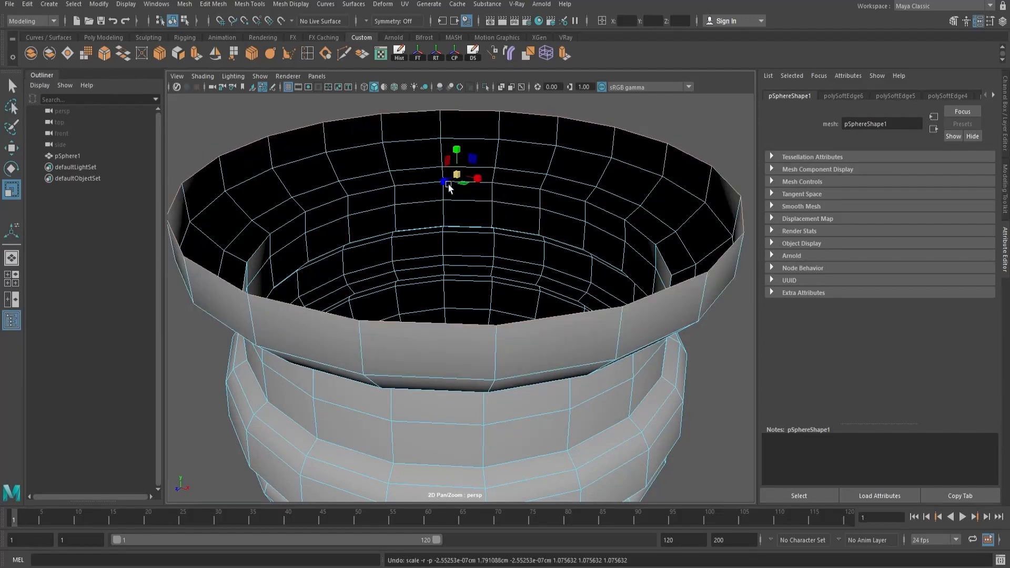
Step: Extrude the rim's border edges inward with the Scale tool to form a wide, flat lip
{"action": "left_click_drag", "start_coordinate": [457, 175], "coordinate": [377, 227], "text": "shift"}
{"action": "left_click_drag", "start_coordinate": [535, 244], "coordinate": [540, 229], "text": "alt"}
{"action": "key", "text": "q"}
{"action": "scroll", "coordinate": [538, 170], "scroll_direction": "up", "scroll_amount": 3}
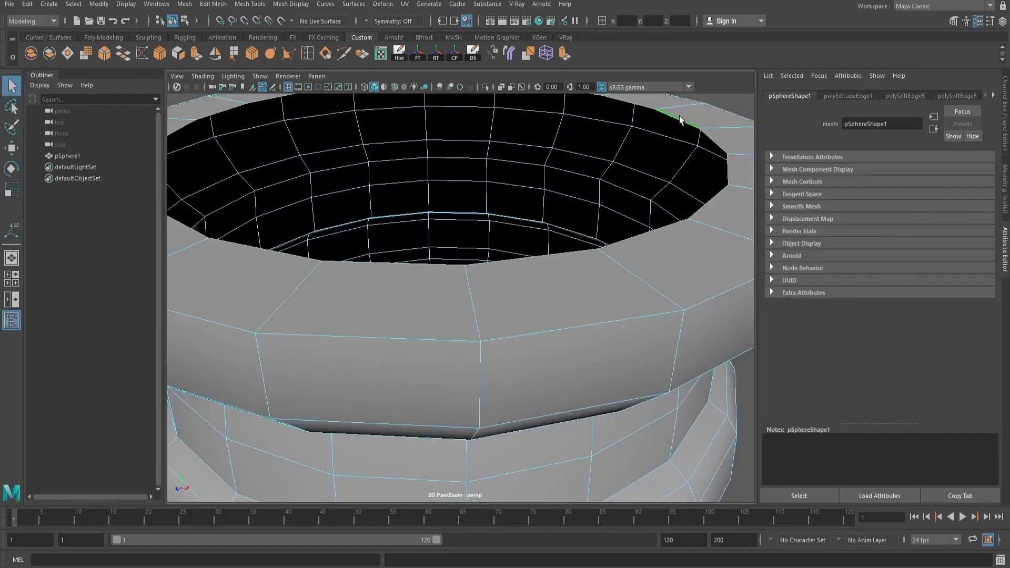
Step: Select the lip's inner border edge loop, extrude it downward and scale it in to form a tapered inner wall
{"action": "double_click", "coordinate": [679, 120]}
{"action": "right_click_drag", "start_coordinate": [676, 122], "coordinate": [469, 194], "text": "alt"}
{"action": "left_click_drag", "start_coordinate": [469, 194], "coordinate": [458, 203], "text": "alt"}
{"action": "key", "text": "w"}
{"action": "right_click_drag", "start_coordinate": [457, 203], "coordinate": [562, 235], "text": "alt"}
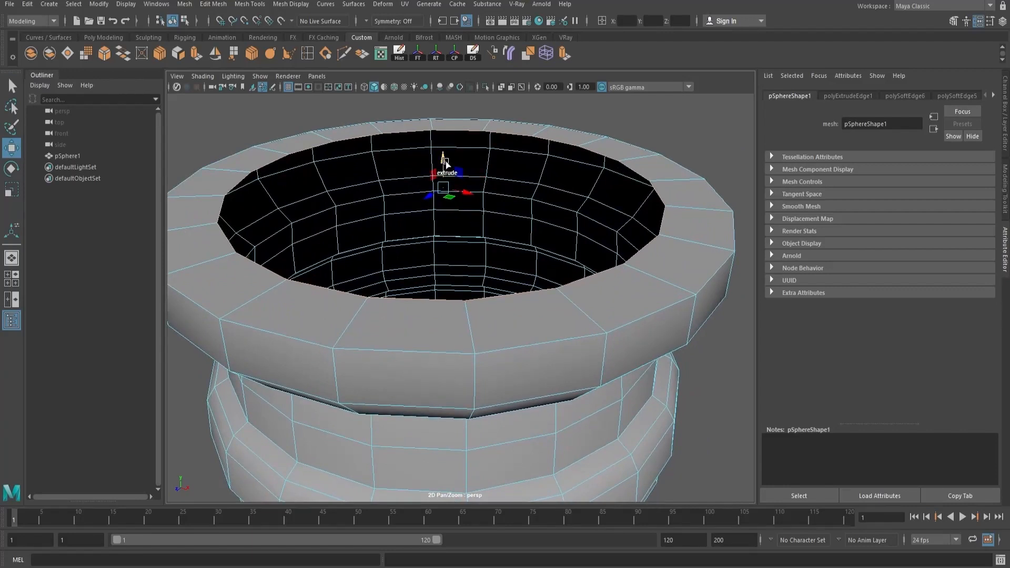
{"action": "left_click_drag", "start_coordinate": [444, 162], "coordinate": [445, 278], "text": "shift"}
{"action": "key", "text": "r"}
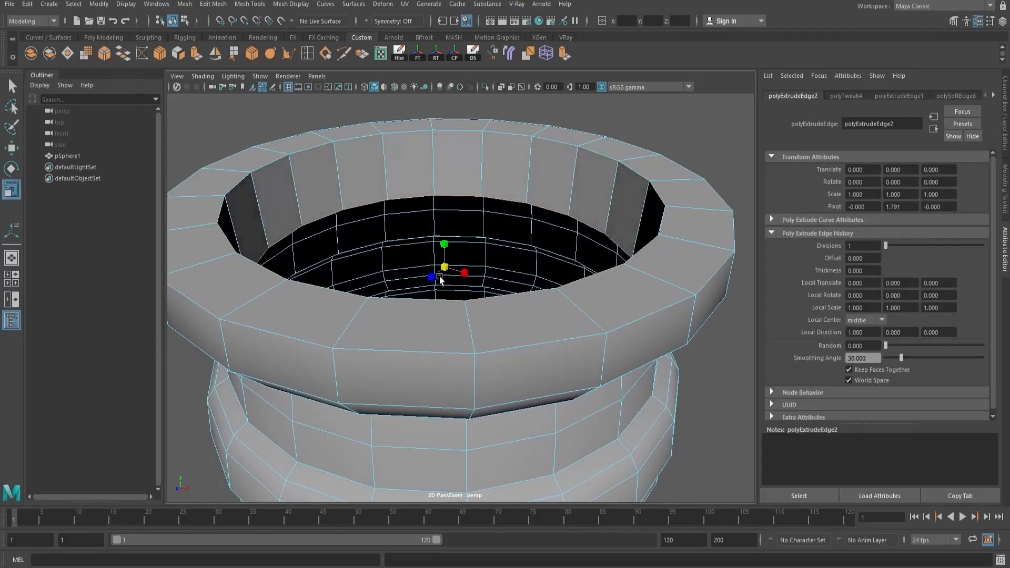
{"action": "middle_click_drag", "start_coordinate": [426, 296], "coordinate": [395, 320]}
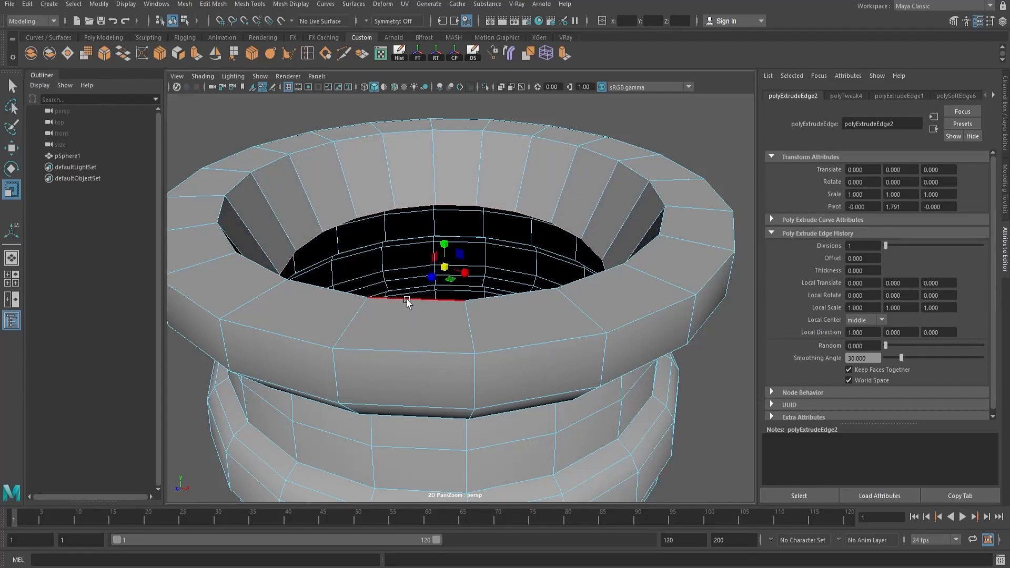
Step: Extrude the lower border of the tapered inner wall inward to form a flat ledge
{"action": "key", "text": "w"}
{"action": "key", "text": "r"}
{"action": "left_click_drag", "start_coordinate": [446, 269], "coordinate": [385, 288], "text": "shift"}
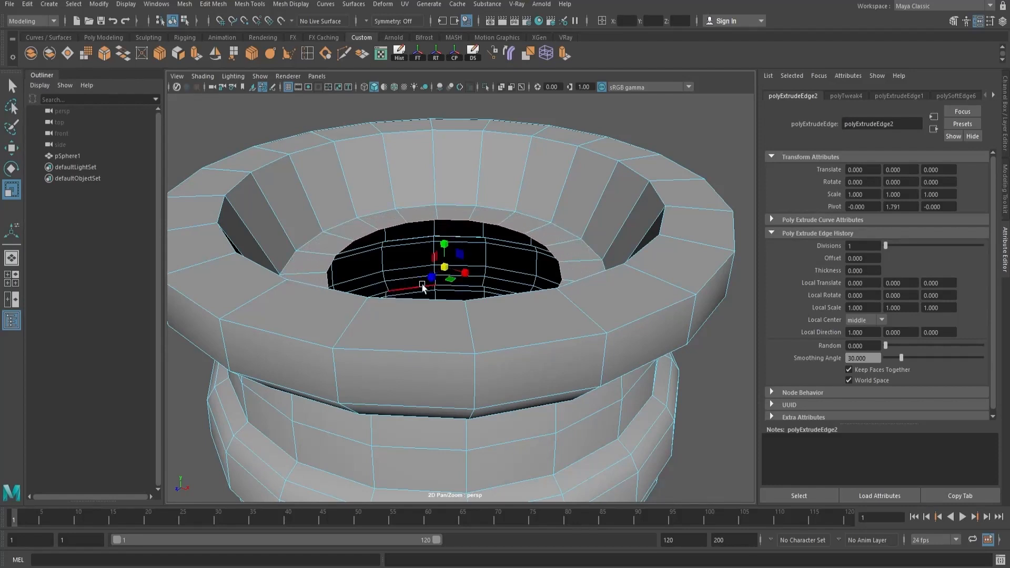
Step: Extrude the ledge's inner border deep down into the vase and scale the bottom loop inward
{"action": "key", "text": "w"}
{"action": "left_click_drag", "start_coordinate": [444, 242], "coordinate": [436, 351], "text": "shift"}
{"action": "left_click_drag", "start_coordinate": [450, 407], "coordinate": [447, 476], "text": "alt"}
{"action": "key", "text": "r"}
{"action": "left_click_drag", "start_coordinate": [449, 329], "coordinate": [383, 318]}
Step: Select the border edge loop of the opening at the bottom of the inner cavity
{"action": "scroll", "coordinate": [416, 358], "scroll_direction": "down", "scroll_amount": 8}
{"action": "scroll", "coordinate": [498, 331], "scroll_direction": "up", "scroll_amount": 3}
{"action": "left_click_drag", "start_coordinate": [498, 332], "coordinate": [503, 367], "text": "alt"}
{"action": "scroll", "coordinate": [389, 232], "scroll_direction": "up", "scroll_amount": 3}
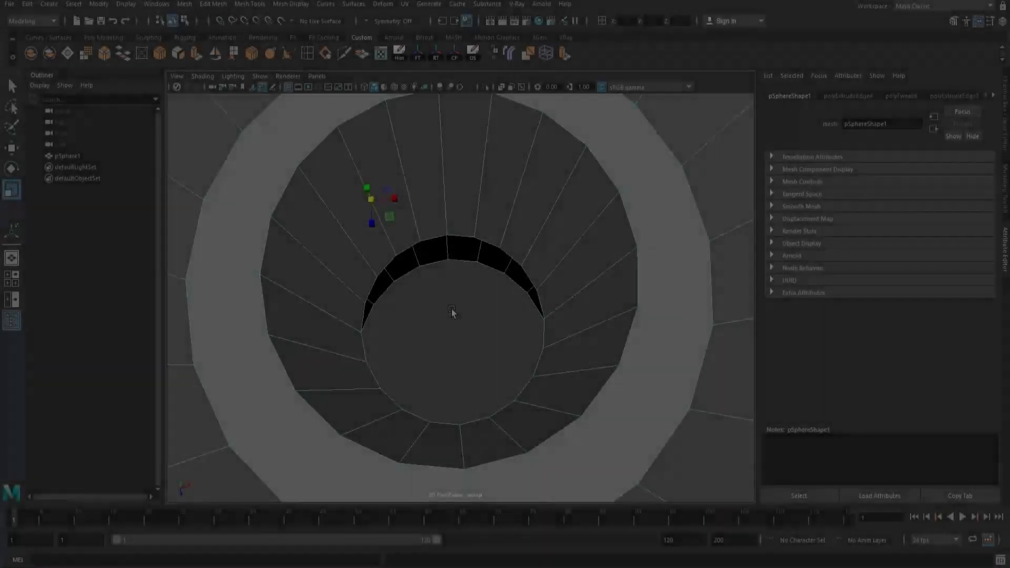
{"action": "scroll", "coordinate": [453, 311], "scroll_direction": "up", "scroll_amount": 3}
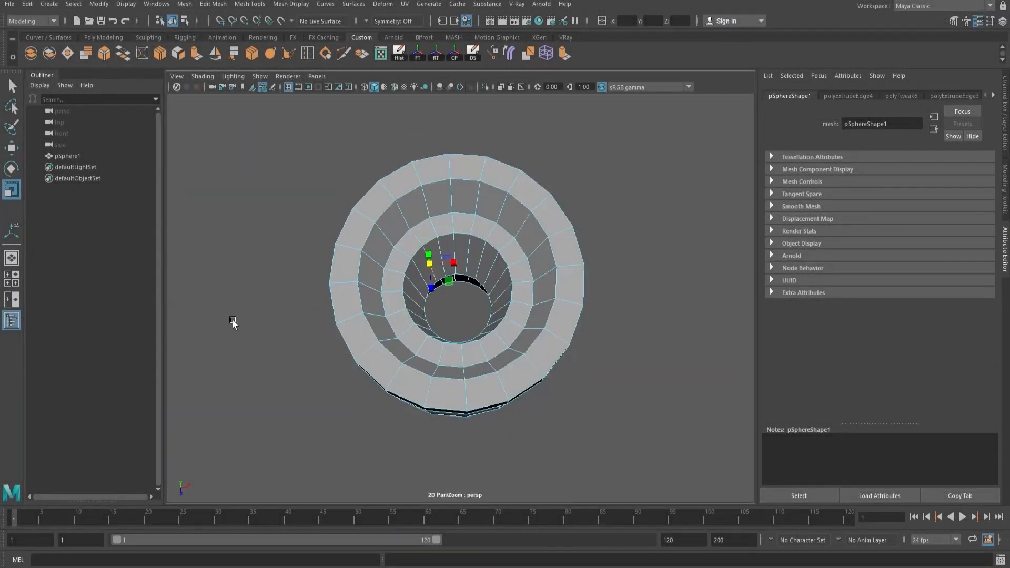
{"action": "scroll", "coordinate": [445, 361], "scroll_direction": "up", "scroll_amount": 3}
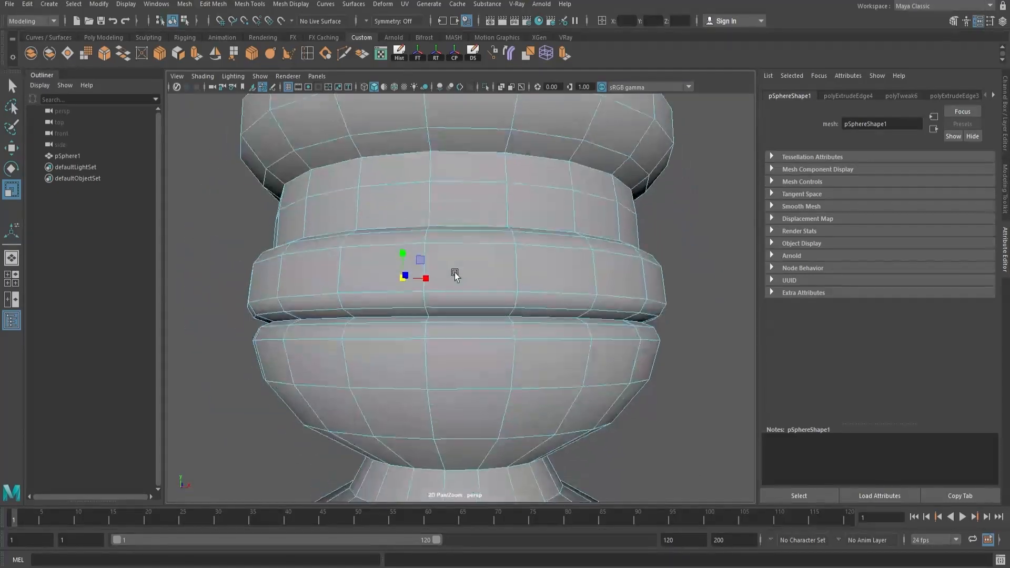
{"action": "right_click_drag", "start_coordinate": [455, 273], "coordinate": [228, 254], "text": "alt"}
{"action": "left_click_drag", "start_coordinate": [228, 255], "coordinate": [254, 293], "text": "alt"}
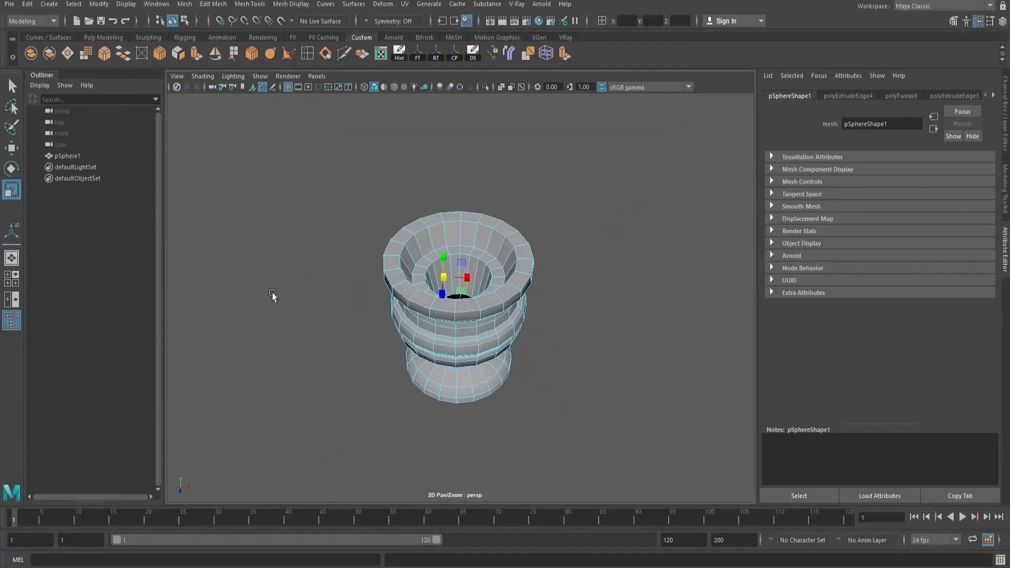
{"action": "right_click_drag", "start_coordinate": [254, 293], "coordinate": [429, 295], "text": "alt"}
{"action": "left_click_drag", "start_coordinate": [429, 295], "coordinate": [451, 322], "text": "alt"}
{"action": "right_click_drag", "start_coordinate": [450, 322], "coordinate": [521, 319], "text": "alt"}
{"action": "double_click", "coordinate": [501, 283]}
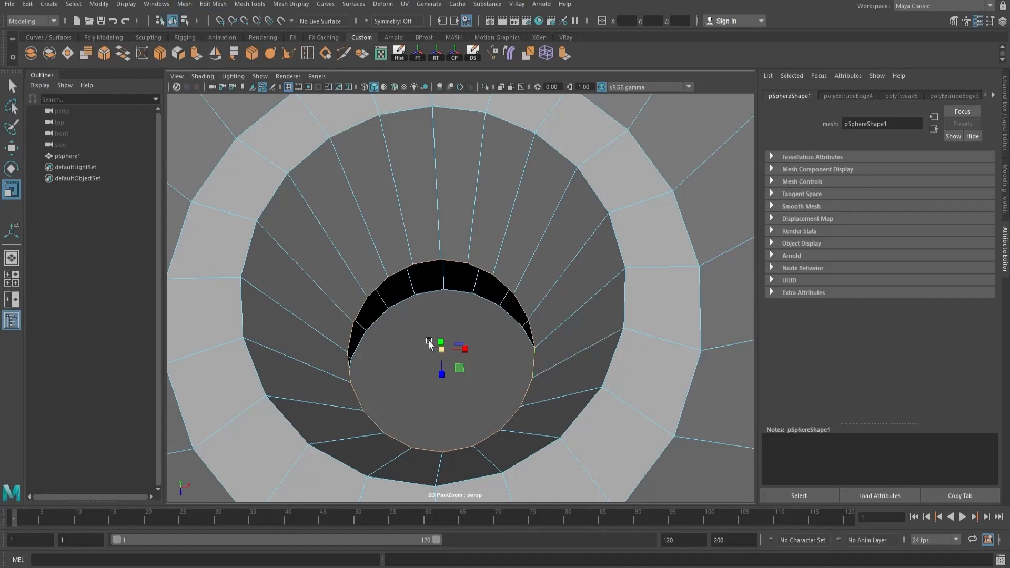
Step: Try closing the opening at the cavity's bottom with Fill Hole and undo it
{"action": "left_click", "coordinate": [185, 5]}
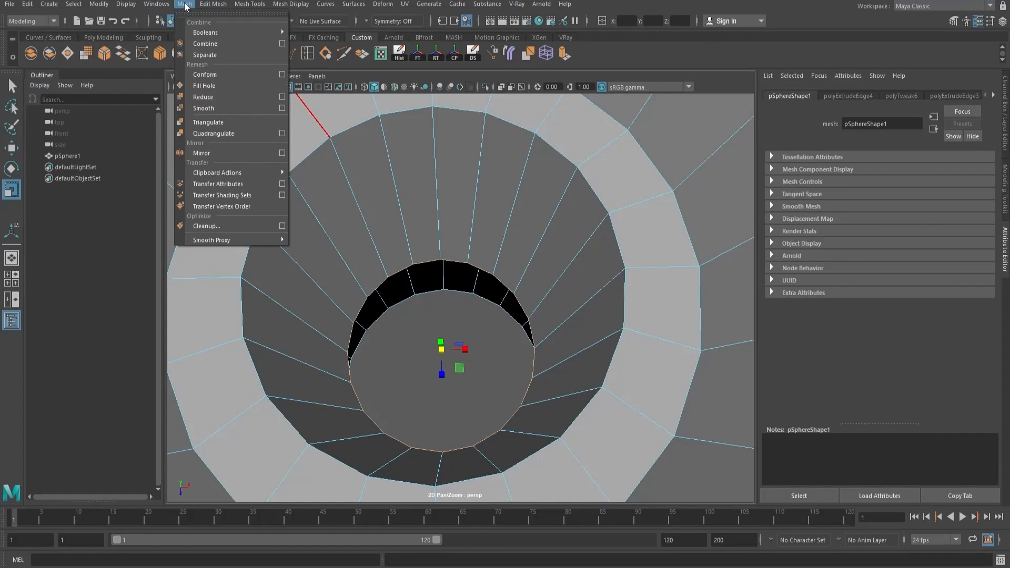
{"action": "mouse_move", "coordinate": [223, 6]}
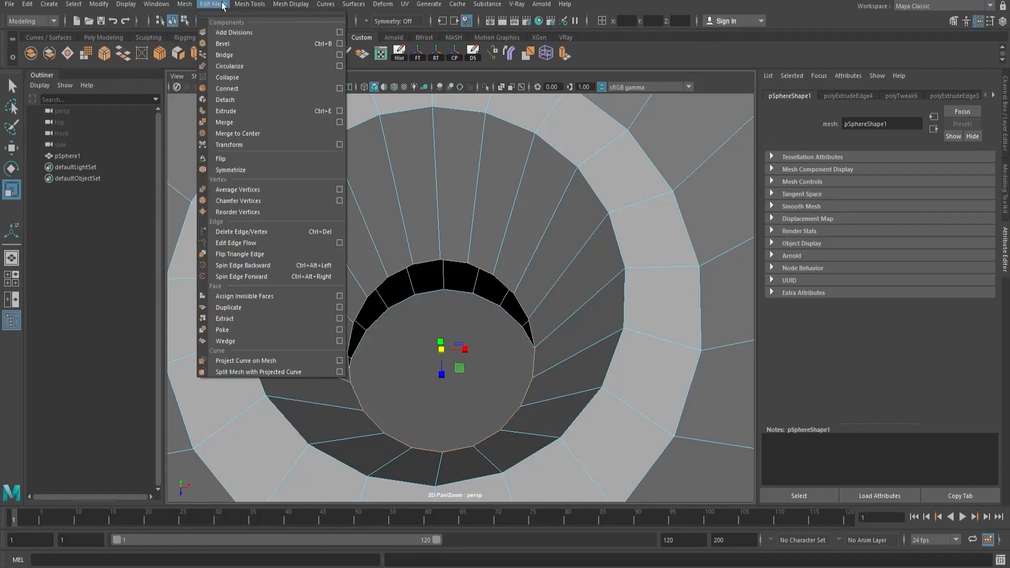
{"action": "mouse_move", "coordinate": [185, 5]}
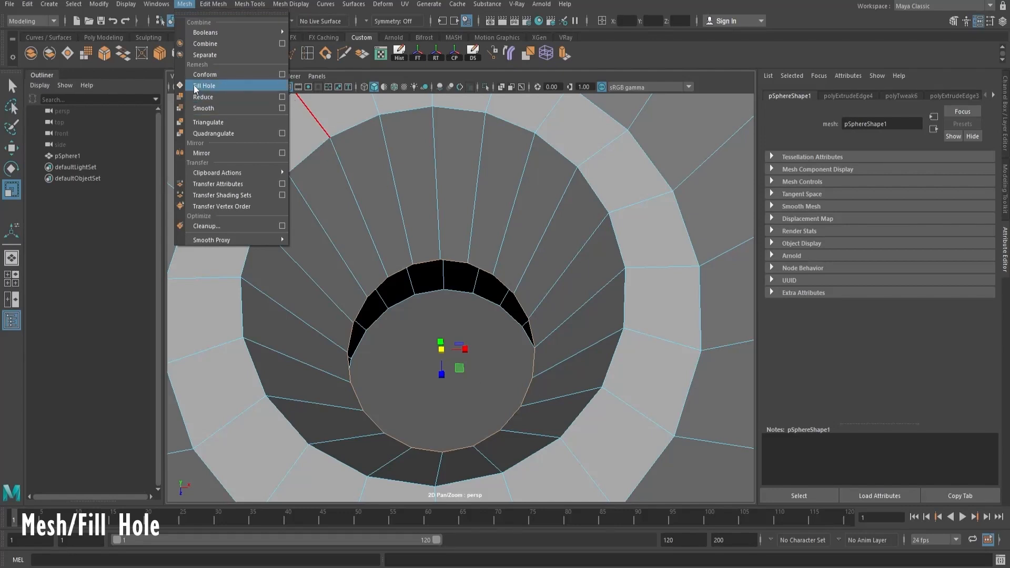
{"action": "left_click", "coordinate": [210, 86]}
{"action": "left_click_drag", "start_coordinate": [735, 473], "coordinate": [601, 352], "text": "alt"}
{"action": "key", "text": "ctrl+z"}
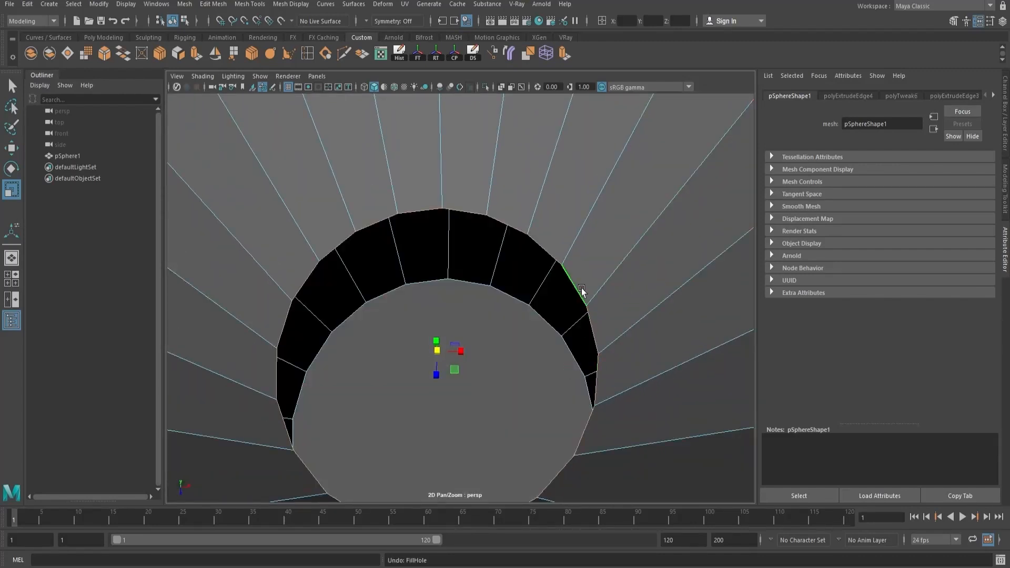
Step: Extrude the opening's border edges inward with the Scale tool to narrow the hole in the cavity's floor
{"action": "left_click_drag", "start_coordinate": [438, 352], "coordinate": [290, 403]}
{"action": "right_click_drag", "start_coordinate": [293, 383], "coordinate": [485, 407], "text": "alt"}
{"action": "right_click_drag", "start_coordinate": [493, 328], "coordinate": [443, 315], "text": "alt"}
{"action": "left_click_drag", "start_coordinate": [443, 314], "coordinate": [499, 339], "text": "alt"}
{"action": "right_click_drag", "start_coordinate": [498, 339], "coordinate": [641, 359], "text": "alt"}
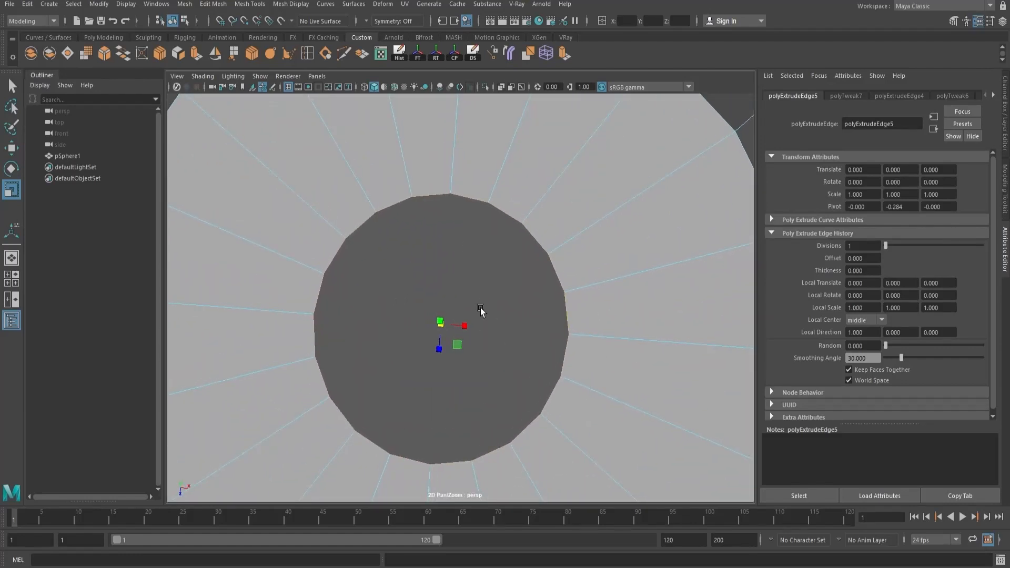
Step: Close the remaining hole by applying Merge Edges To Center to its border edges
{"action": "mouse_move", "coordinate": [468, 284]}
{"action": "right_mouse_down", "text": "shift"}
{"action": "mouse_move", "coordinate": [485, 260]}
{"action": "mouse_move", "coordinate": [308, 207]}
{"action": "mouse_move", "coordinate": [174, 312]}
{"action": "mouse_move", "coordinate": [416, 333]}
{"action": "mouse_move", "coordinate": [471, 282]}
{"action": "mouse_move", "coordinate": [479, 254]}
{"action": "mouse_move", "coordinate": [480, 266]}
{"action": "mouse_move", "coordinate": [424, 302]}
{"action": "mouse_move", "coordinate": [406, 296]}
{"action": "mouse_move", "coordinate": [448, 284]}
{"action": "mouse_move", "coordinate": [524, 294]}
{"action": "mouse_move", "coordinate": [468, 295]}
{"action": "mouse_move", "coordinate": [472, 262]}
{"action": "mouse_move", "coordinate": [468, 313]}
{"action": "mouse_move", "coordinate": [472, 265]}
{"action": "right_mouse_up", "text": "shift"}
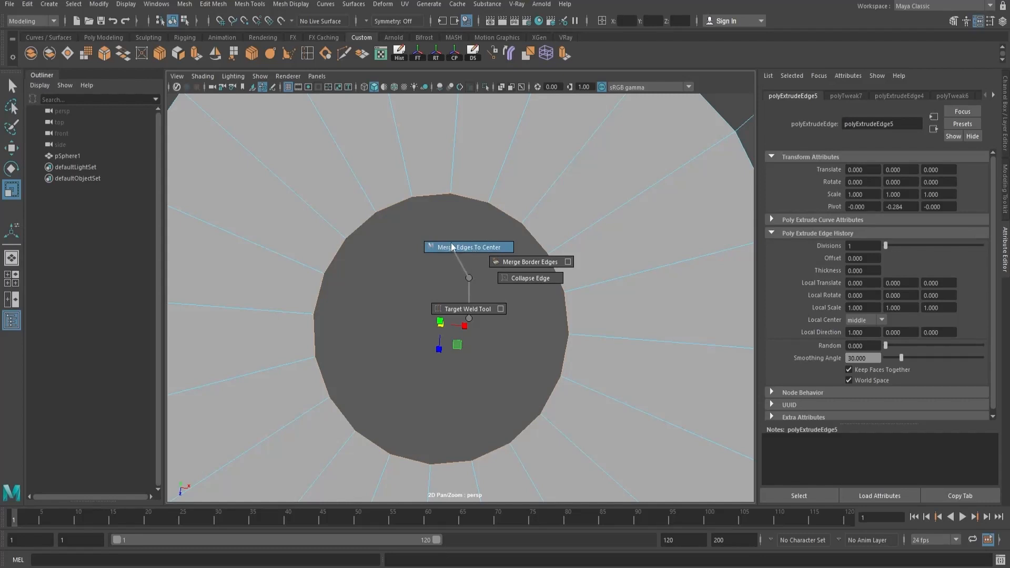
{"action": "right_click_drag", "start_coordinate": [453, 246], "coordinate": [441, 247], "text": "shift"}
{"action": "right_click_drag", "start_coordinate": [463, 248], "coordinate": [466, 242], "text": "shift"}
{"action": "right_click_drag", "start_coordinate": [525, 307], "coordinate": [551, 377], "text": "alt"}
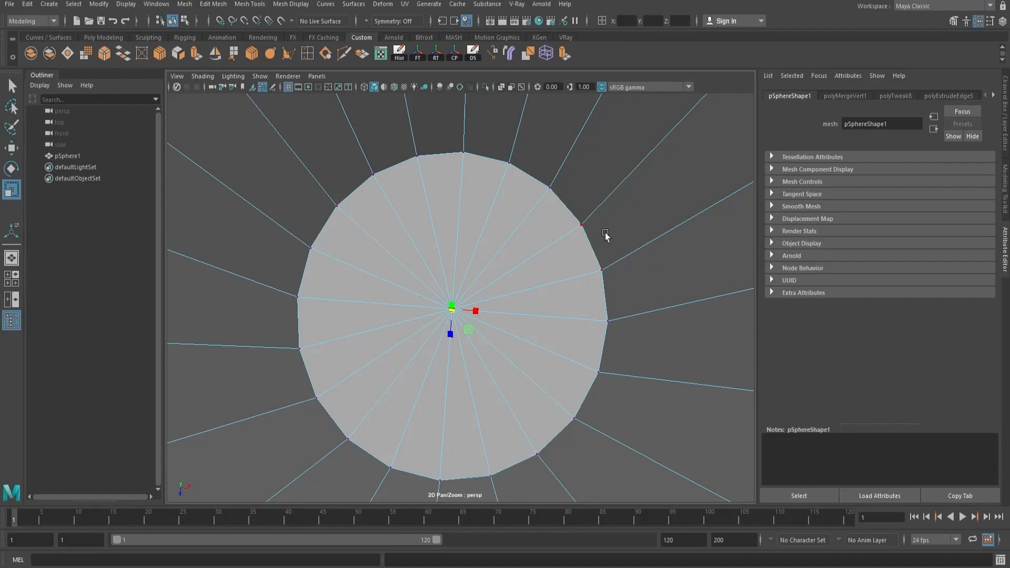
Step: Examine the closed floor of the inner cavity from above, close up and from farther away
{"action": "scroll", "coordinate": [549, 327], "scroll_direction": "down", "scroll_amount": 3}
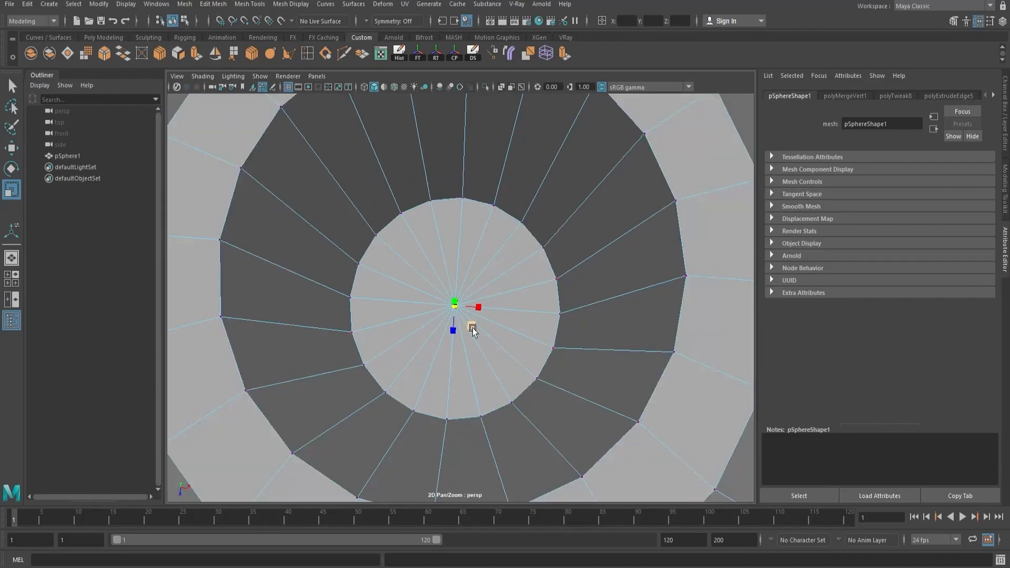
{"action": "scroll", "coordinate": [472, 330], "scroll_direction": "up", "scroll_amount": 2}
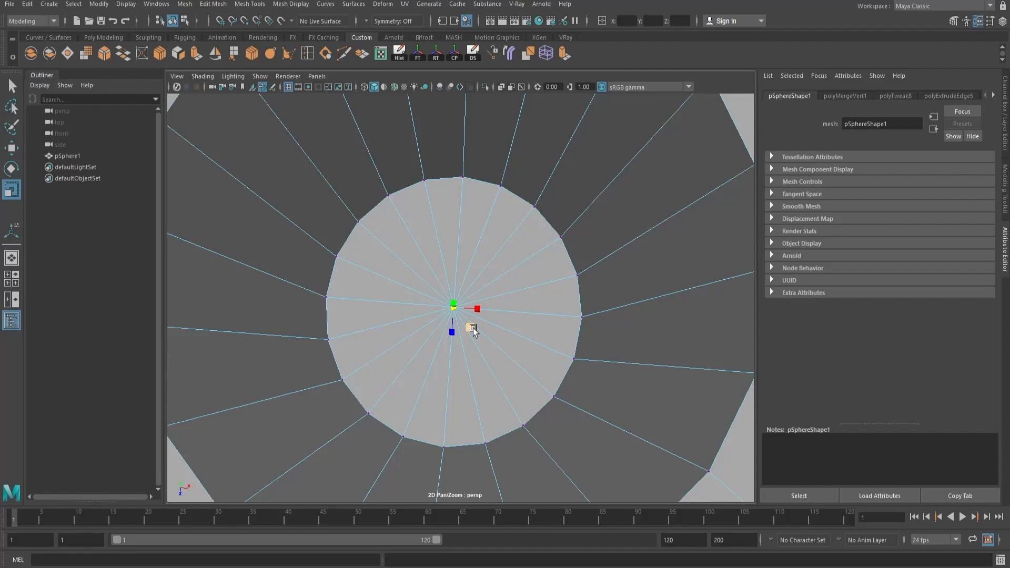
{"action": "scroll", "coordinate": [485, 306], "scroll_direction": "down", "scroll_amount": 2}
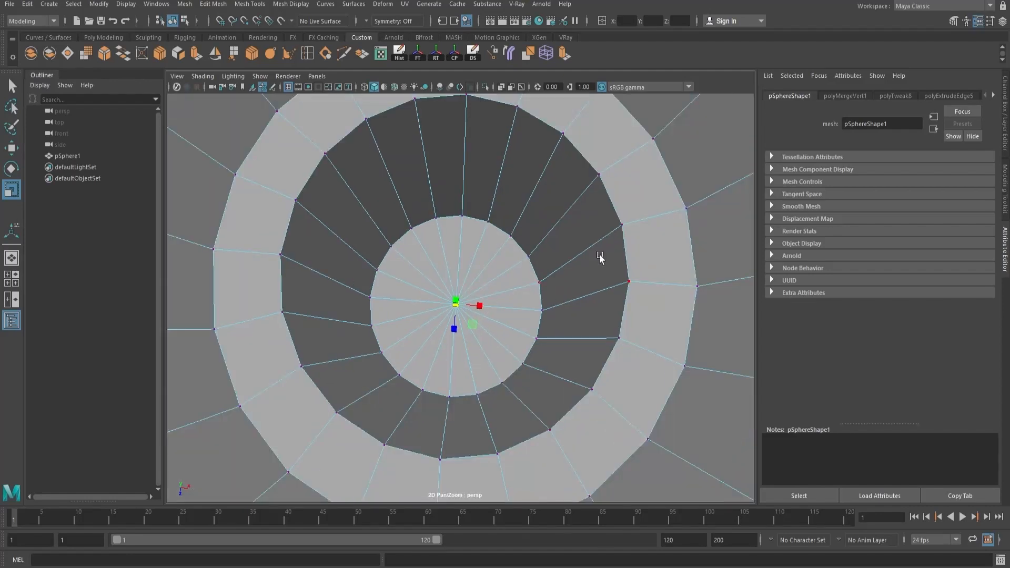
{"action": "scroll", "coordinate": [435, 270], "scroll_direction": "down", "scroll_amount": 3}
{"action": "scroll", "coordinate": [411, 301], "scroll_direction": "up", "scroll_amount": 4}
{"action": "scroll", "coordinate": [410, 300], "scroll_direction": "up", "scroll_amount": 1}
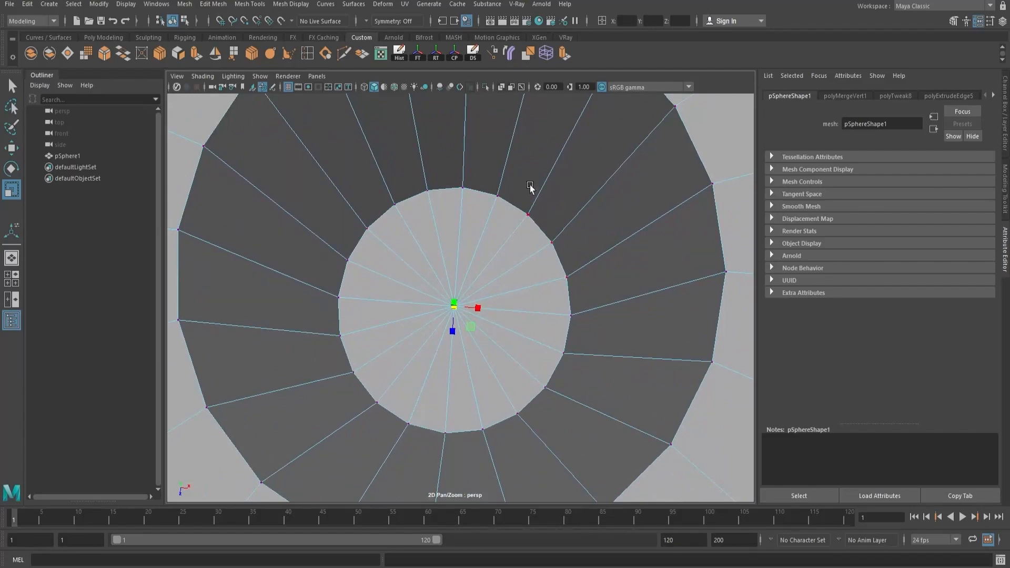
{"action": "scroll", "coordinate": [589, 356], "scroll_direction": "down", "scroll_amount": 5}
Step: Examine the vase's outer profile, including the bowl and foot, from the side
{"action": "left_click_drag", "start_coordinate": [589, 356], "coordinate": [486, 278], "text": "alt"}
{"action": "middle_click_drag", "start_coordinate": [579, 358], "coordinate": [595, 271], "text": "alt"}
{"action": "scroll", "coordinate": [594, 270], "scroll_direction": "up", "scroll_amount": 3}
{"action": "left_click_drag", "start_coordinate": [594, 270], "coordinate": [584, 226], "text": "alt"}
{"action": "scroll", "coordinate": [525, 271], "scroll_direction": "down", "scroll_amount": 3}
{"action": "left_click_drag", "start_coordinate": [525, 270], "coordinate": [481, 280], "text": "alt"}
{"action": "scroll", "coordinate": [562, 294], "scroll_direction": "up", "scroll_amount": 3}
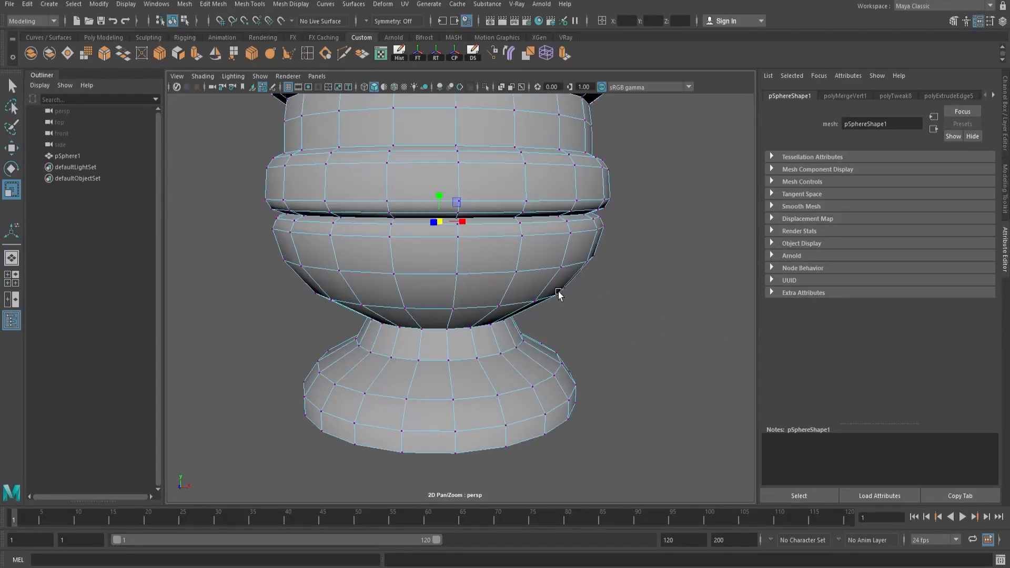
Step: Examine the complete vase from the side and from slightly above its rim
{"action": "scroll", "coordinate": [588, 286], "scroll_direction": "down", "scroll_amount": 2}
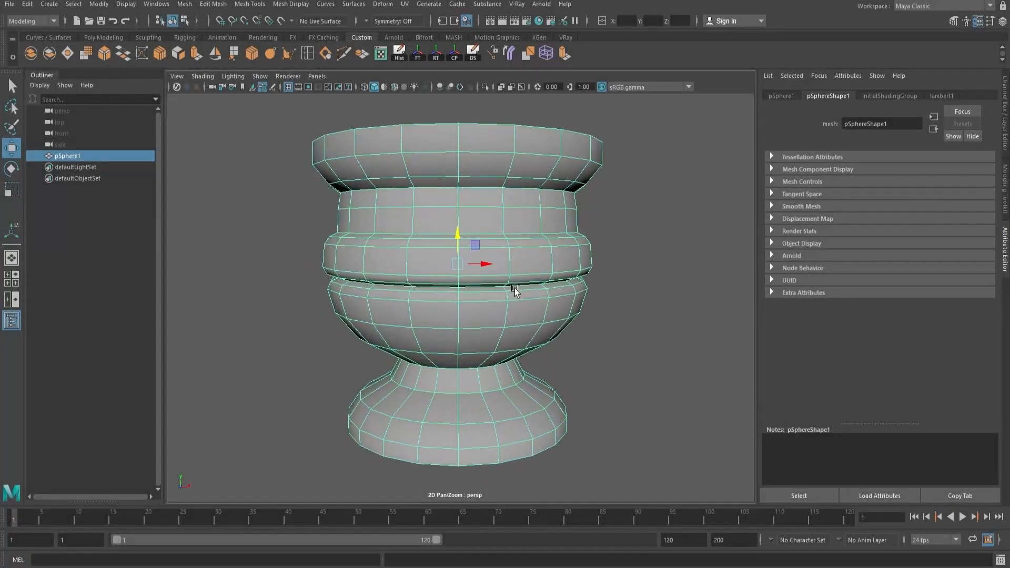
{"action": "scroll", "coordinate": [546, 305], "scroll_direction": "up", "scroll_amount": 3}
{"action": "scroll", "coordinate": [570, 314], "scroll_direction": "down", "scroll_amount": 5}
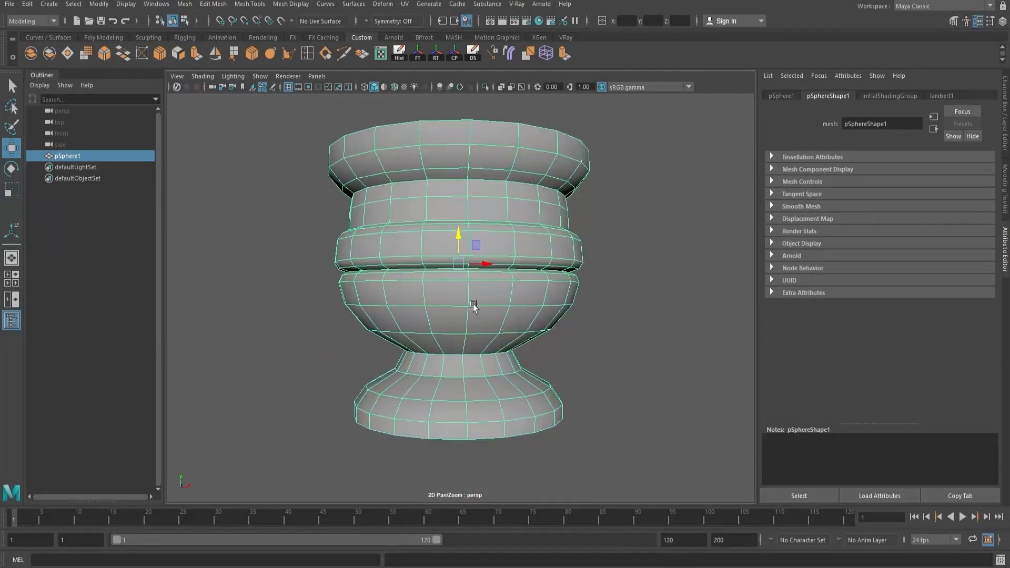
{"action": "left_click_drag", "start_coordinate": [471, 234], "coordinate": [573, 257], "text": "alt"}
{"action": "scroll", "coordinate": [572, 258], "scroll_direction": "down", "scroll_amount": 3}
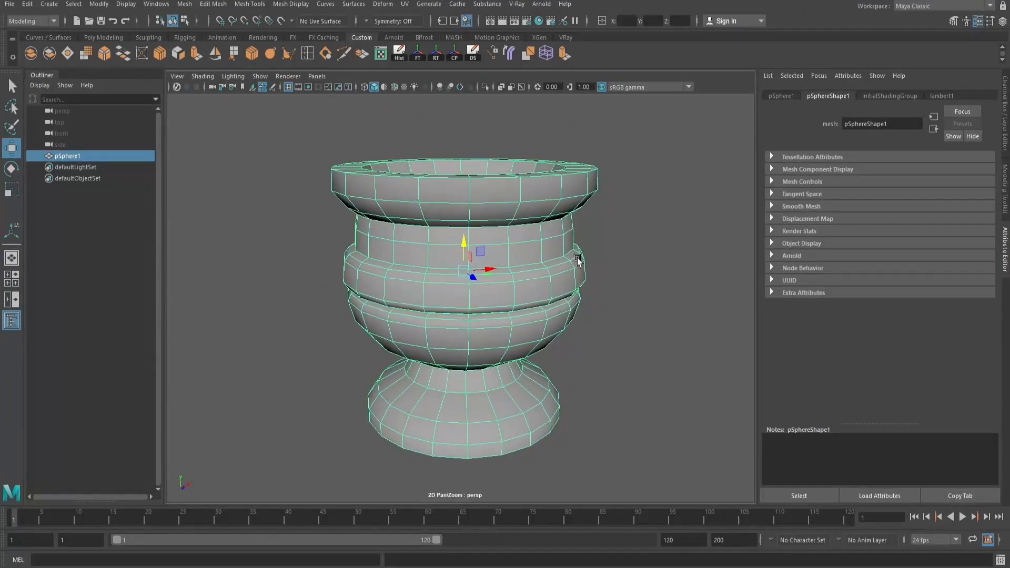
Step: Create a polygon cylinder, move it out beside the vase, and delete it
{"action": "left_click", "coordinate": [100, 38]}
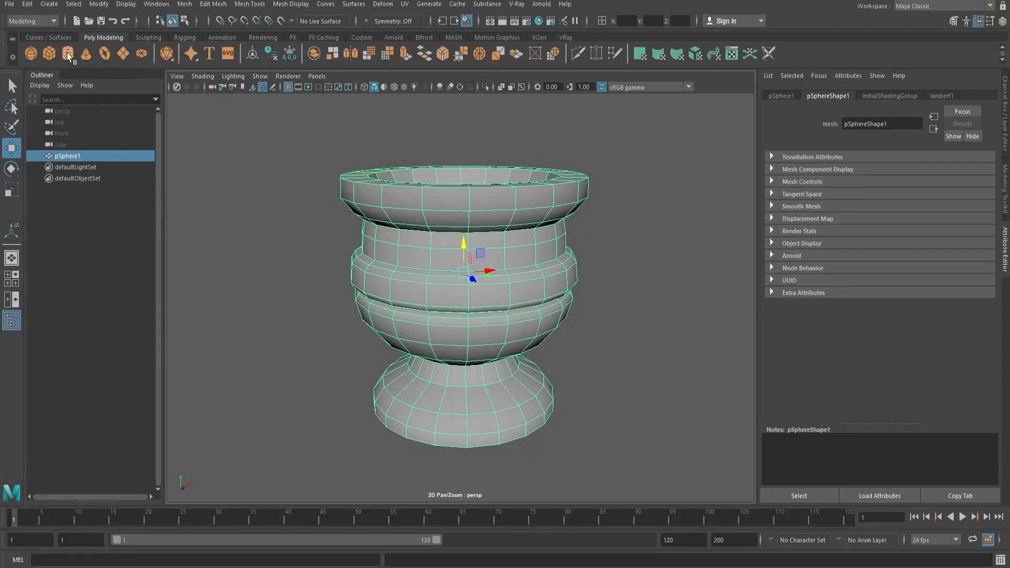
{"action": "left_click", "coordinate": [69, 57]}
{"action": "left_click_drag", "start_coordinate": [510, 277], "coordinate": [349, 300]}
{"action": "key", "text": "r"}
{"action": "scroll", "coordinate": [378, 284], "scroll_direction": "down", "scroll_amount": 3}
{"action": "key", "text": "w"}
{"action": "key", "text": "Delete"}
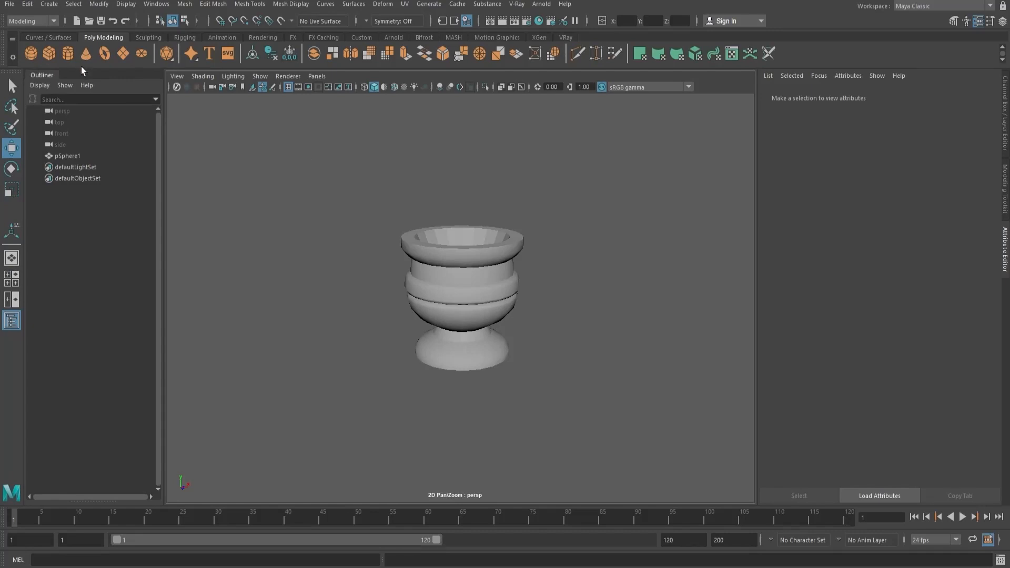
Step: Create a polygon cube, move it out beside the vase, and delete it
{"action": "left_click", "coordinate": [48, 54]}
{"action": "left_click_drag", "start_coordinate": [488, 283], "coordinate": [391, 301]}
{"action": "key", "text": "r"}
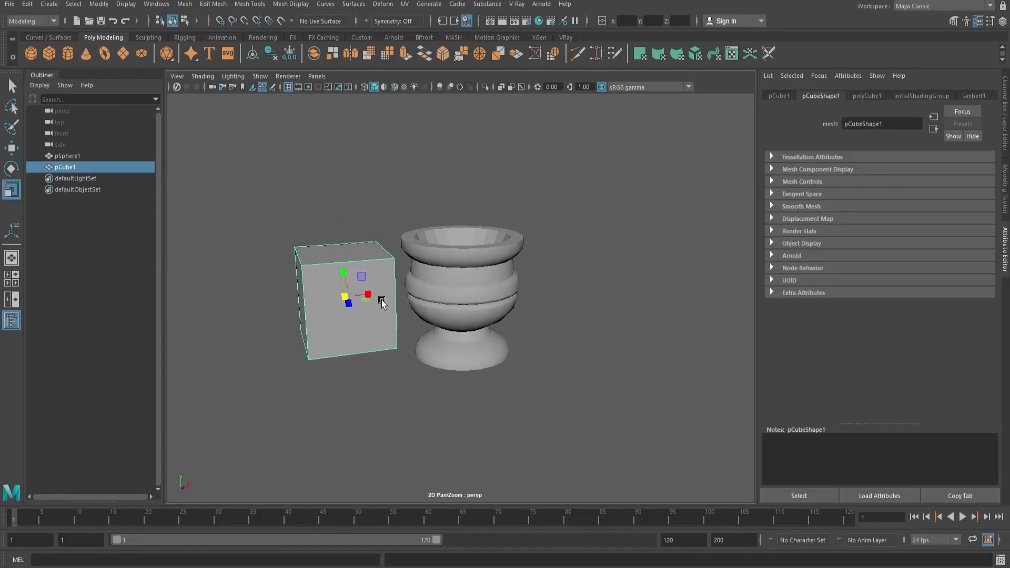
{"action": "key", "text": "Delete"}
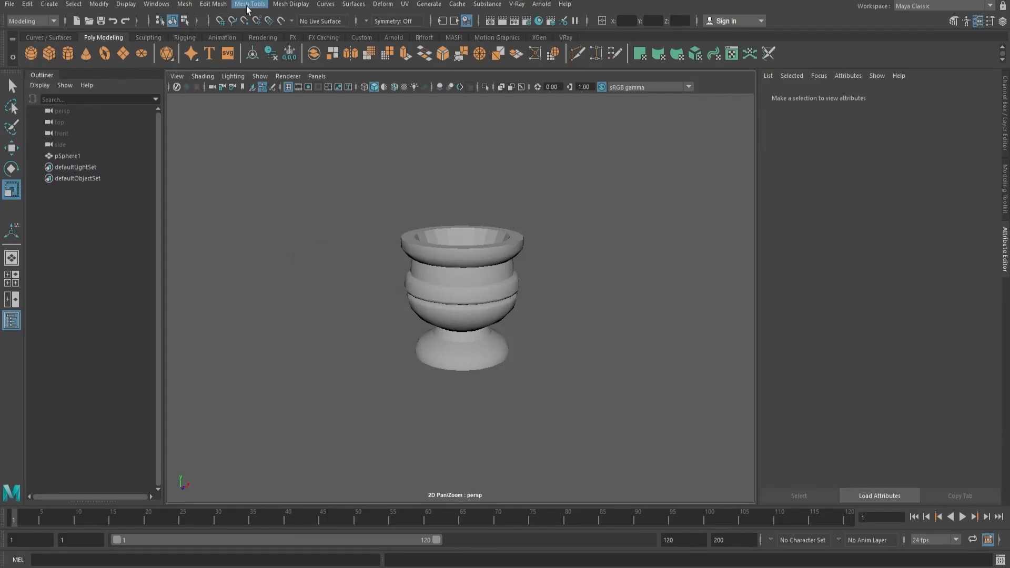
Step: Create a polygon plane, raise it above the vase's opening, inspect it from several angles, and delete it
{"action": "left_click", "coordinate": [122, 53]}
{"action": "key", "text": "w"}
{"action": "left_click_drag", "start_coordinate": [462, 257], "coordinate": [520, 173]}
{"action": "key", "text": "r"}
{"action": "left_click_drag", "start_coordinate": [521, 153], "coordinate": [524, 211], "text": "alt"}
{"action": "middle_click_drag", "start_coordinate": [372, 185], "coordinate": [361, 257], "text": "alt"}
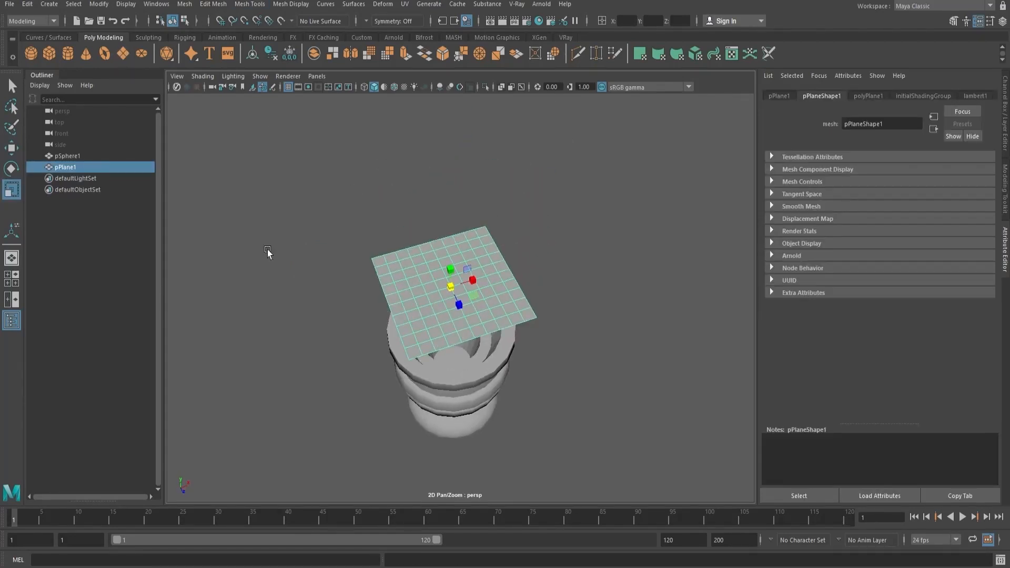
{"action": "right_click_drag", "start_coordinate": [378, 272], "coordinate": [454, 236], "text": "alt"}
{"action": "right_click_drag", "start_coordinate": [648, 284], "coordinate": [508, 294], "text": "alt"}
{"action": "left_click_drag", "start_coordinate": [507, 295], "coordinate": [507, 258], "text": "alt"}
{"action": "right_click_drag", "start_coordinate": [594, 267], "coordinate": [629, 270], "text": "alt"}
{"action": "key", "text": "Delete"}
Step: Select the vase and pick a face, followed by a vertex, on the front of its bowl in component mode
{"action": "right_click_drag", "start_coordinate": [475, 352], "coordinate": [498, 358], "text": "alt"}
{"action": "left_click_drag", "start_coordinate": [497, 358], "coordinate": [425, 290], "text": "alt"}
{"action": "right_click_drag", "start_coordinate": [425, 290], "coordinate": [482, 287], "text": "alt"}
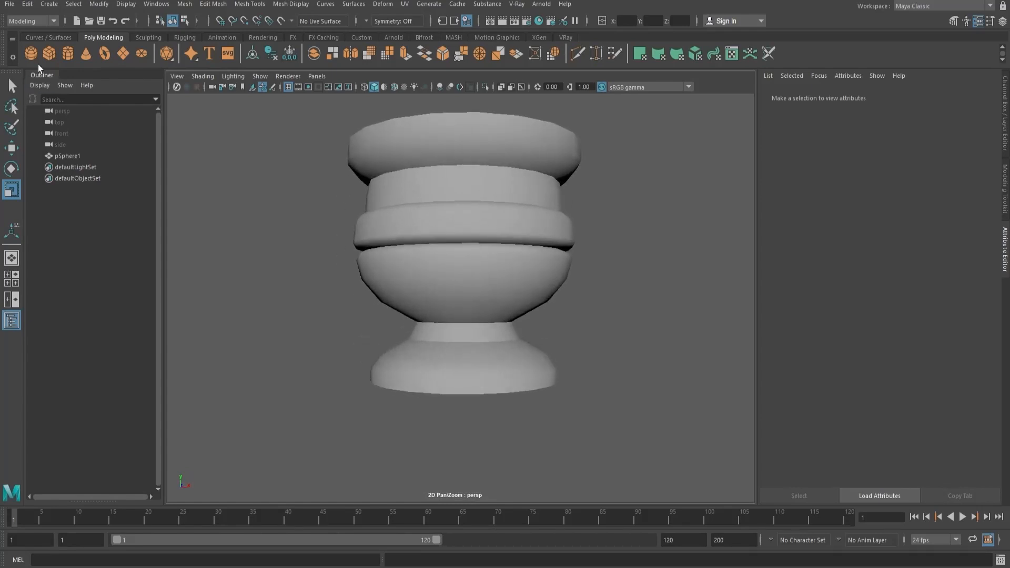
{"action": "left_click", "coordinate": [447, 284]}
{"action": "right_click_drag", "start_coordinate": [405, 311], "coordinate": [545, 336], "text": "alt"}
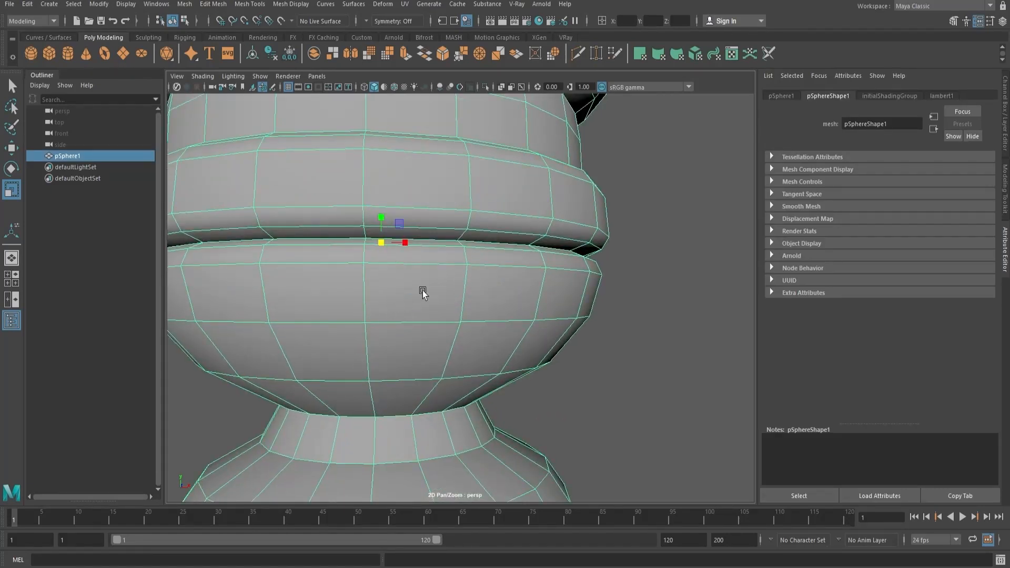
{"action": "key", "text": "F11"}
{"action": "left_click", "coordinate": [445, 298]}
{"action": "right_click_drag", "start_coordinate": [420, 277], "coordinate": [379, 273]}
{"action": "left_click", "coordinate": [377, 270]}
Step: Nudge the front horizontal edge just below the bowl's upper rim with the Move tool and return to object mode
{"action": "right_click_drag", "start_coordinate": [444, 296], "coordinate": [434, 246]}
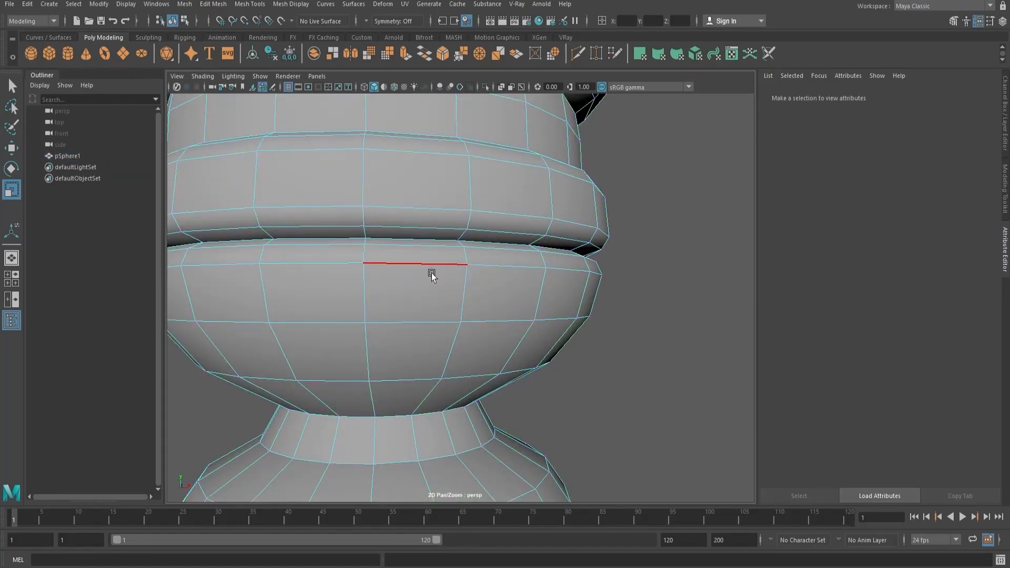
{"action": "left_click", "coordinate": [430, 270]}
{"action": "key", "text": "w"}
{"action": "left_click_drag", "start_coordinate": [416, 239], "coordinate": [421, 239]}
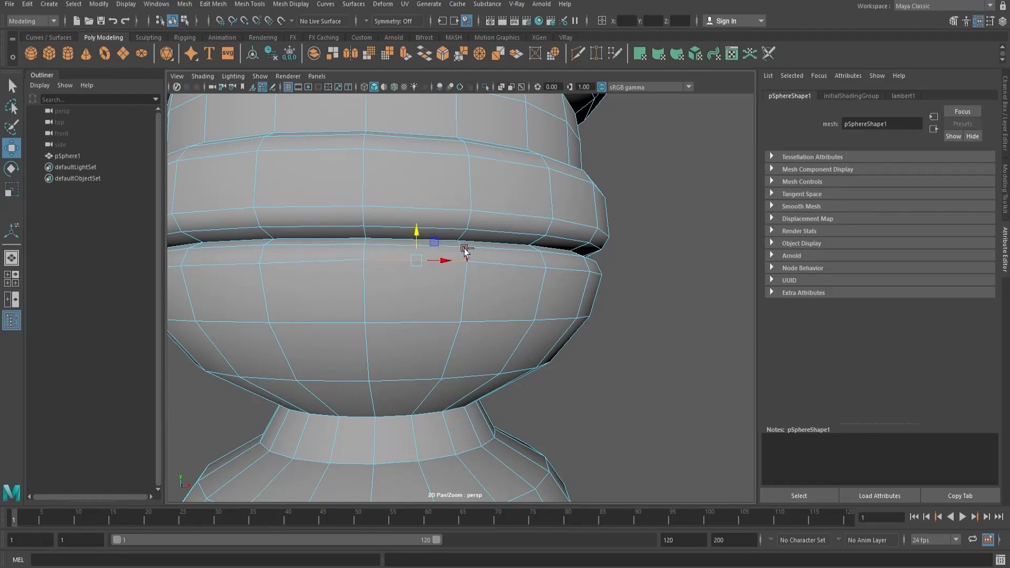
{"action": "scroll", "coordinate": [523, 282], "scroll_direction": "down", "scroll_amount": 6}
{"action": "key", "text": "F8"}
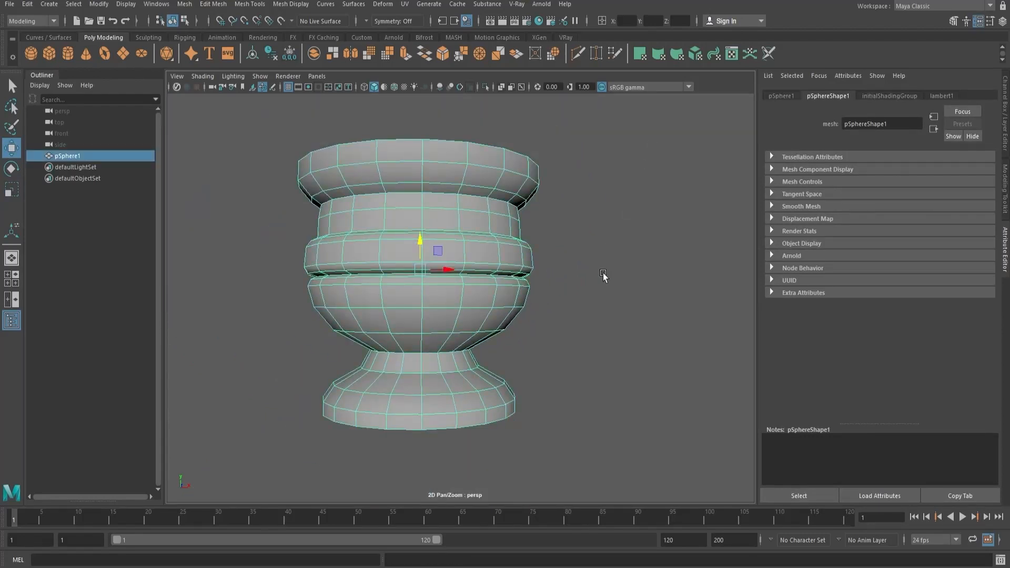